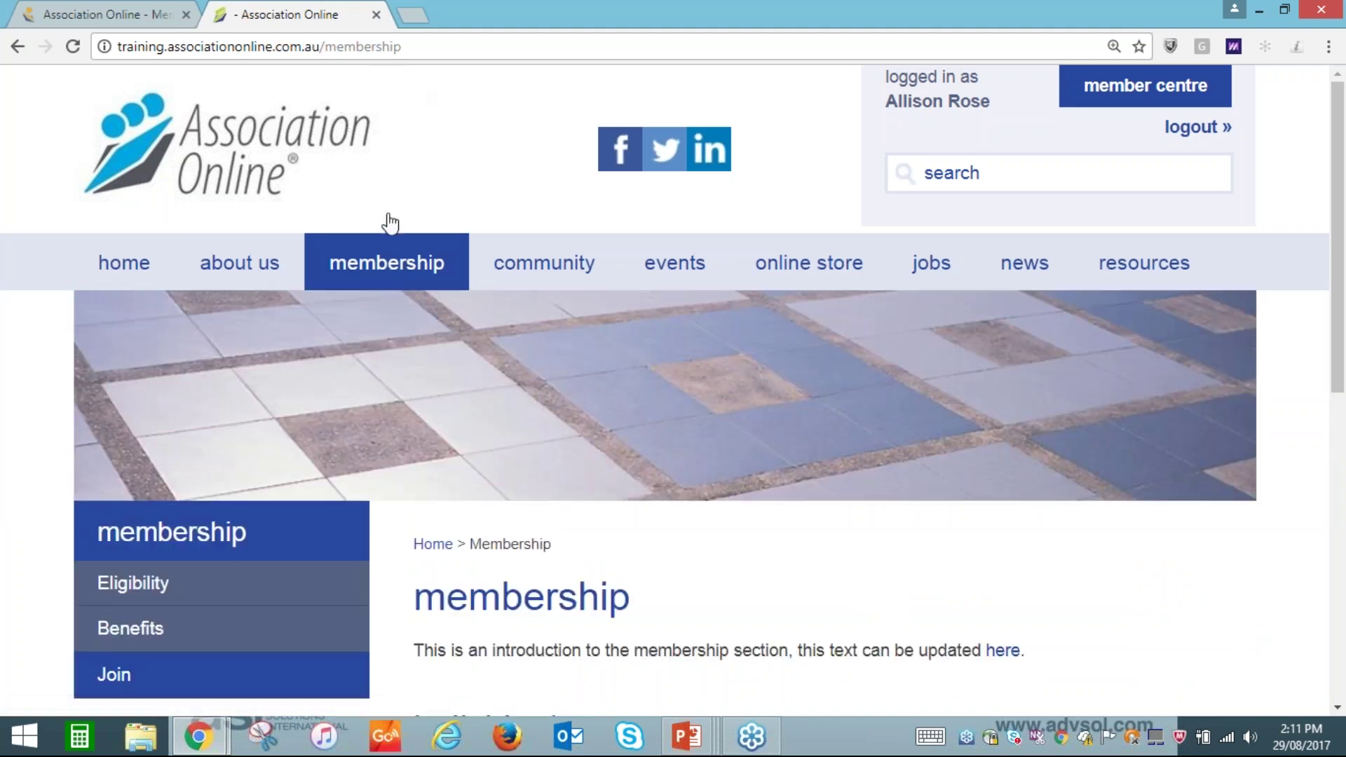
Open the Individual category from the list of membership categories.
mouse_move(390, 275)
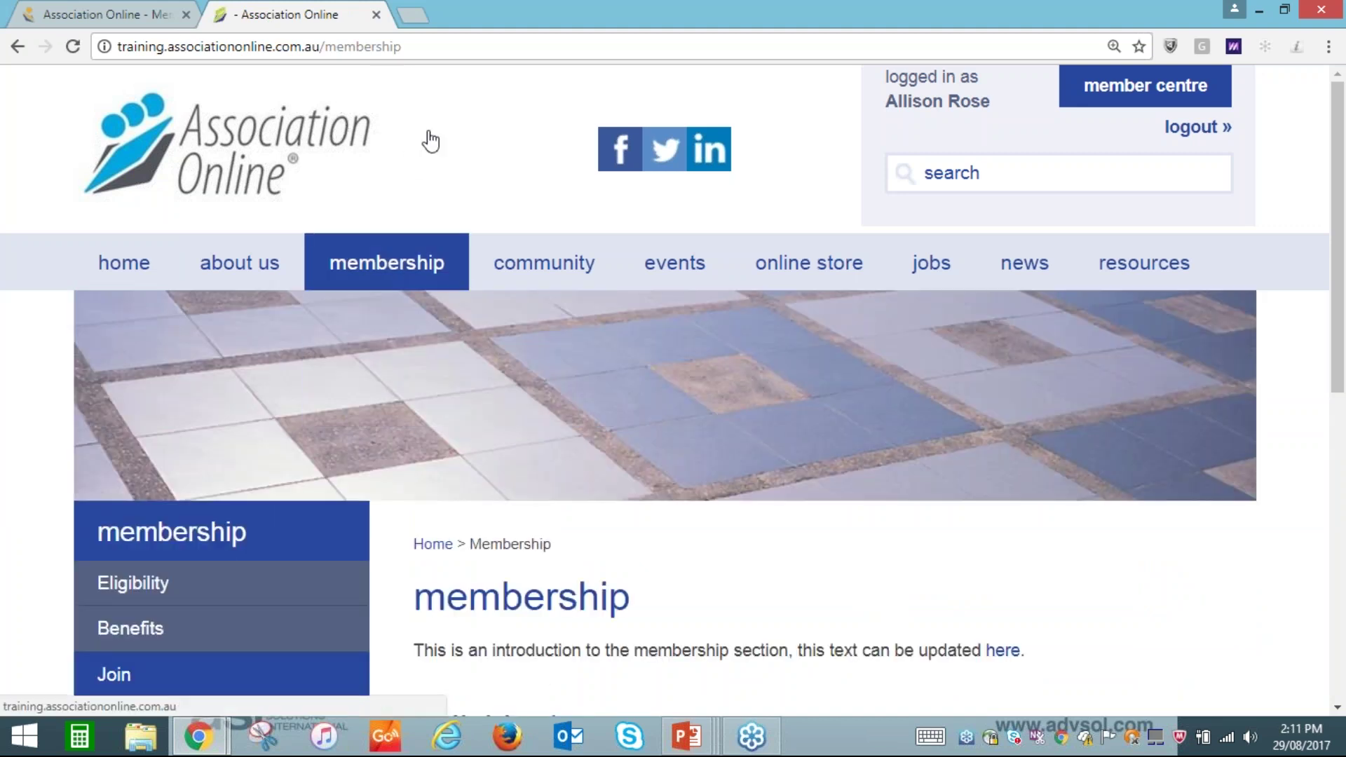
left_click_drag(413, 51, 307, 50)
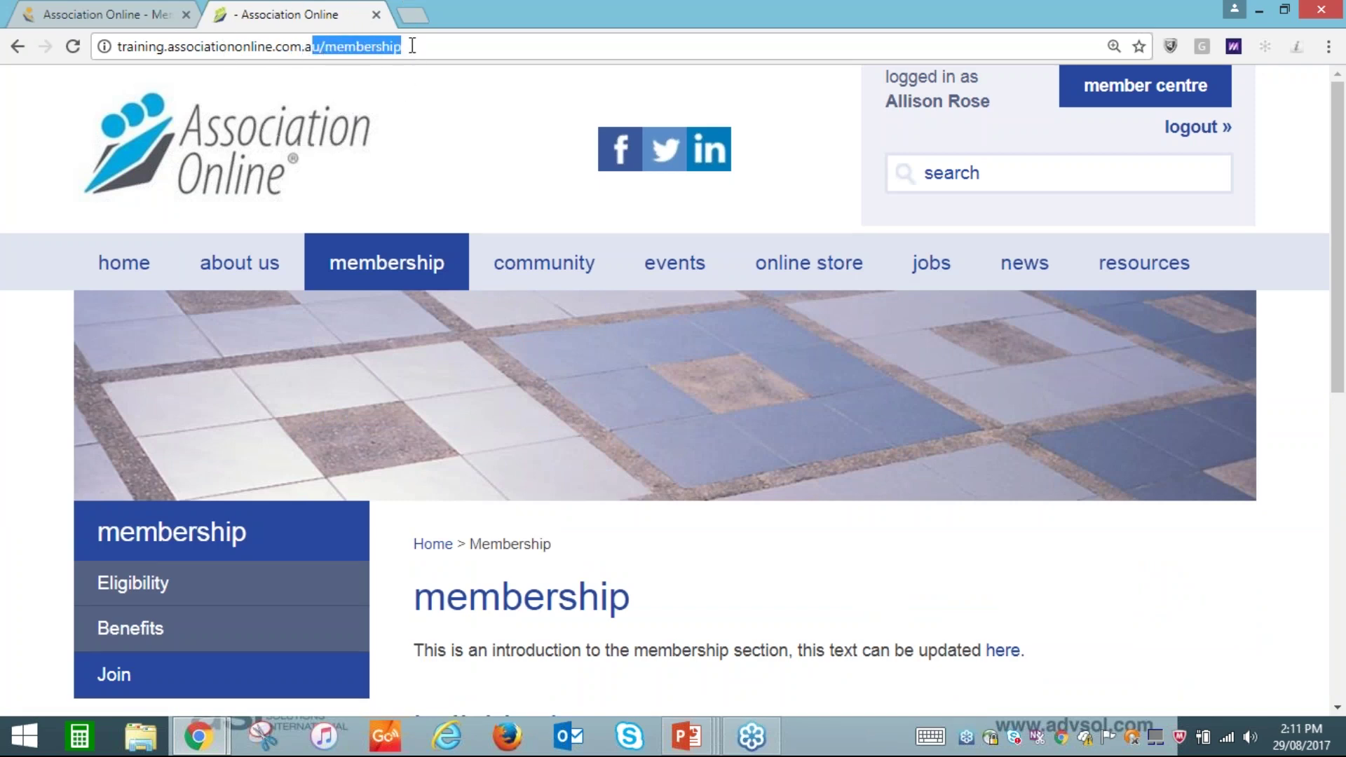
scroll(623, 482, "down", 4)
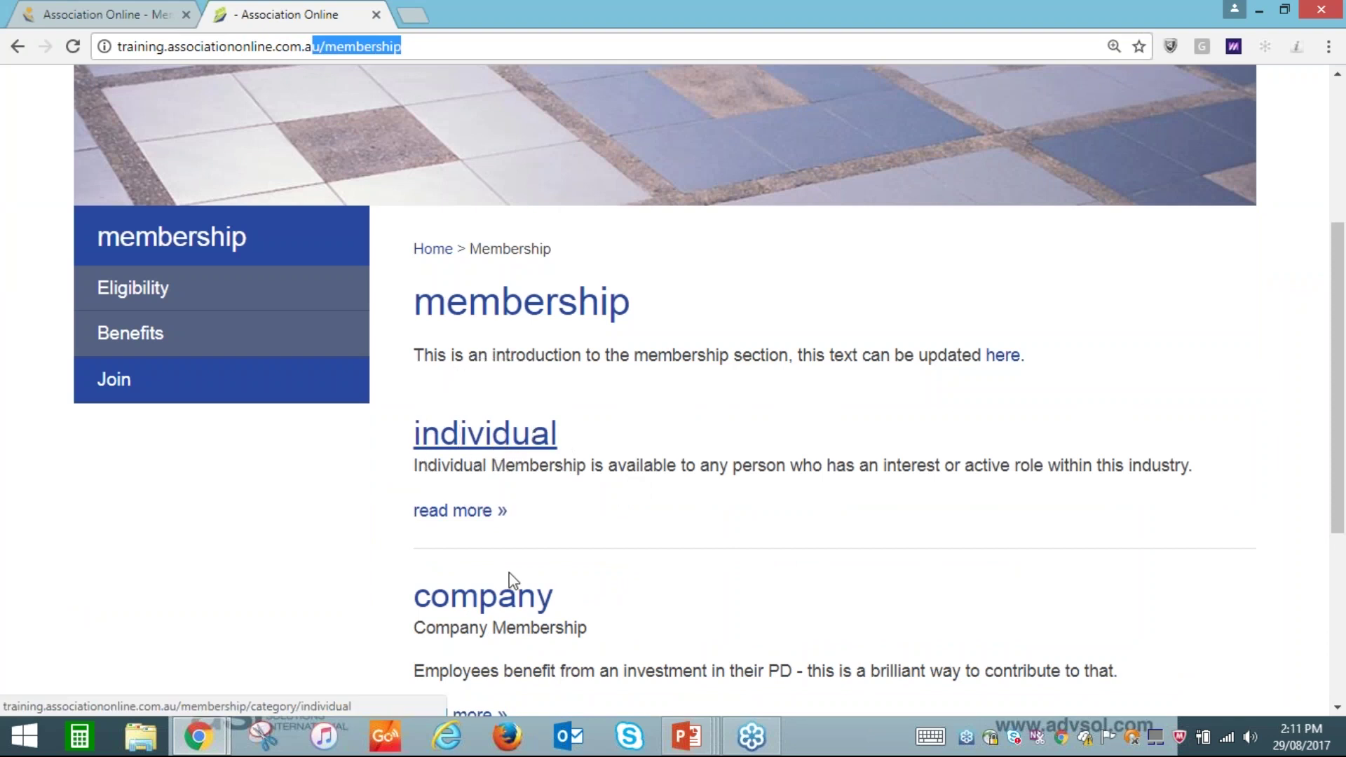
left_click(501, 428)
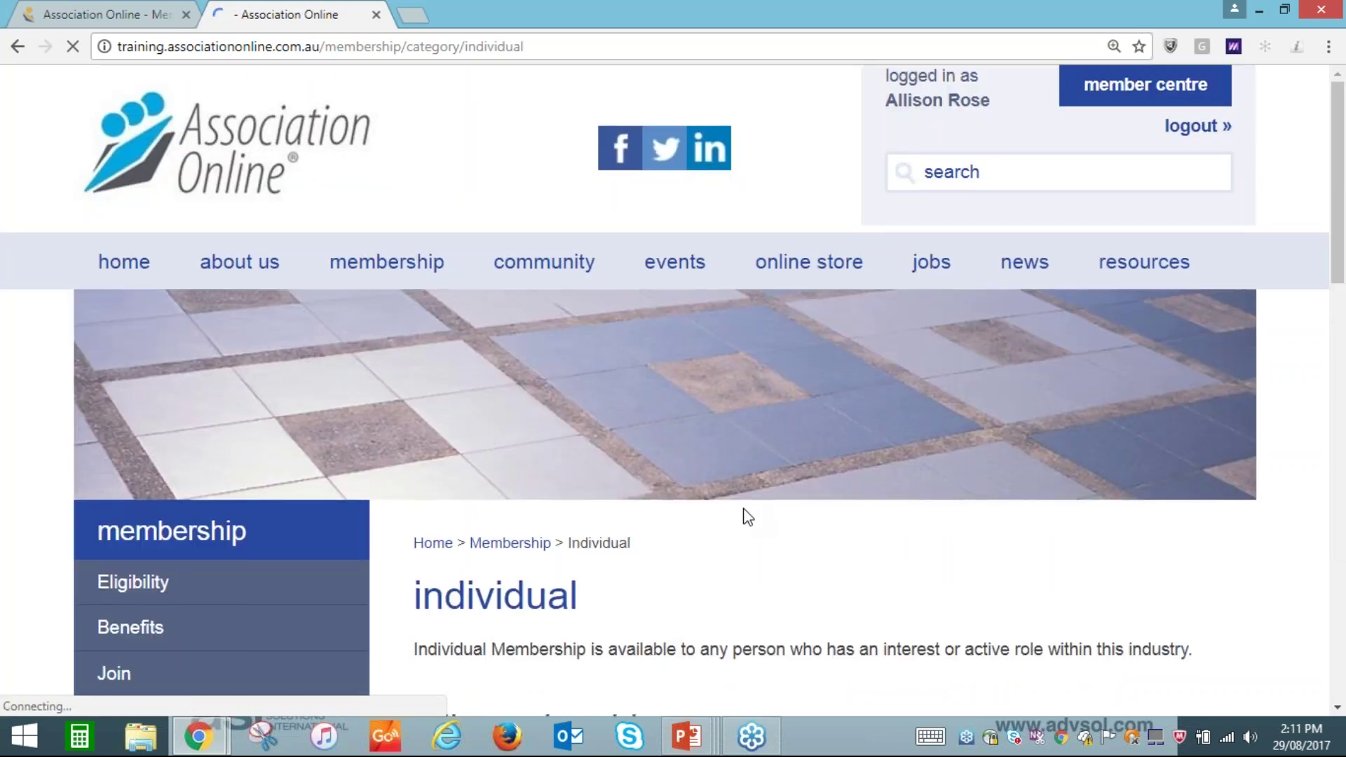
Browse the individual membership types, open Full Membership and start its sign-up.
scroll(747, 517, "down", 5)
scroll(747, 517, "down", 6)
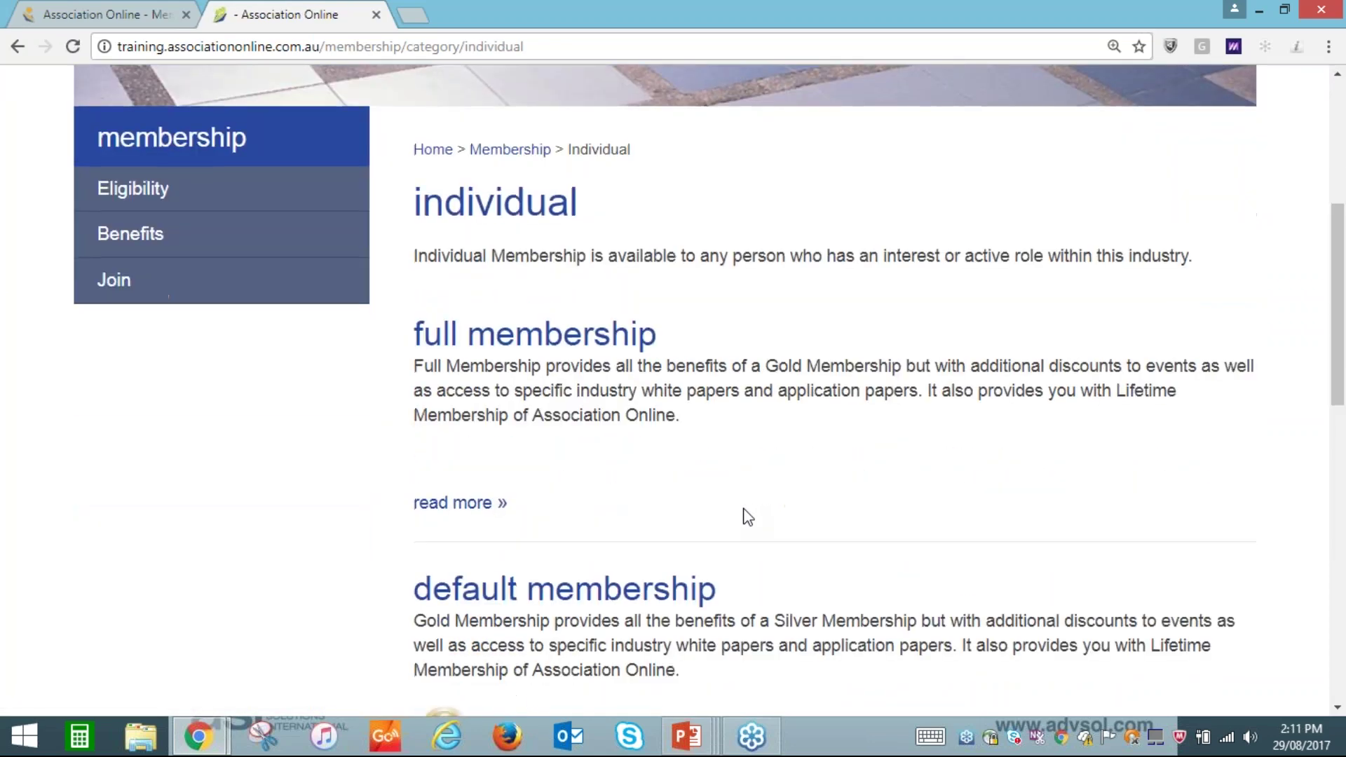
scroll(747, 517, "down", 3)
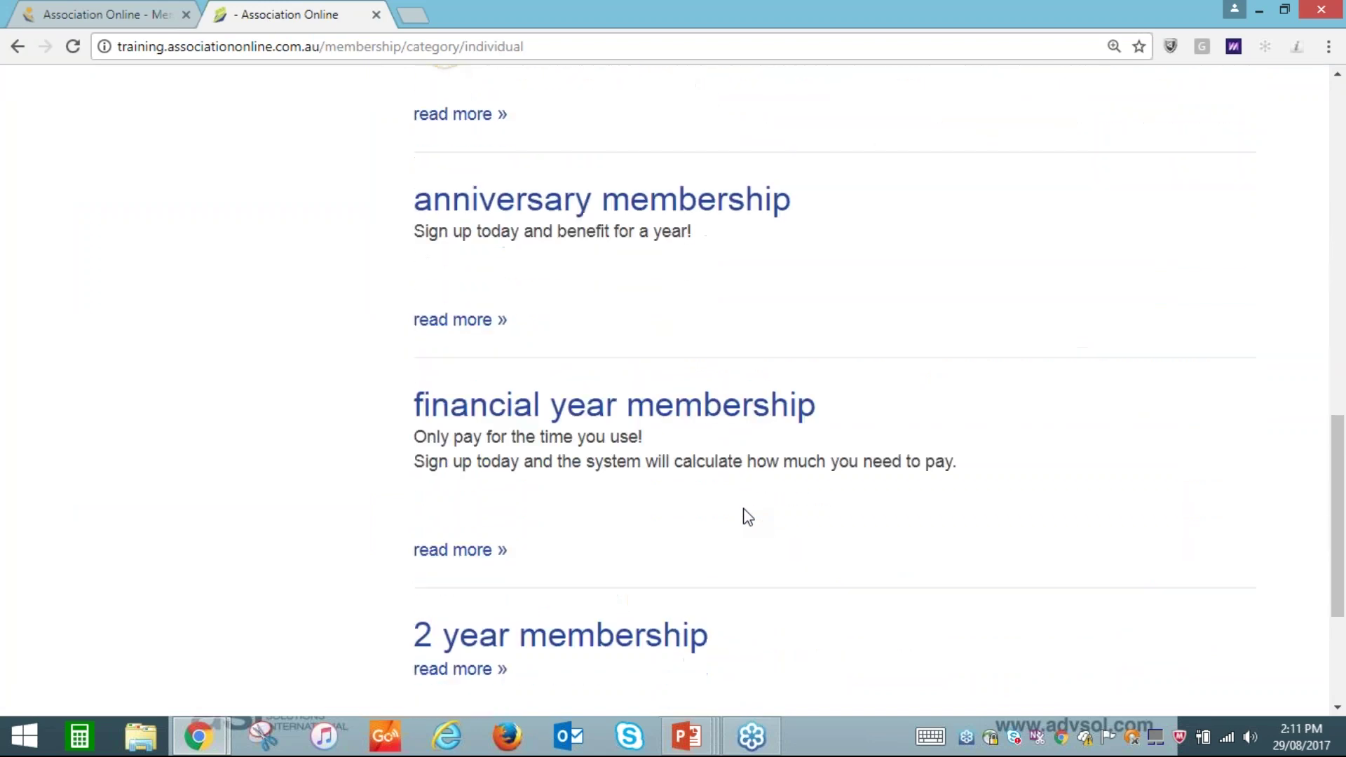
scroll(747, 517, "down", 2)
scroll(747, 517, "up", 4)
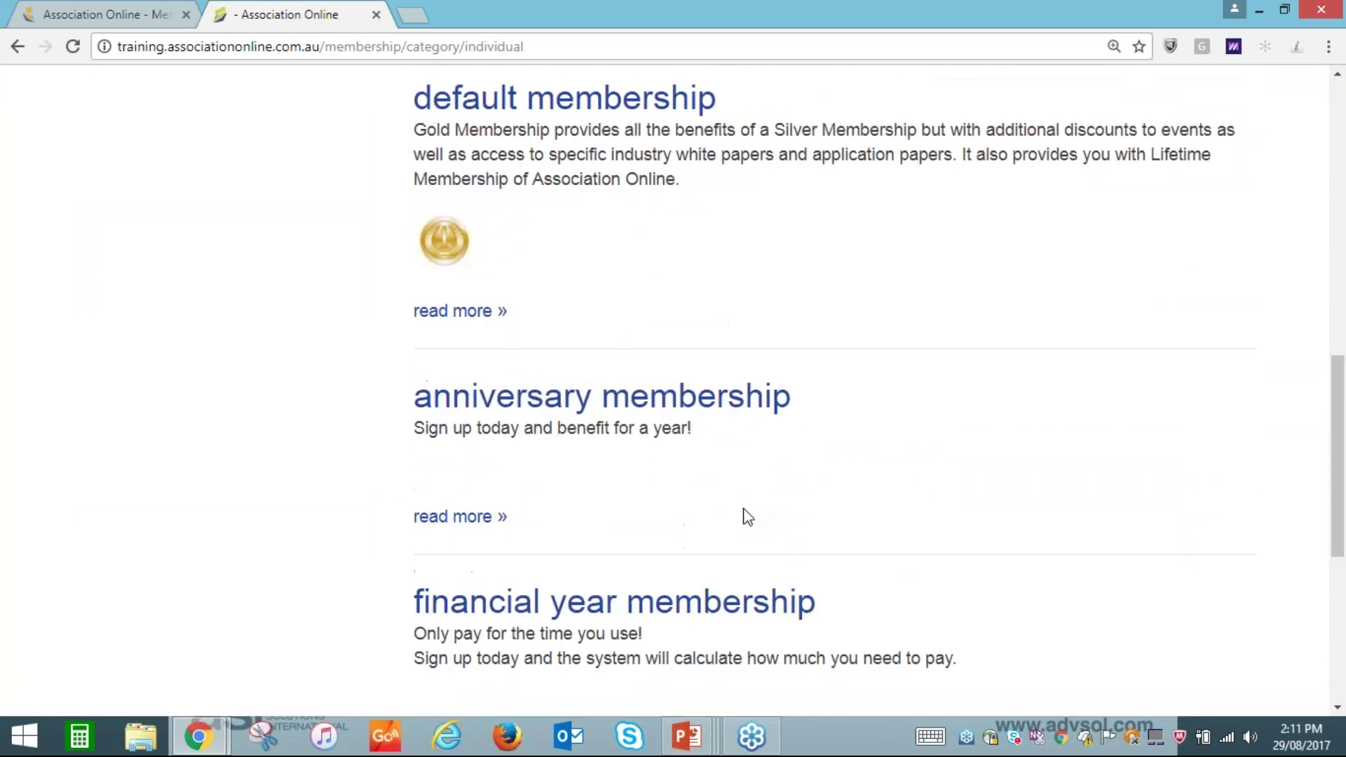
scroll(657, 309, "up", 3)
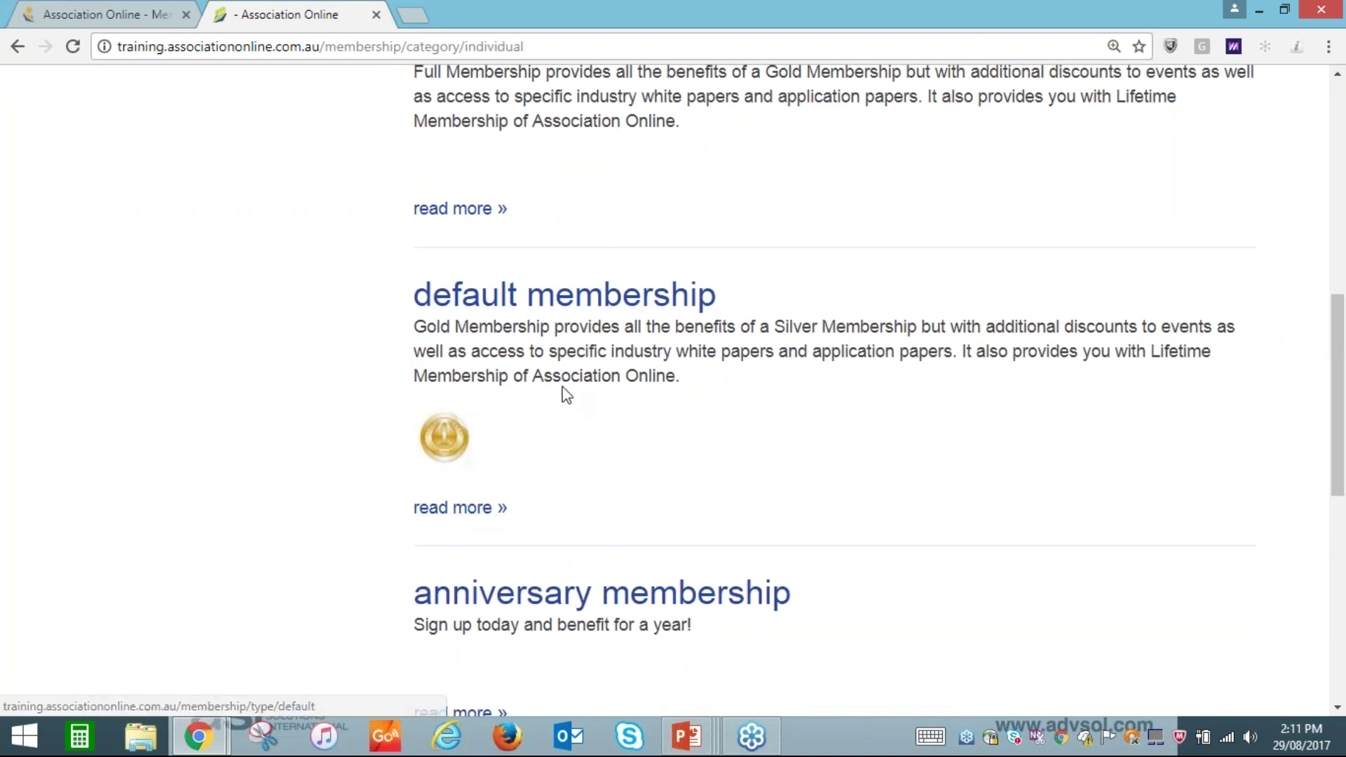
scroll(561, 390, "up", 2)
left_click(480, 407)
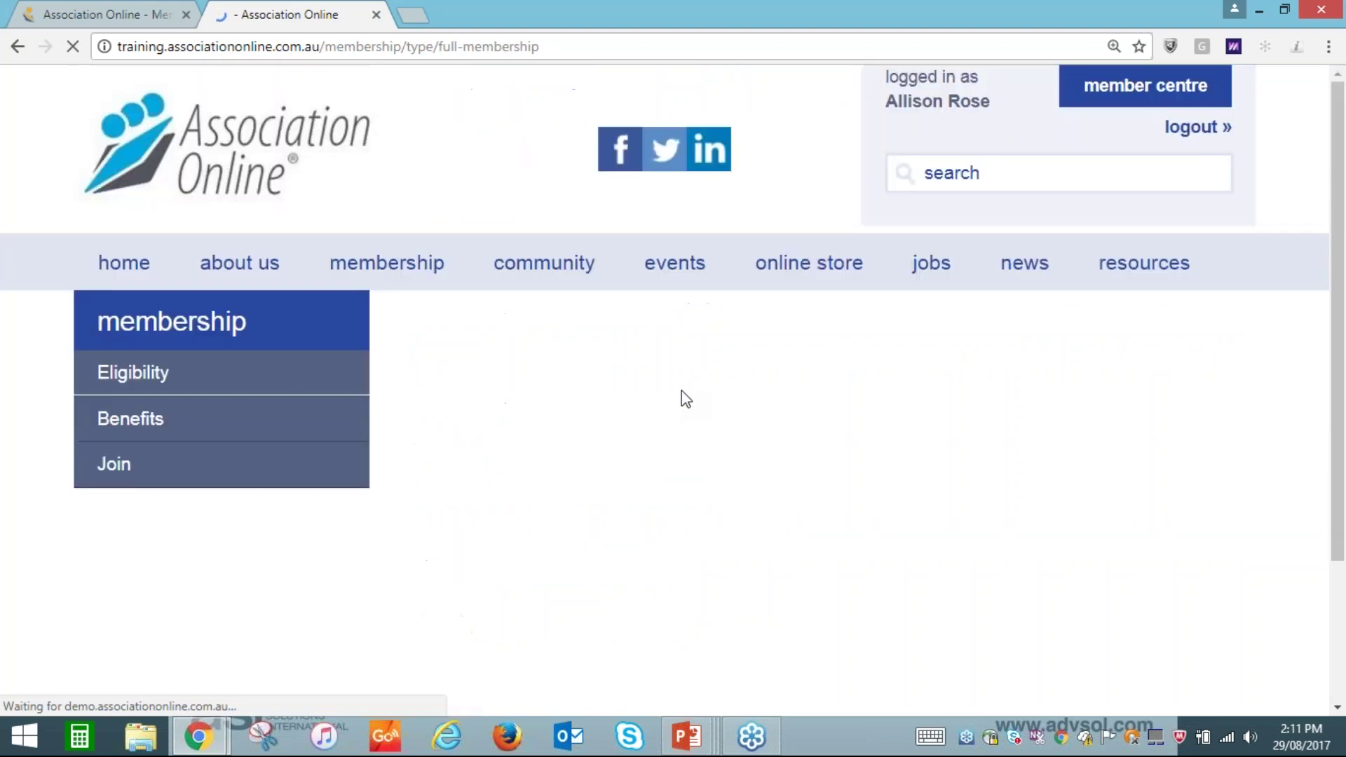
scroll(681, 390, "down", 5)
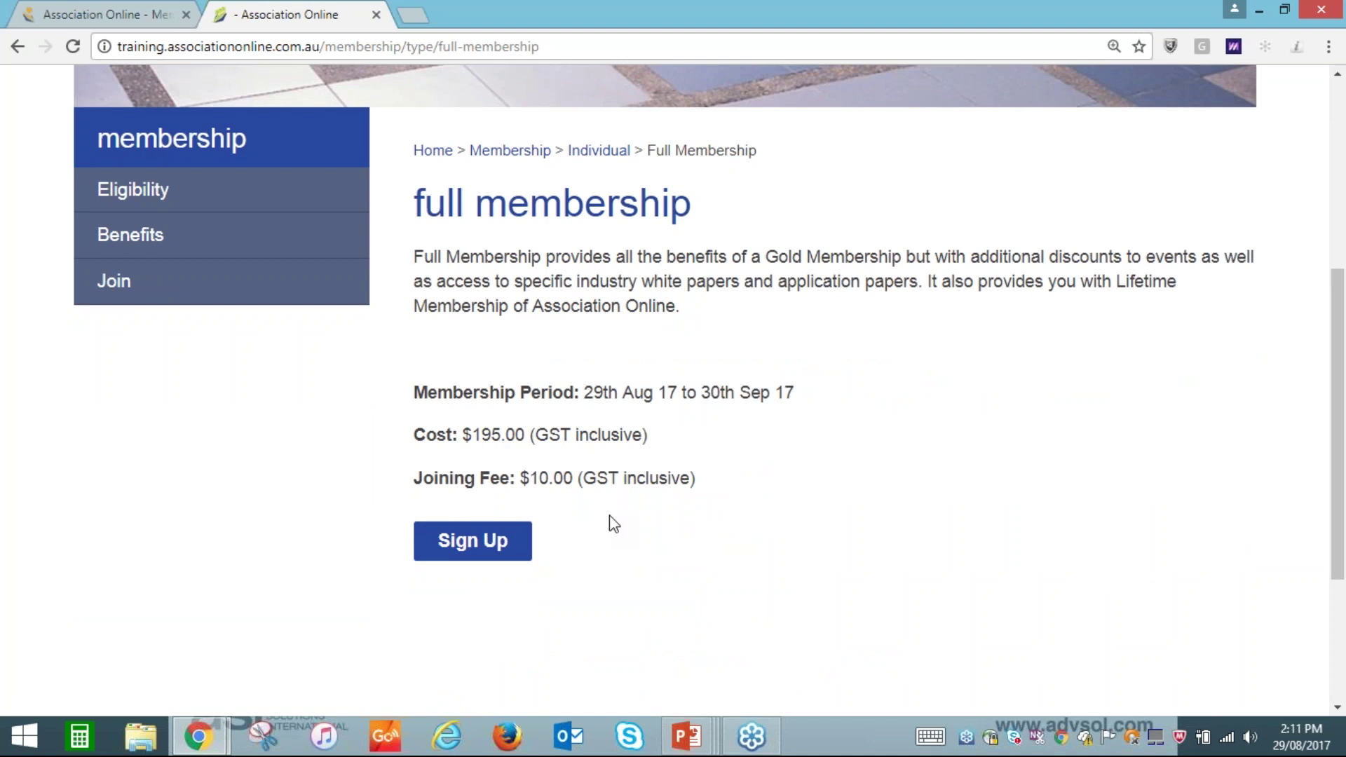
left_click(495, 545)
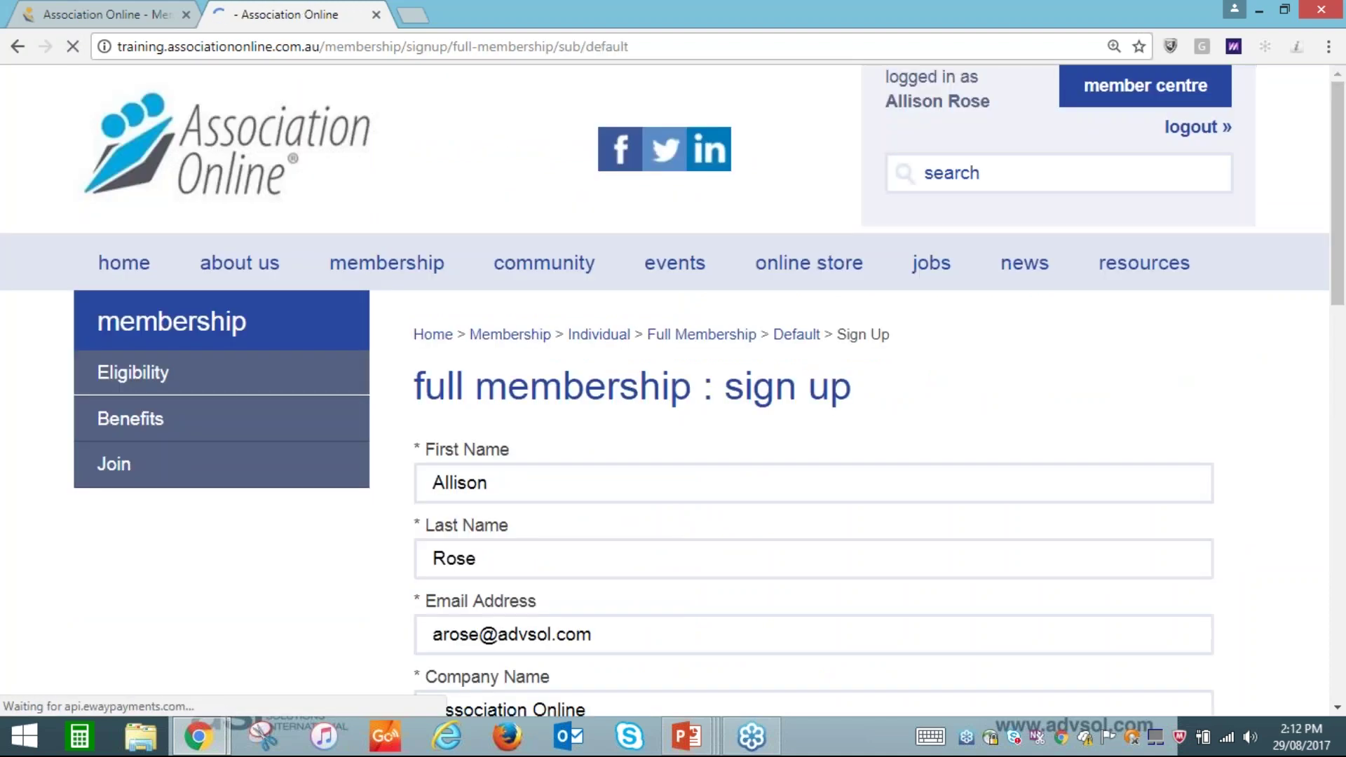
Review the prefilled Full Membership sign-up form and submit it with the existing details.
scroll(583, 455, "down", 5)
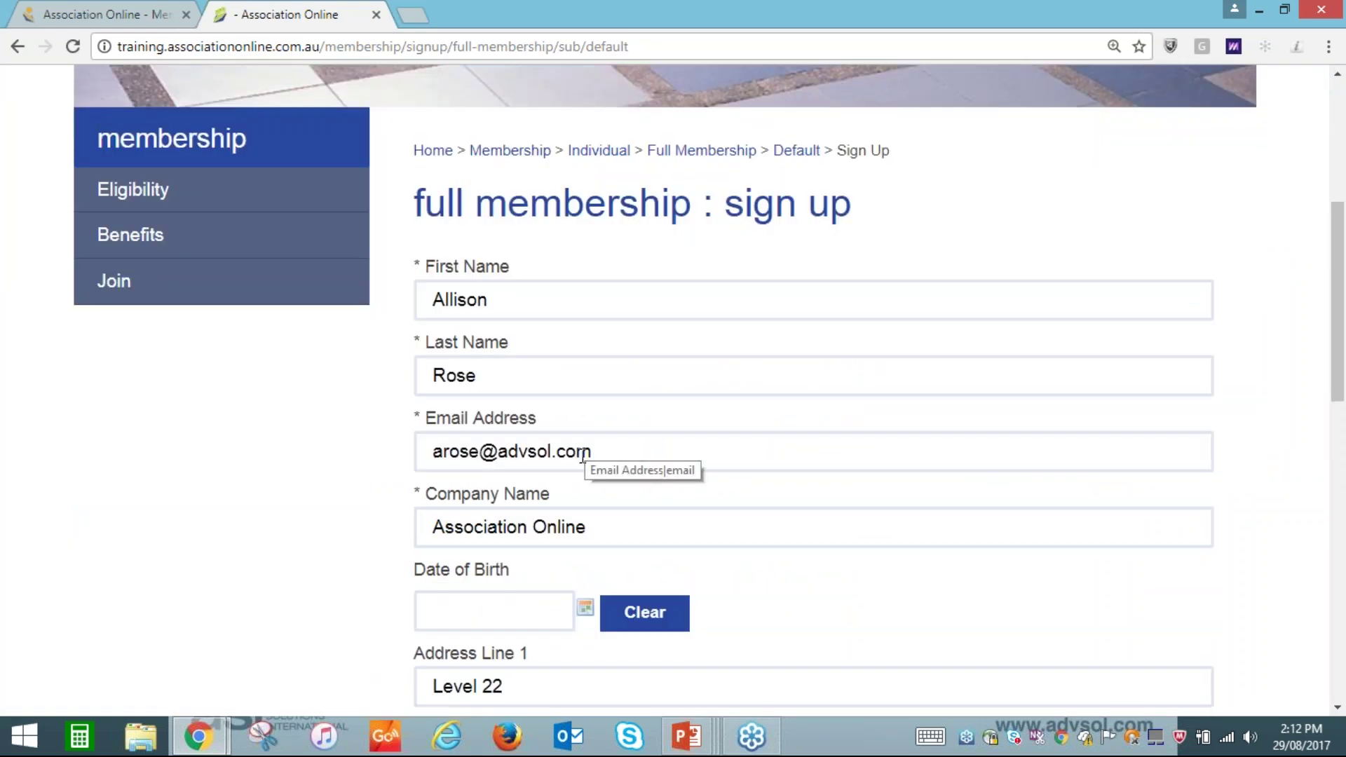
scroll(583, 455, "down", 1)
scroll(540, 528, "down", 2)
scroll(540, 529, "up", 1)
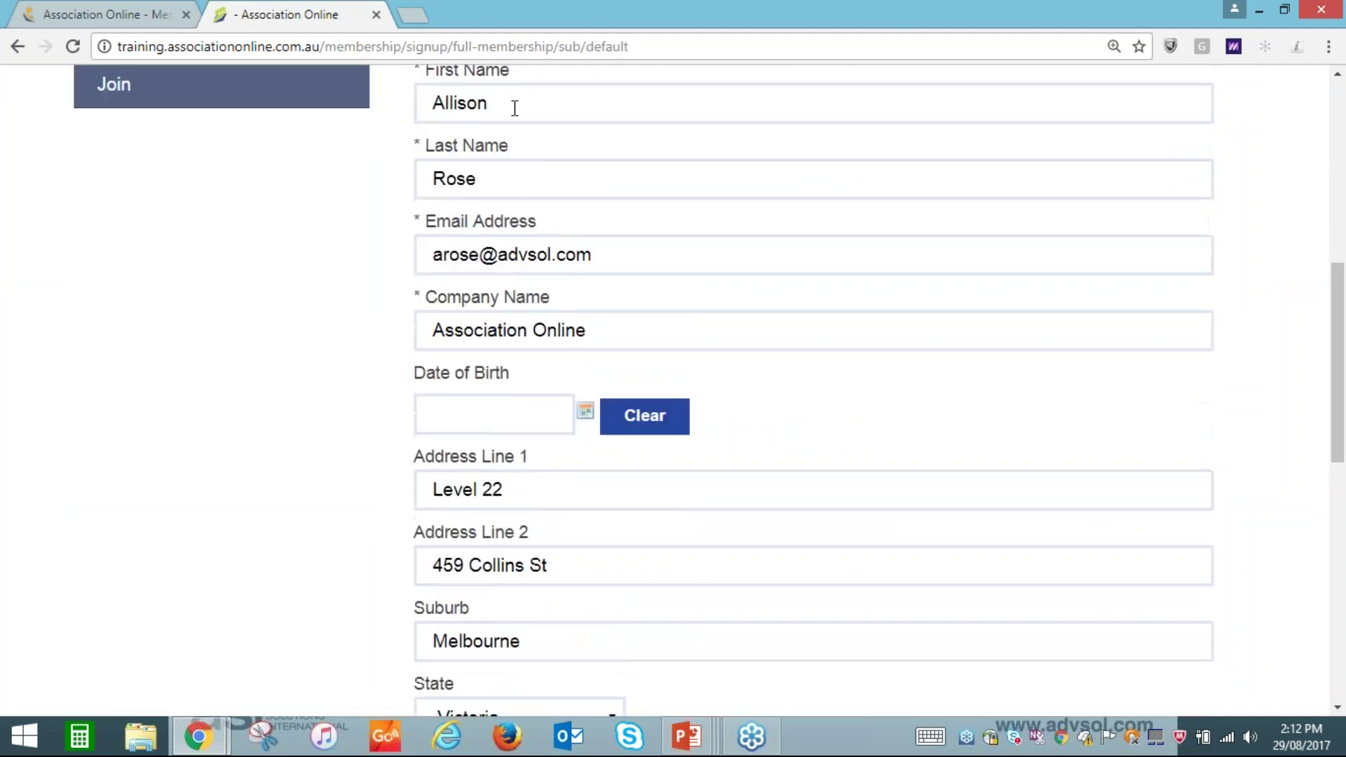
scroll(531, 147, "up", 1)
key("Tab")
key("Tab")
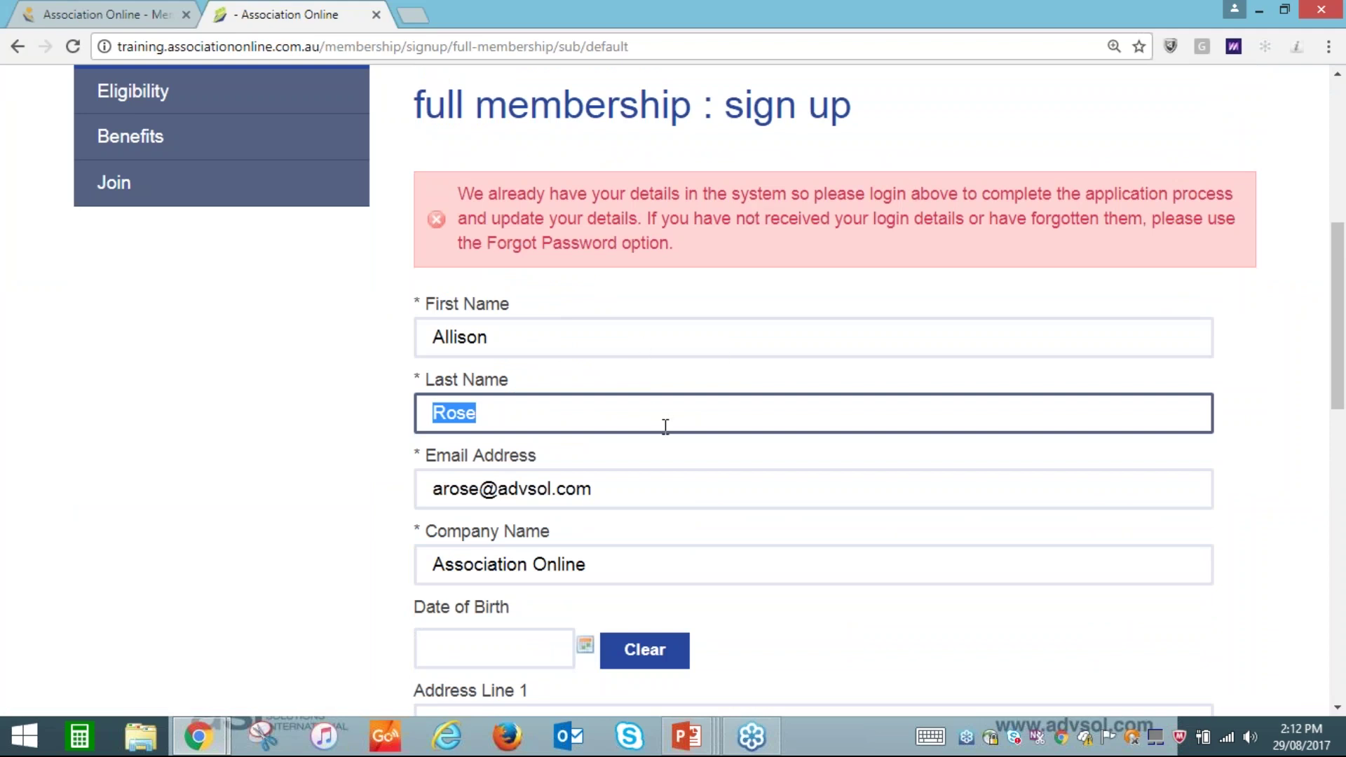
scroll(681, 469, "down", 10)
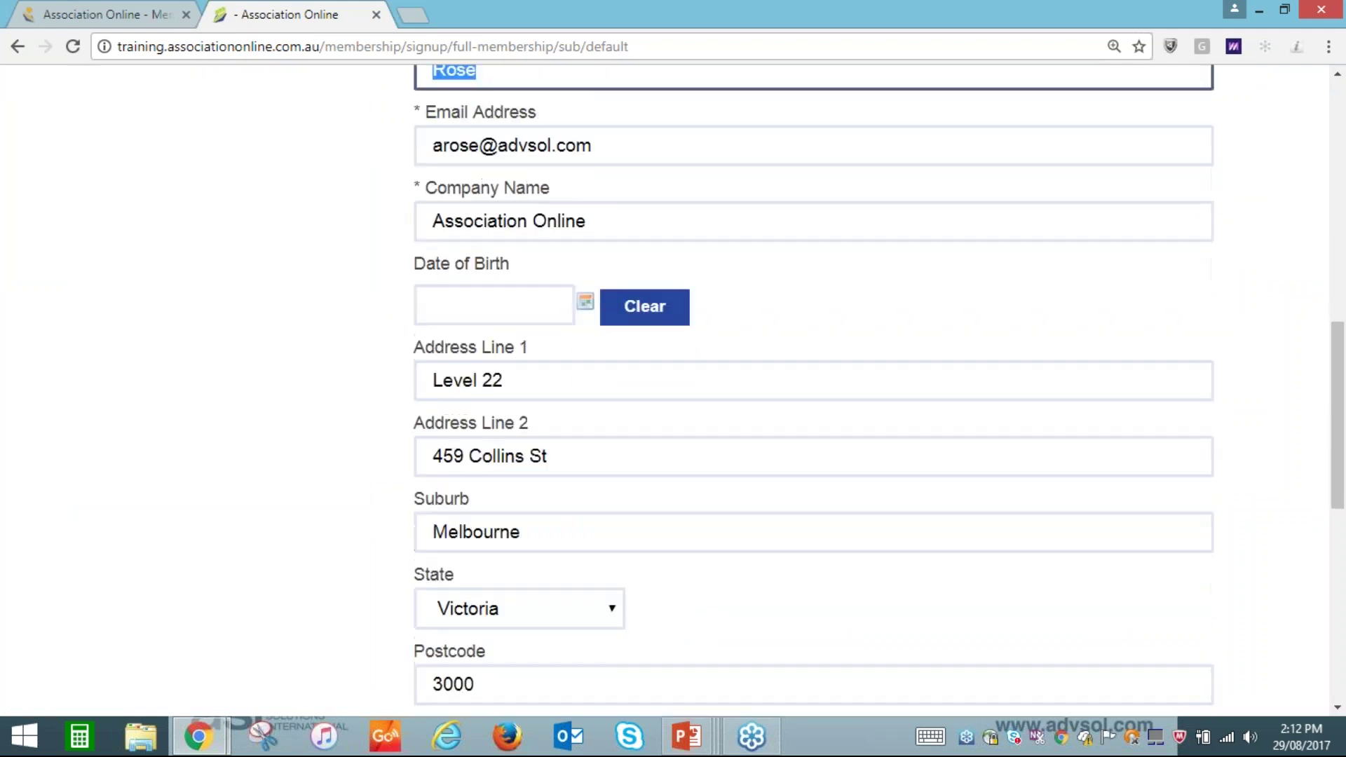
scroll(681, 469, "down", 2)
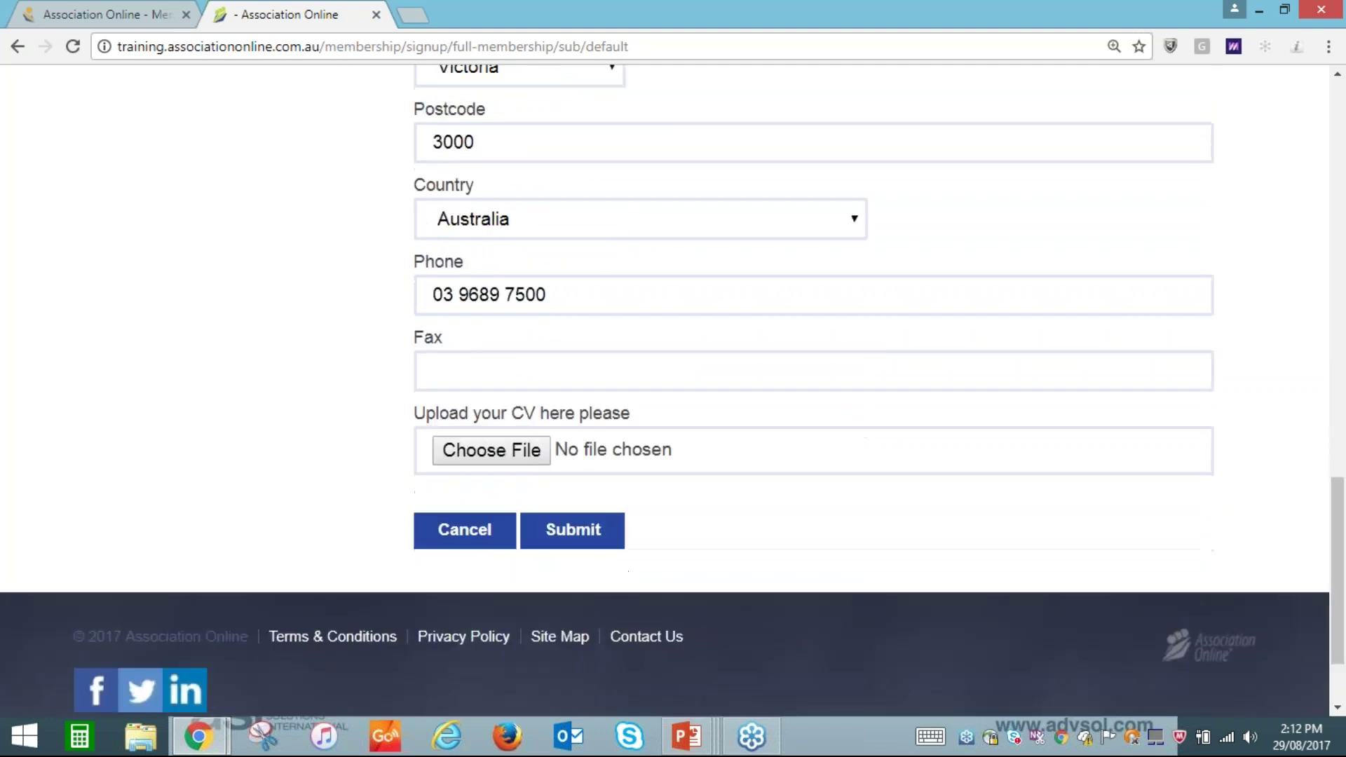
left_click(607, 534)
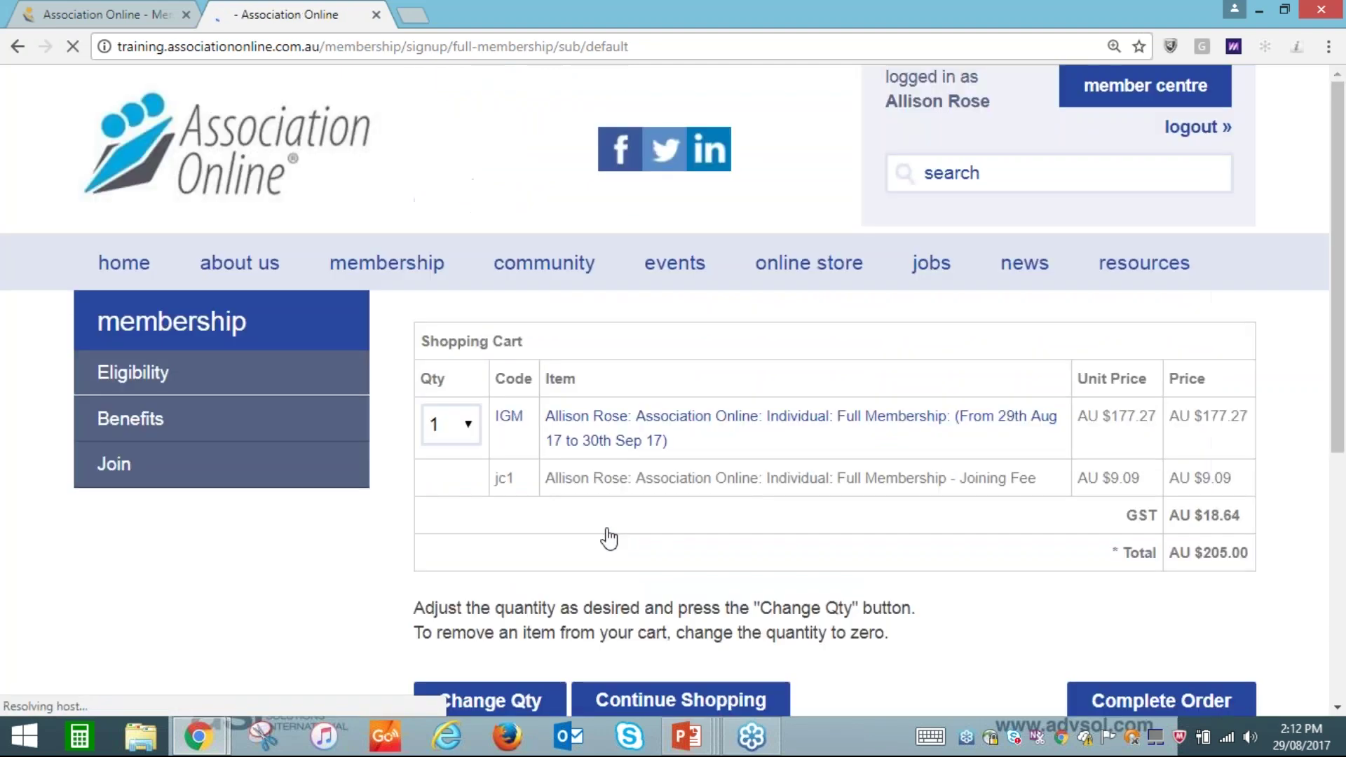
Complete the order from the shopping cart and continue past the billing address form with its prefilled details.
scroll(607, 535, "down", 2)
scroll(1240, 337, "down", 2)
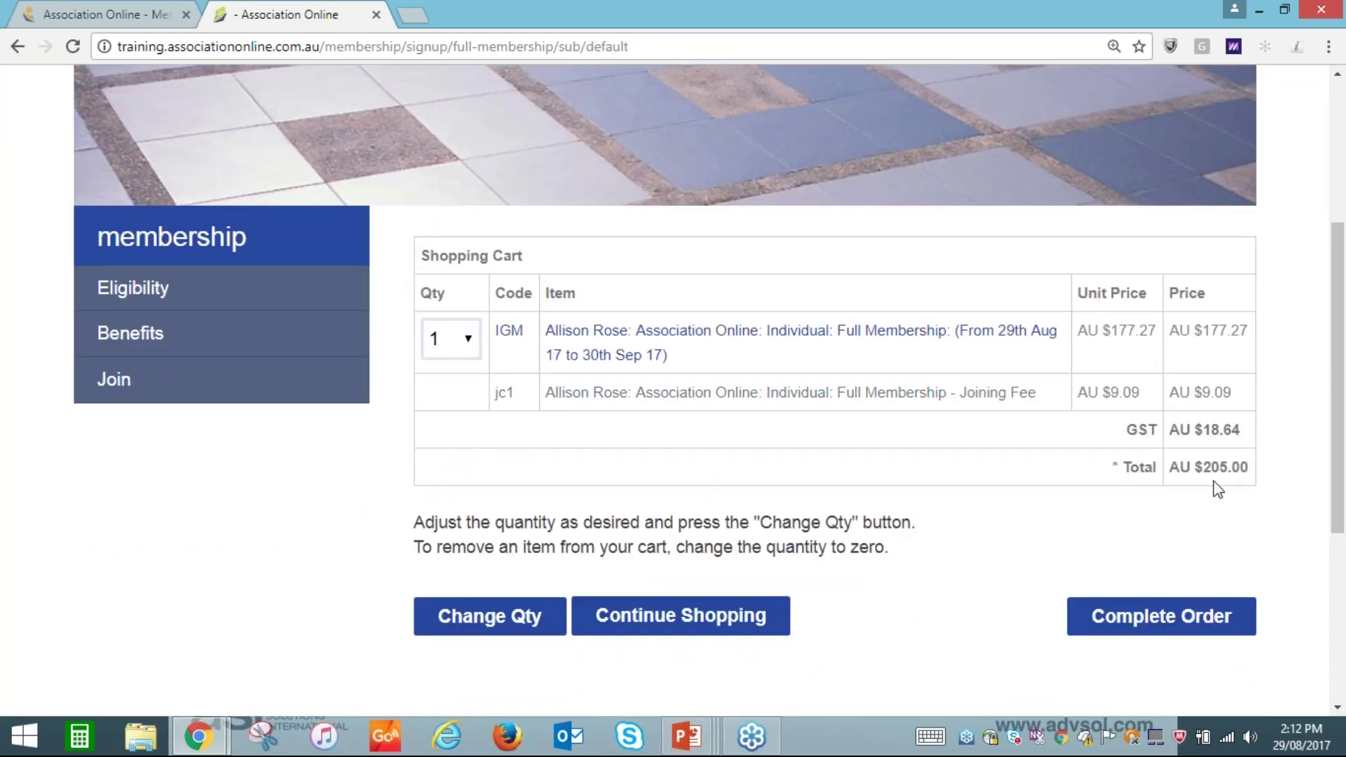
left_click(1189, 631)
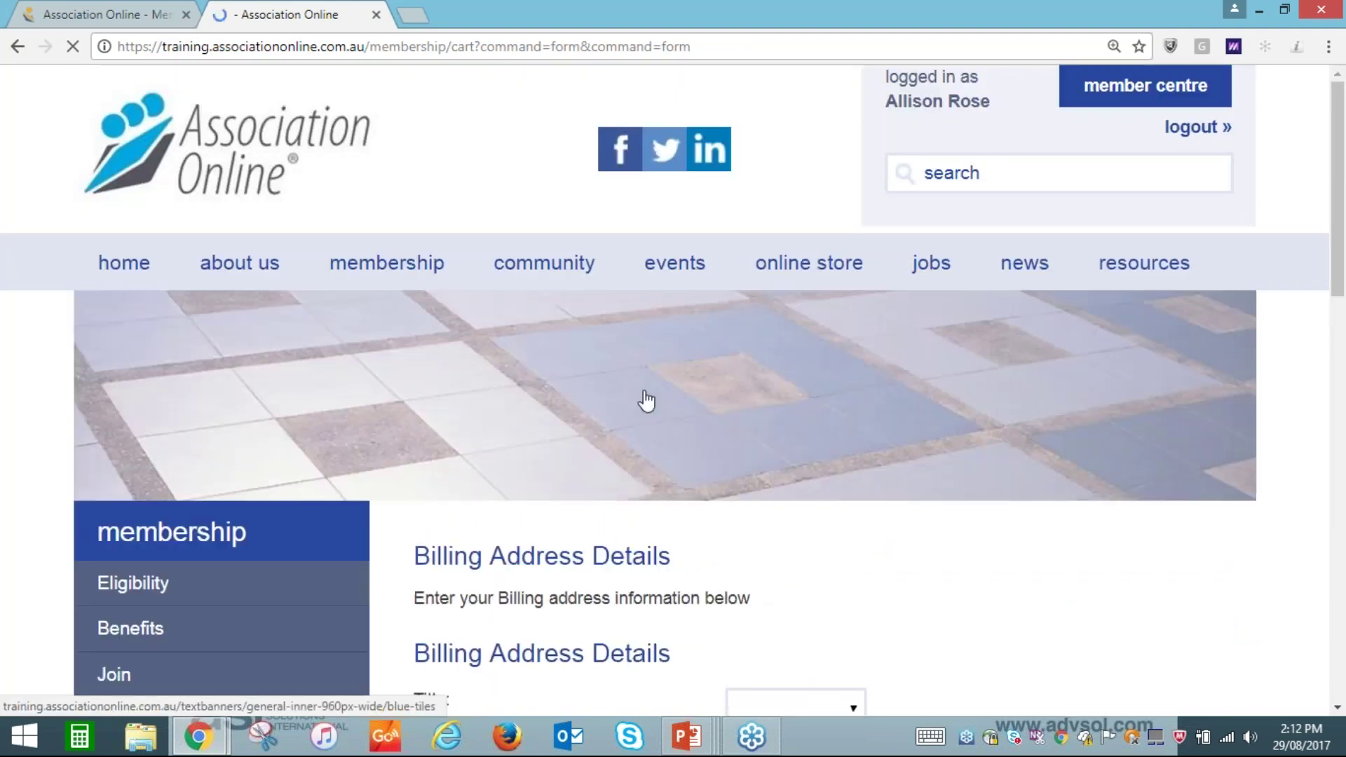
scroll(640, 398, "down", 7)
scroll(594, 559, "down", 6)
left_click(594, 559)
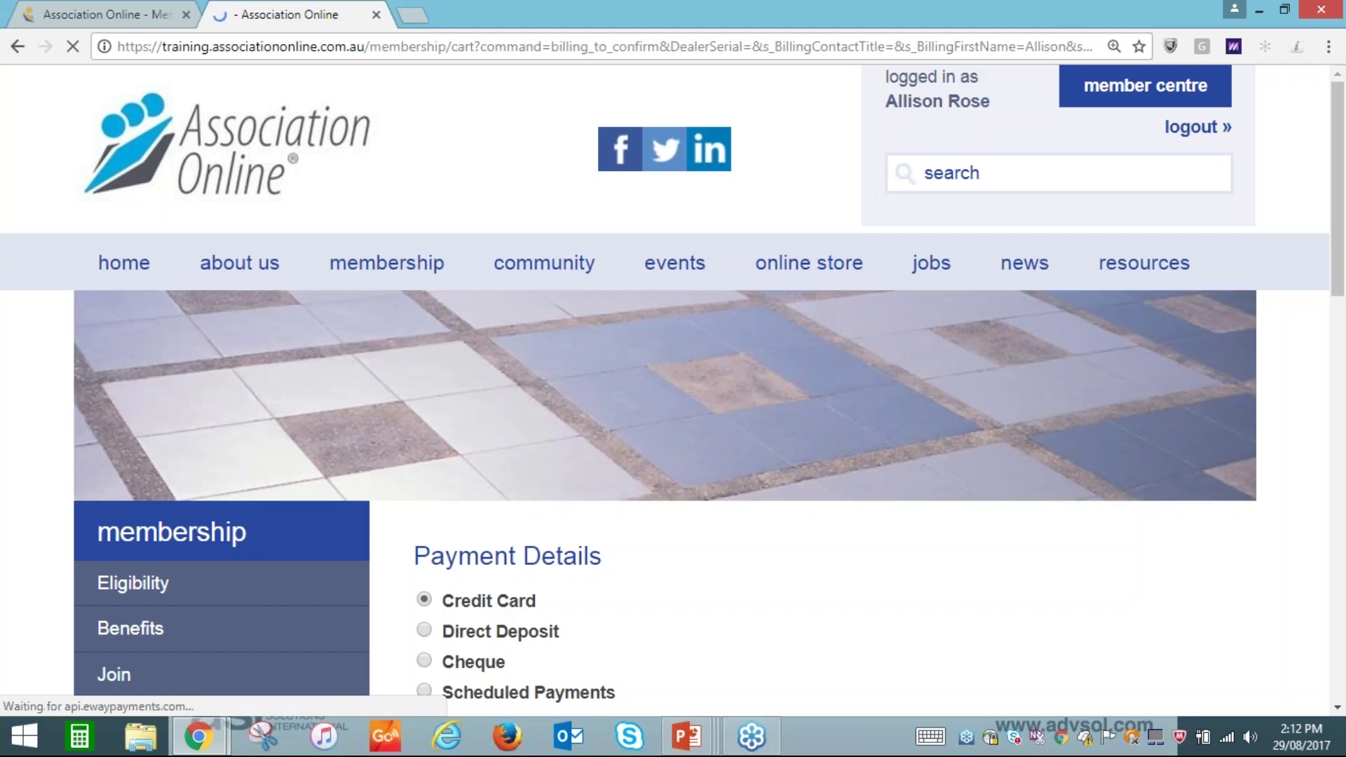
Choose Direct Deposit as the payment method, review the order details and submit the order.
scroll(483, 511, "down", 4)
left_click(424, 335)
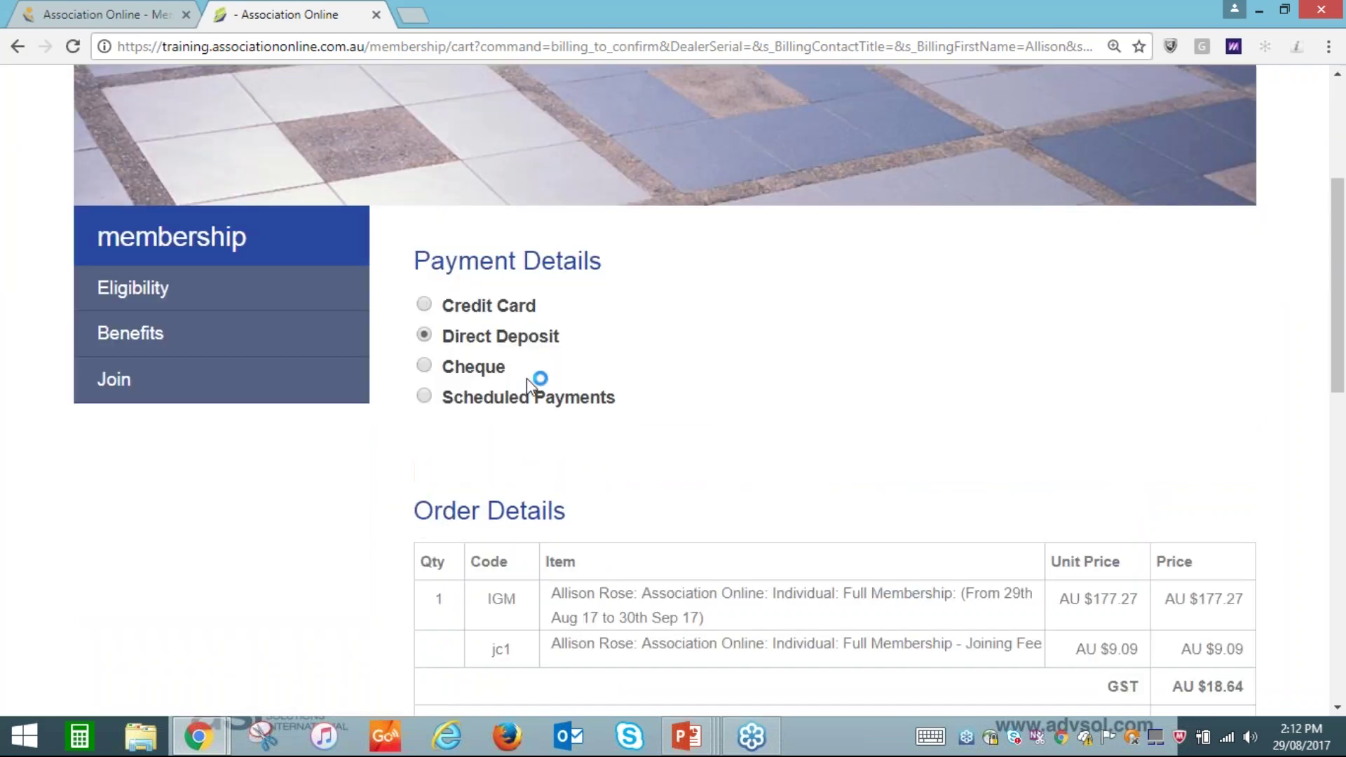
scroll(651, 335, "down", 5)
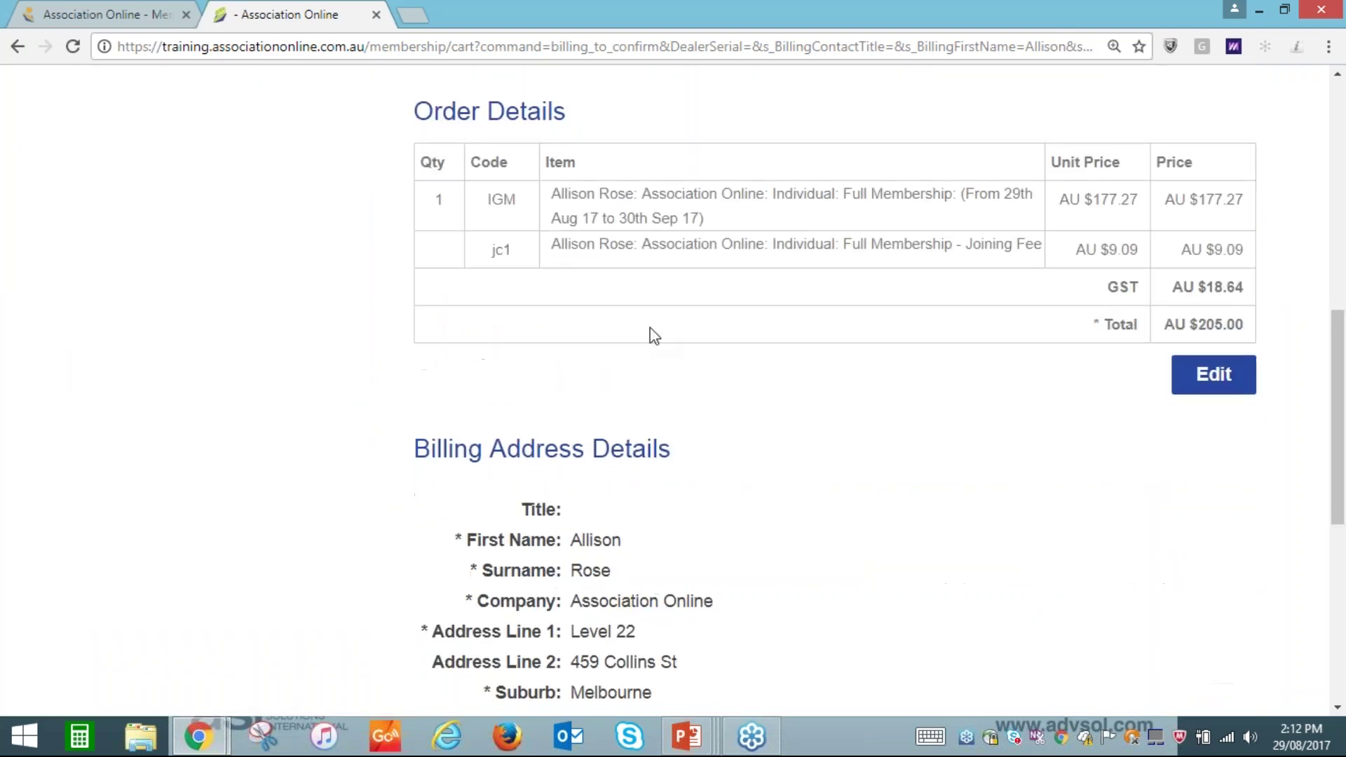
scroll(649, 334, "down", 7)
left_click(623, 479)
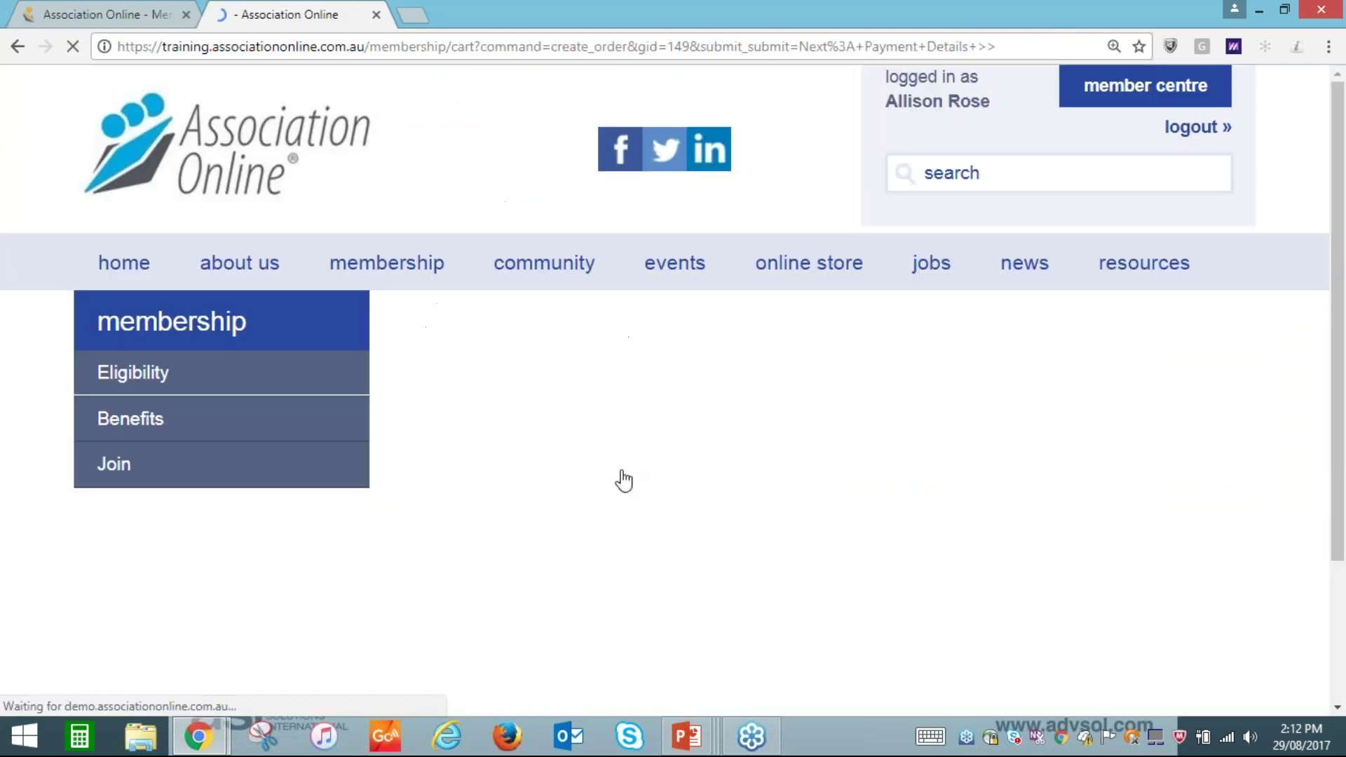
scroll(623, 481, "down", 5)
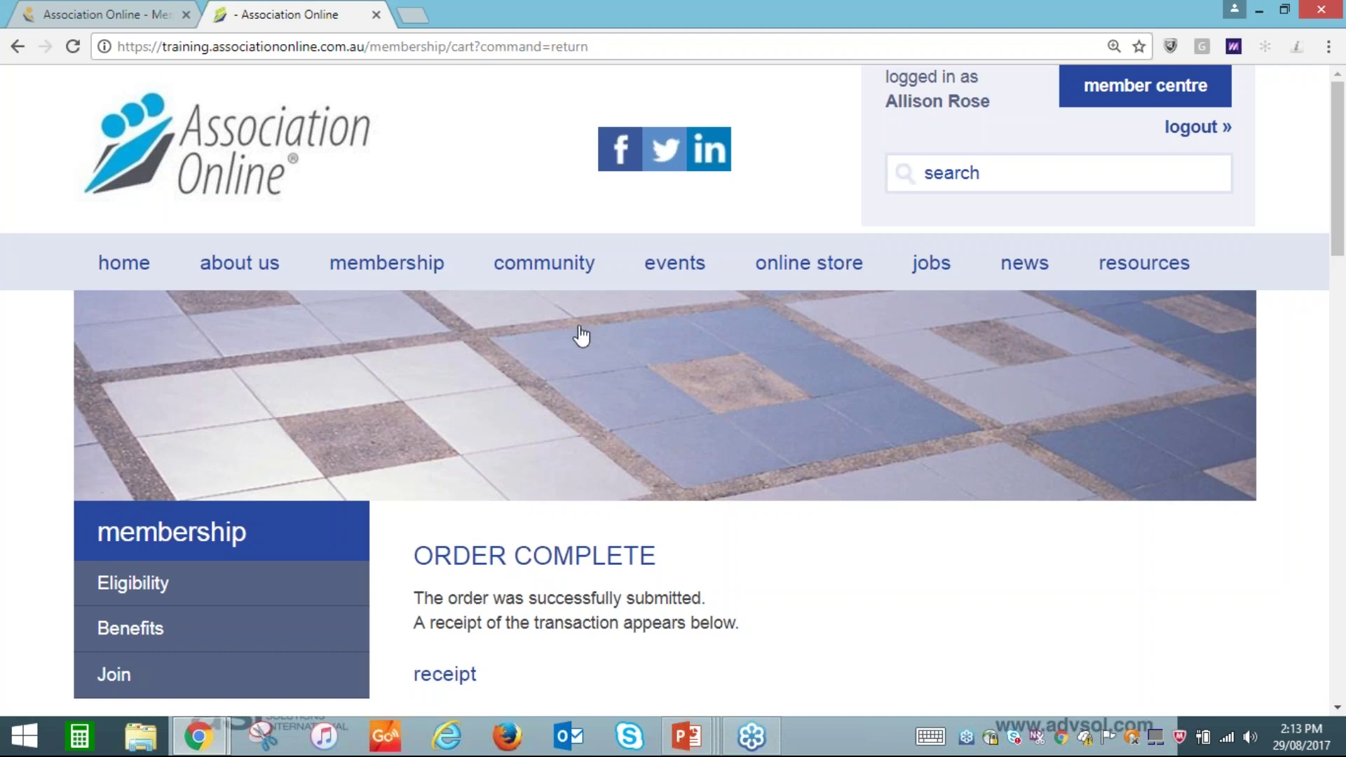
Open My Memberships in the member centre and check the Full Membership's status, start and expiry dates.
left_click(1145, 86)
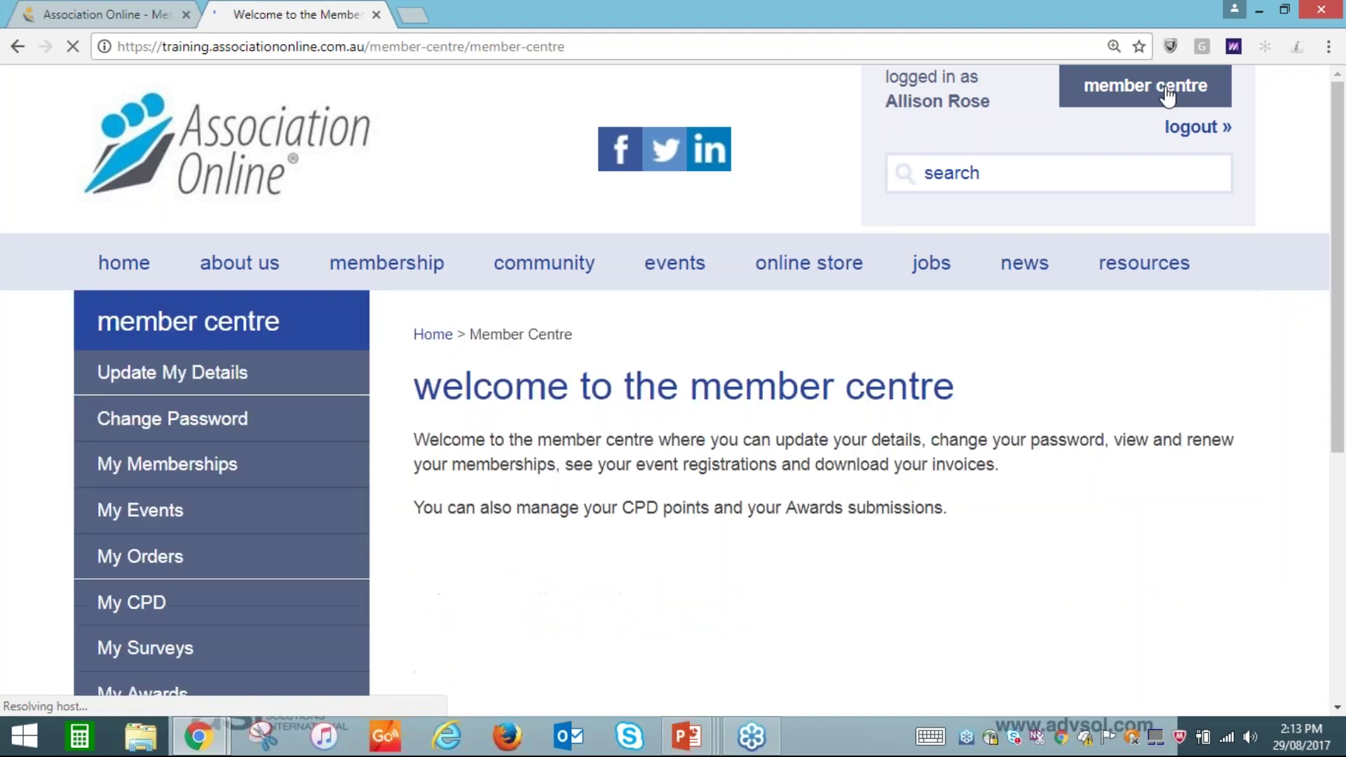
scroll(210, 431, "down", 1)
scroll(208, 431, "down", 1)
left_click(189, 484)
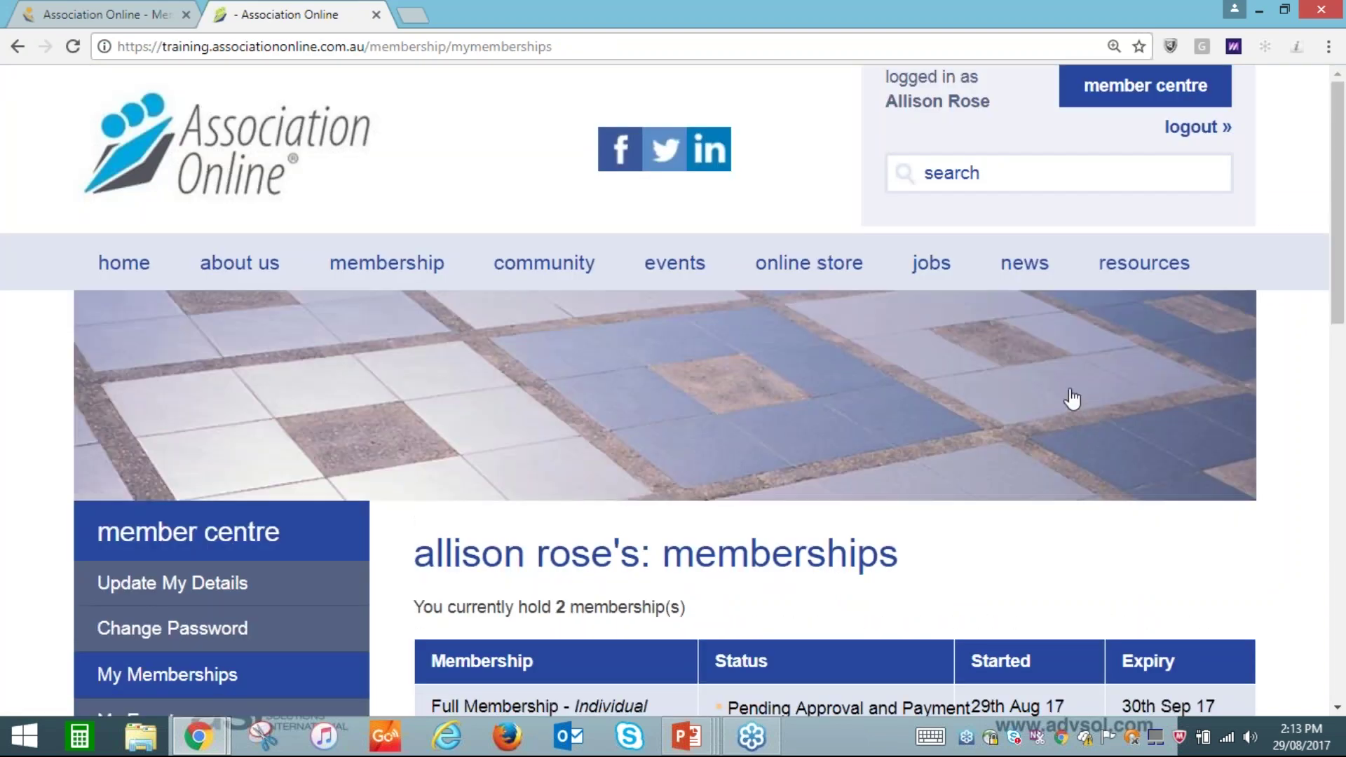
scroll(1071, 398, "down", 4)
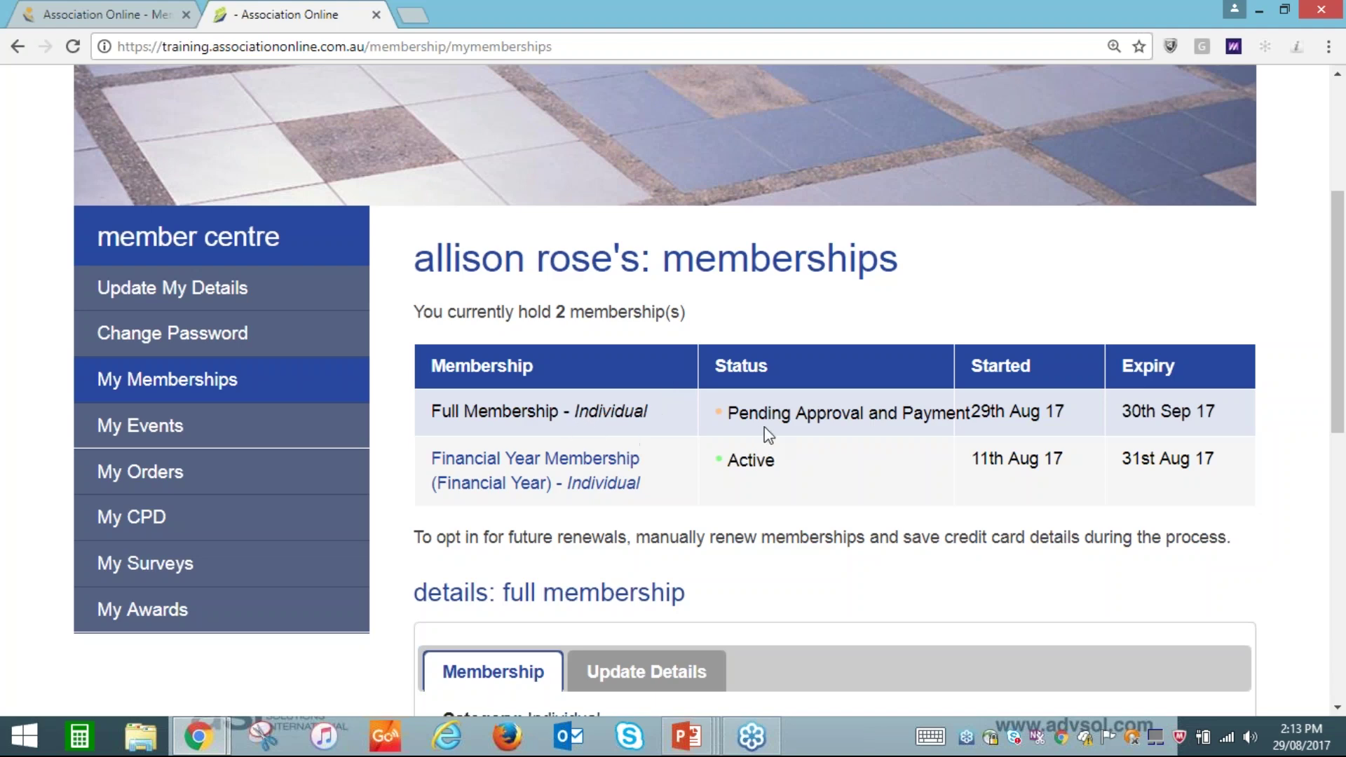
left_click_drag(729, 415, 1217, 414)
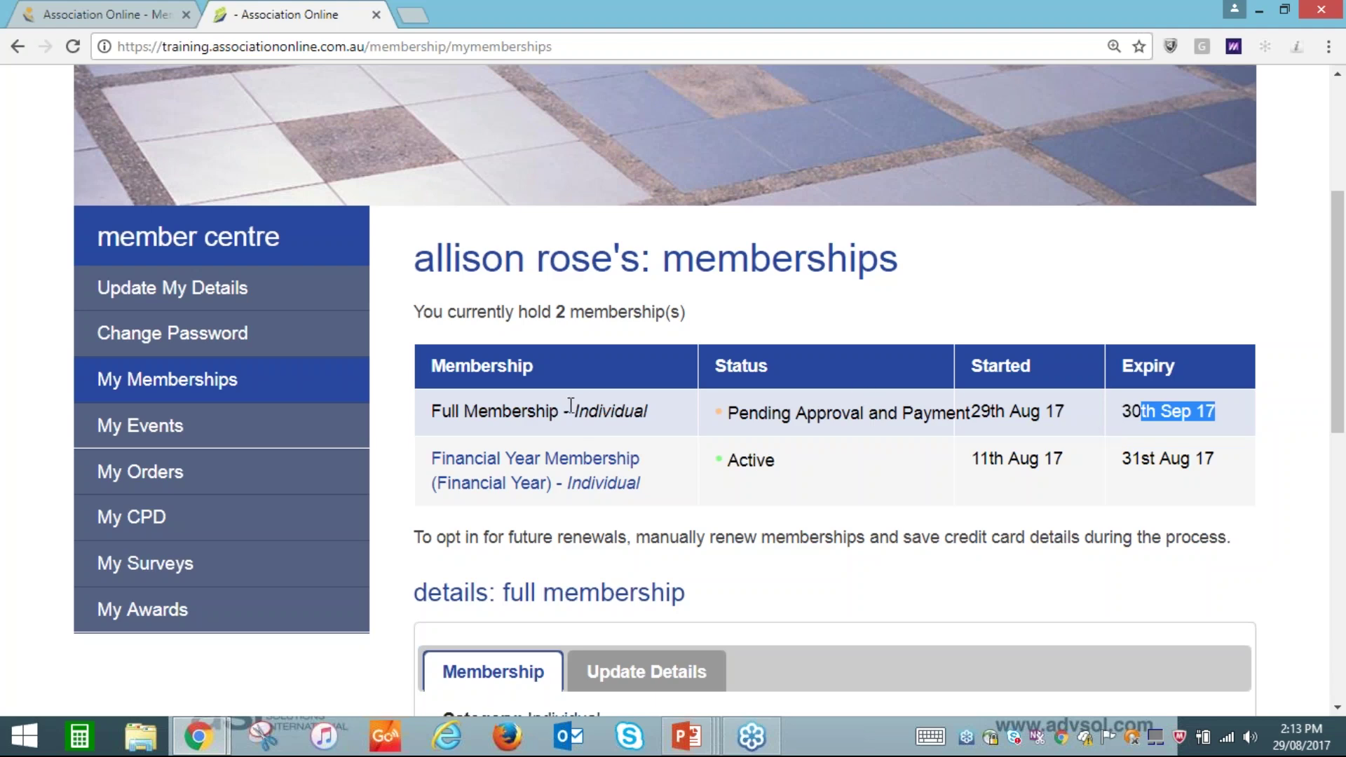
Examine the Full Membership's details, including its renewal information and the Update Details form.
scroll(571, 406, "down", 5)
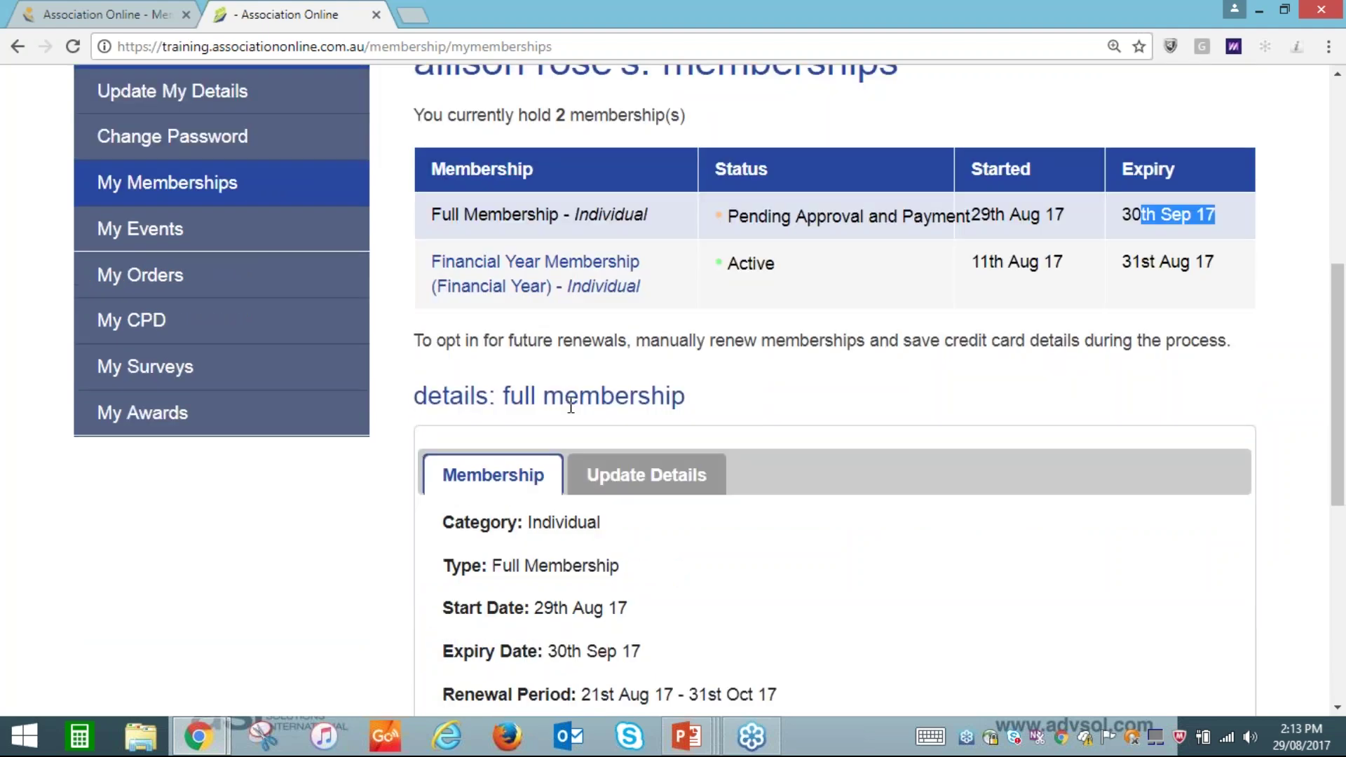
scroll(558, 447, "down", 1)
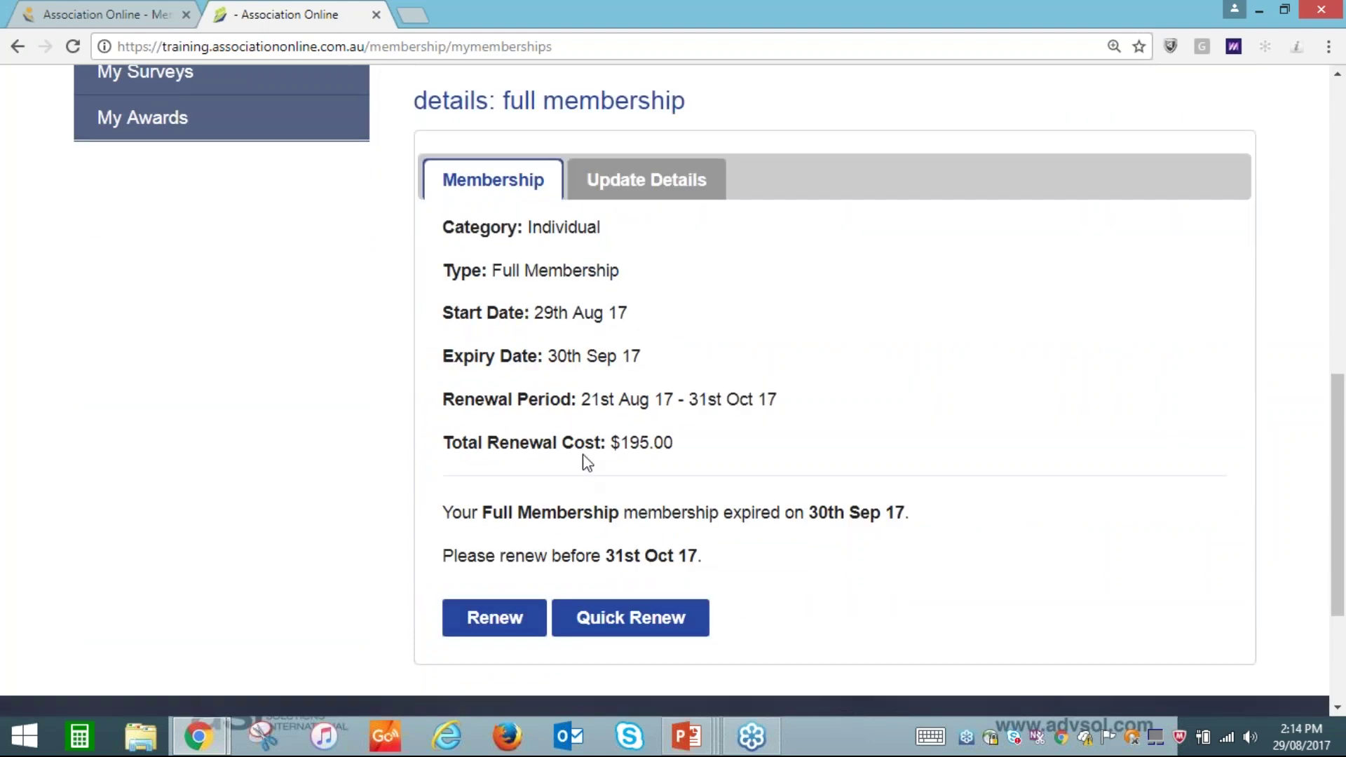
left_click(657, 193)
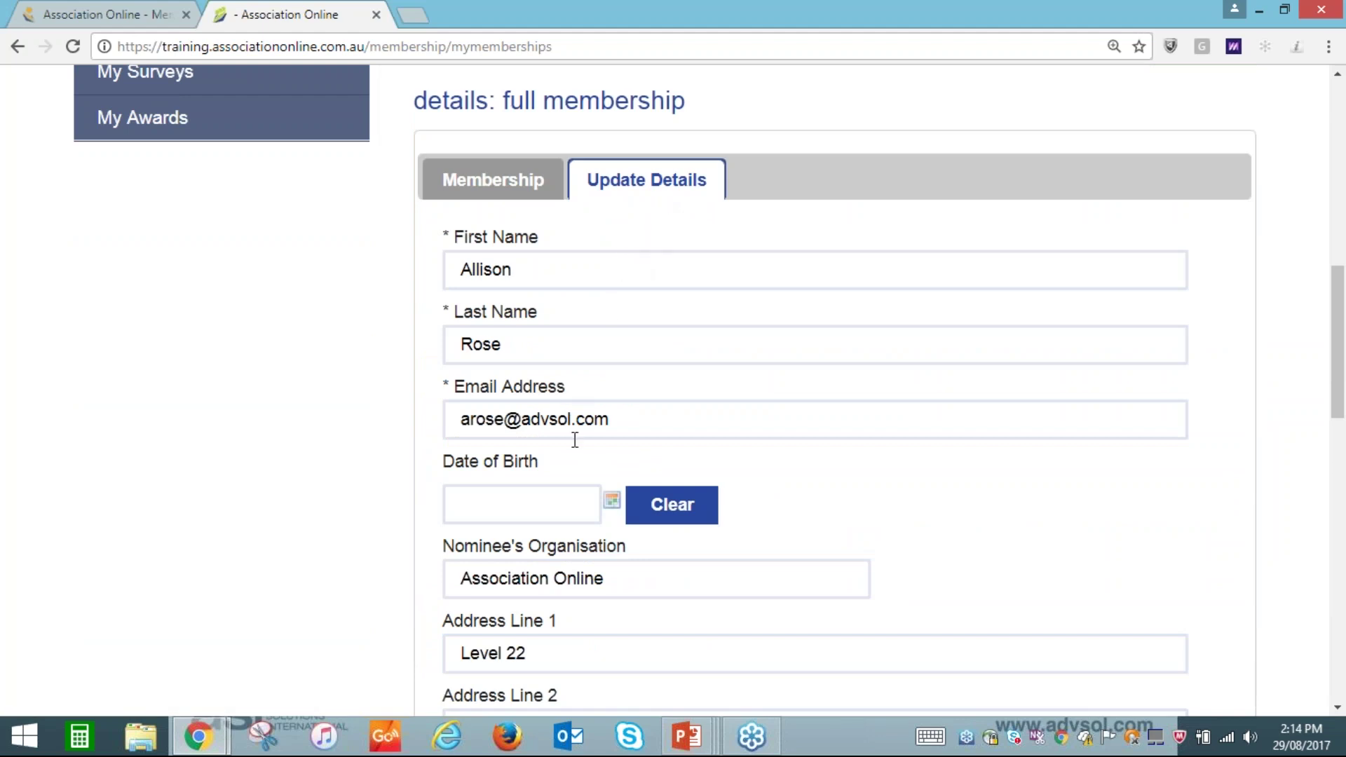
scroll(571, 448, "down", 1)
scroll(572, 448, "down", 6)
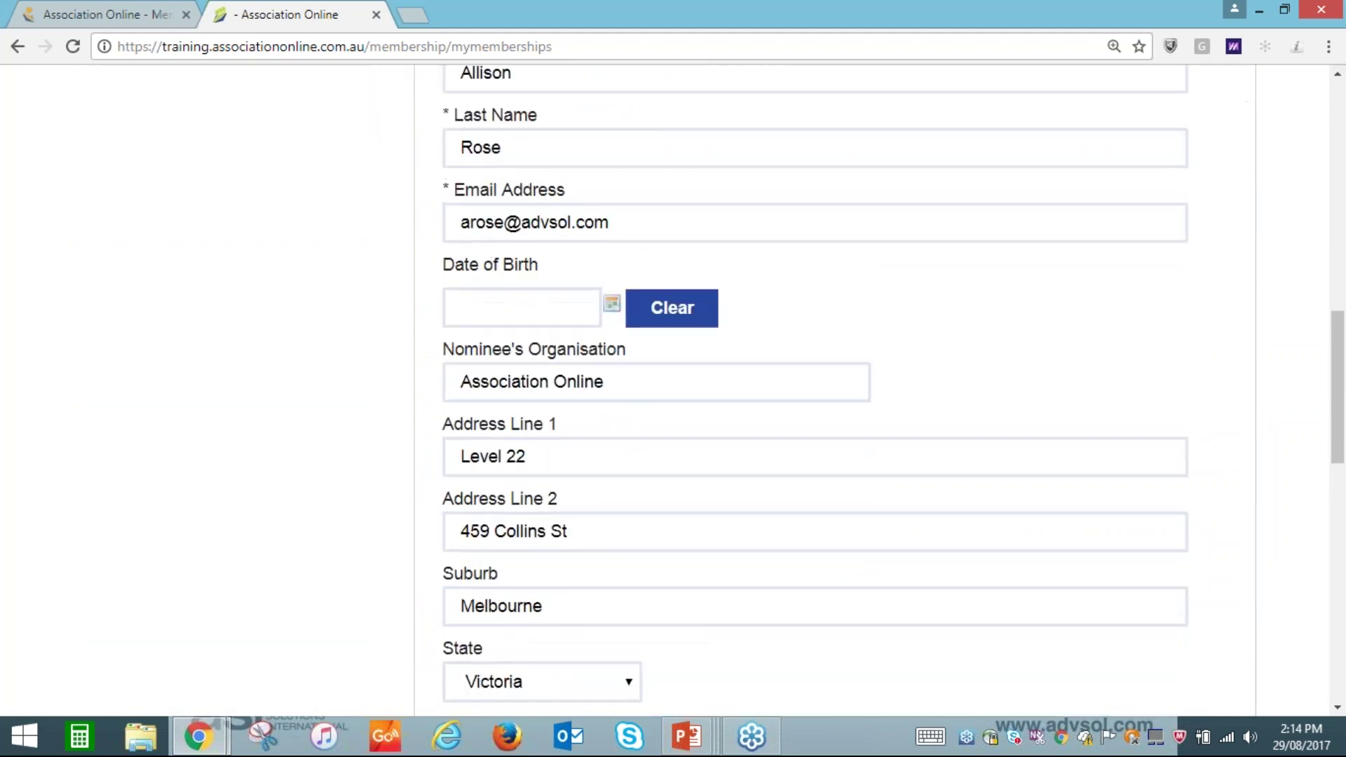
scroll(569, 450, "down", 4)
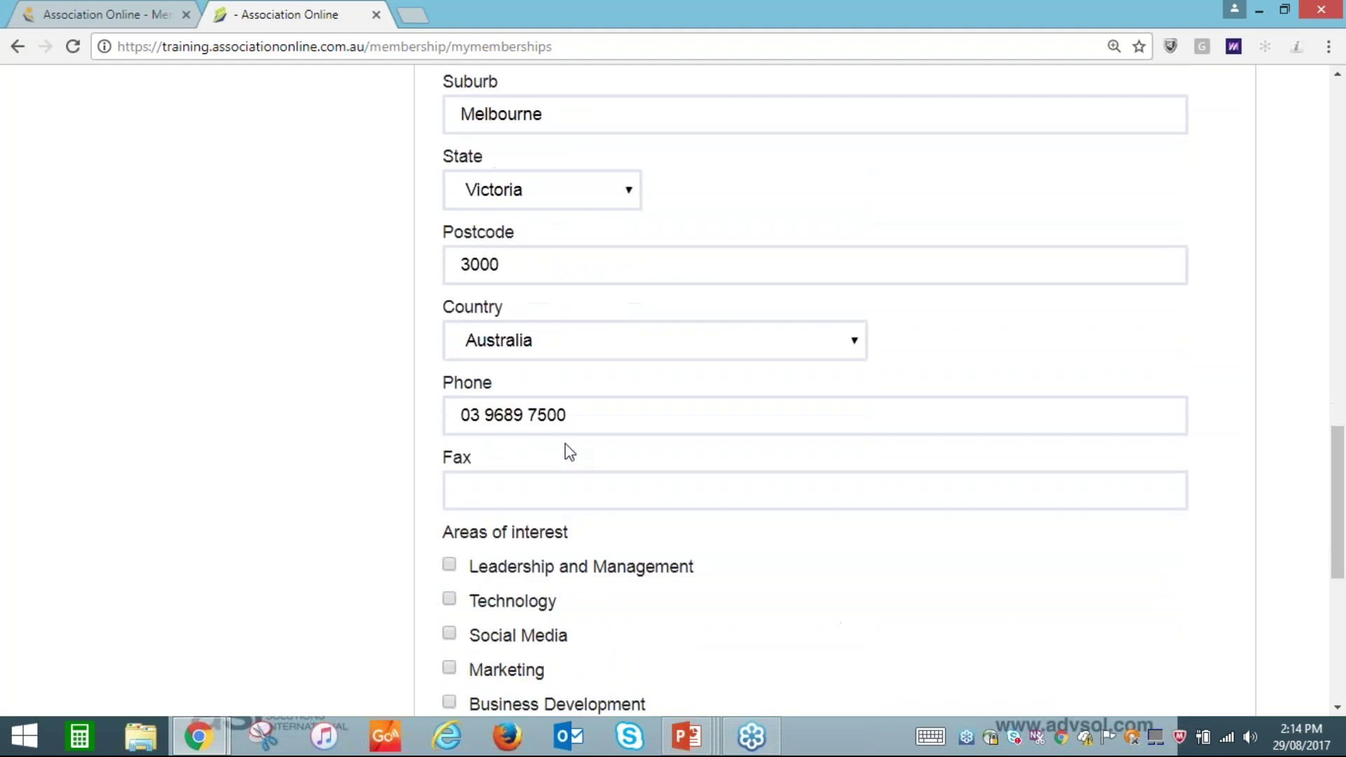
scroll(569, 451, "down", 3)
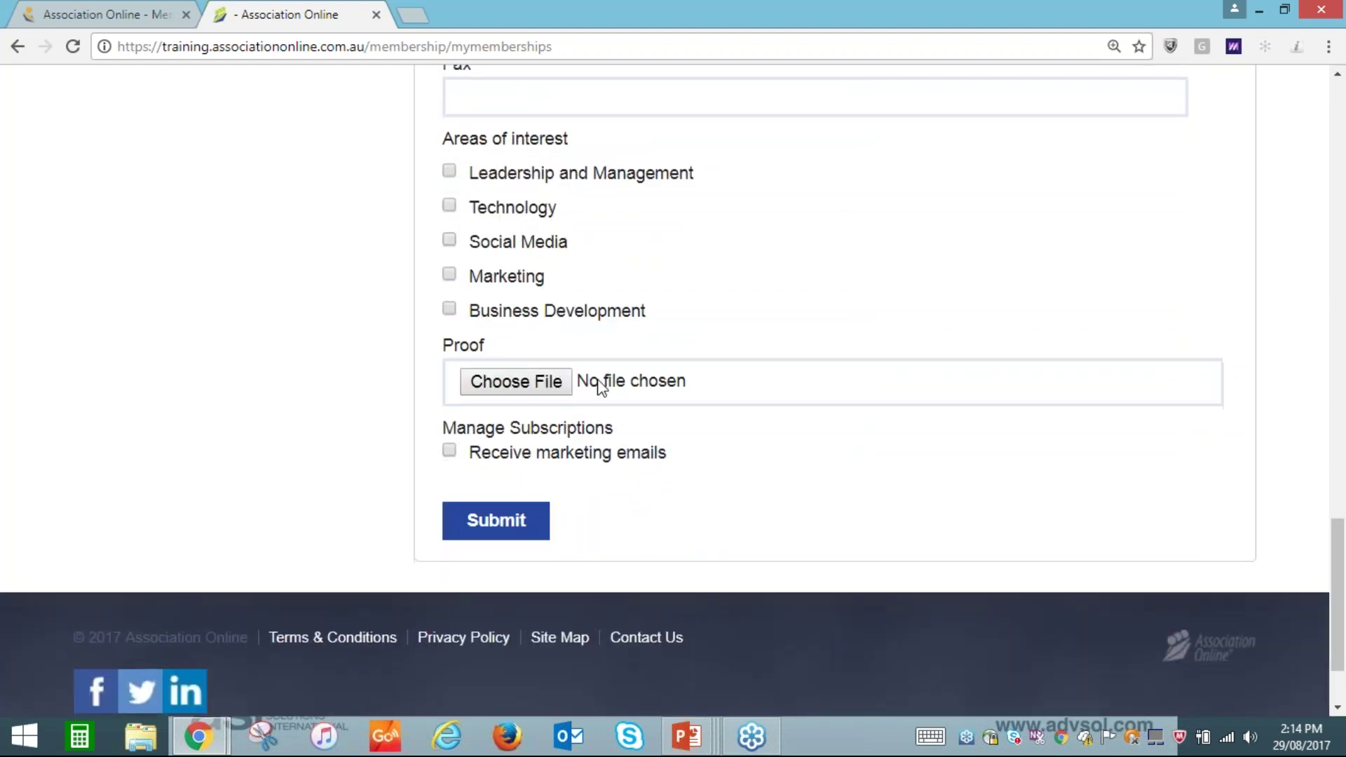
scroll(600, 387, "up", 13)
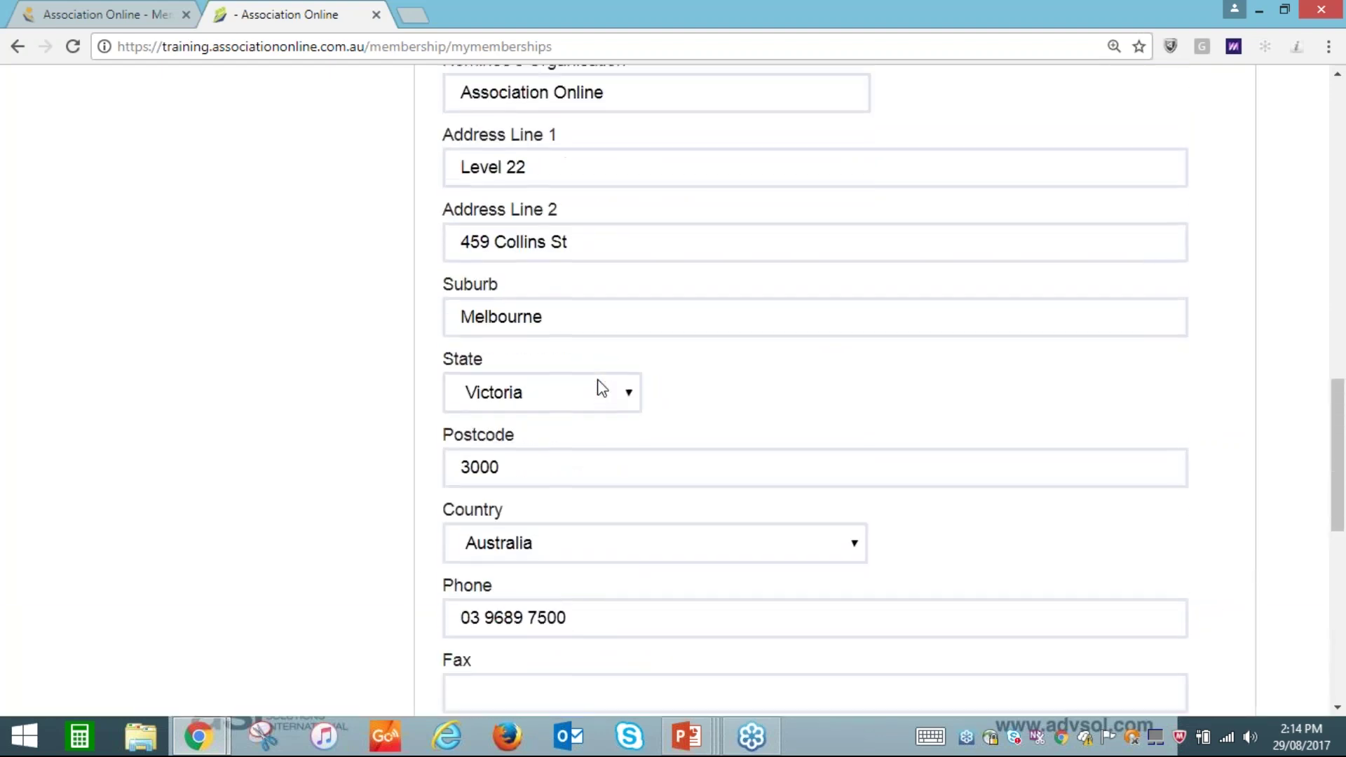
Return to the Full Membership's general details, switch to the PowerPoint slide show and advance to the Manual Sign Up slide.
scroll(493, 375, "up", 6)
left_click(492, 375)
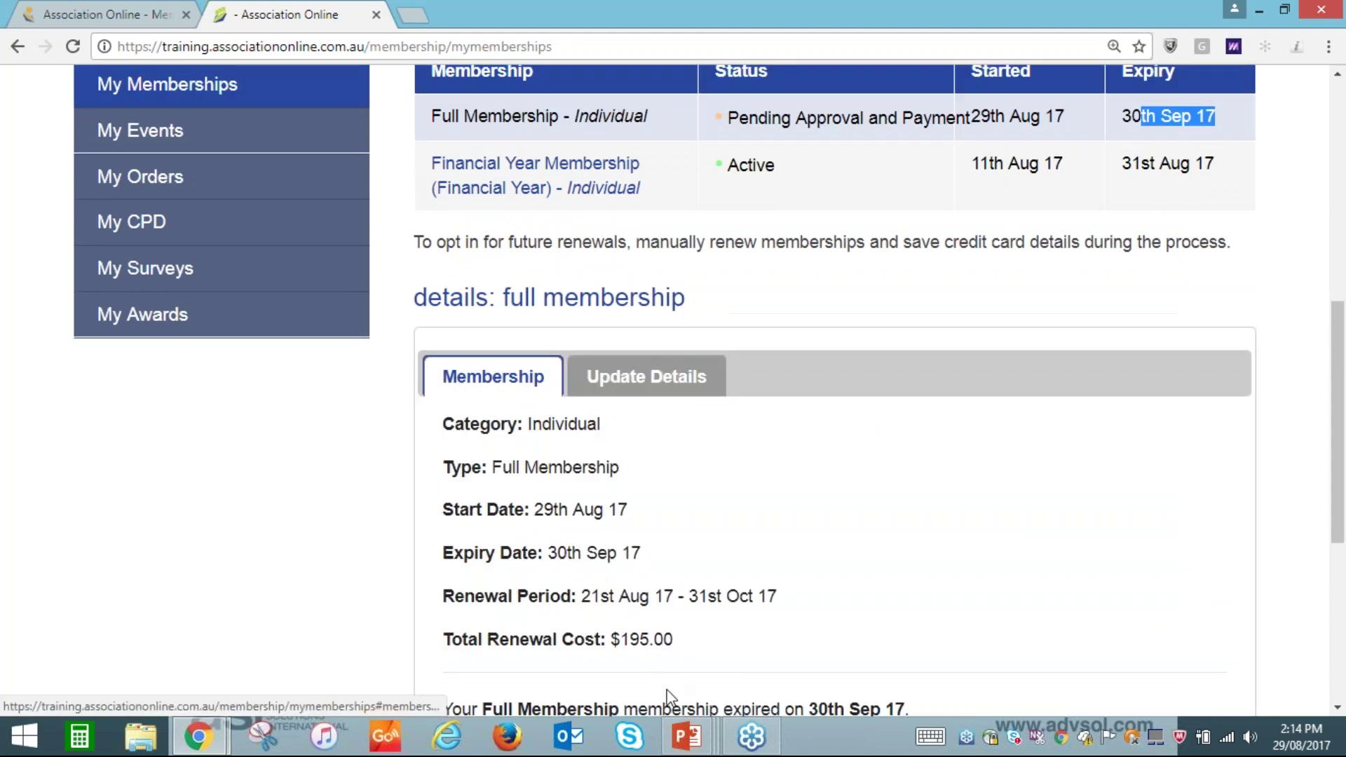
mouse_move(687, 752)
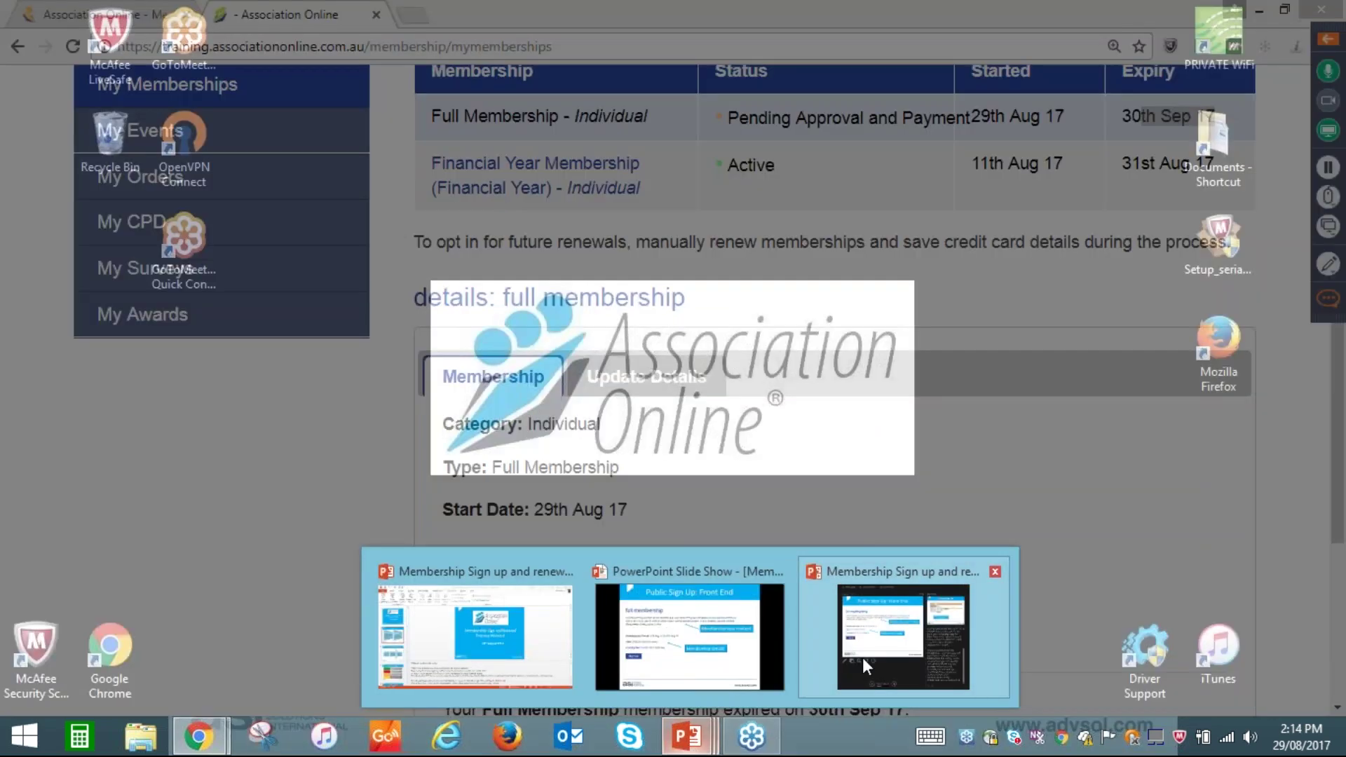
left_click(862, 658)
key("Right")
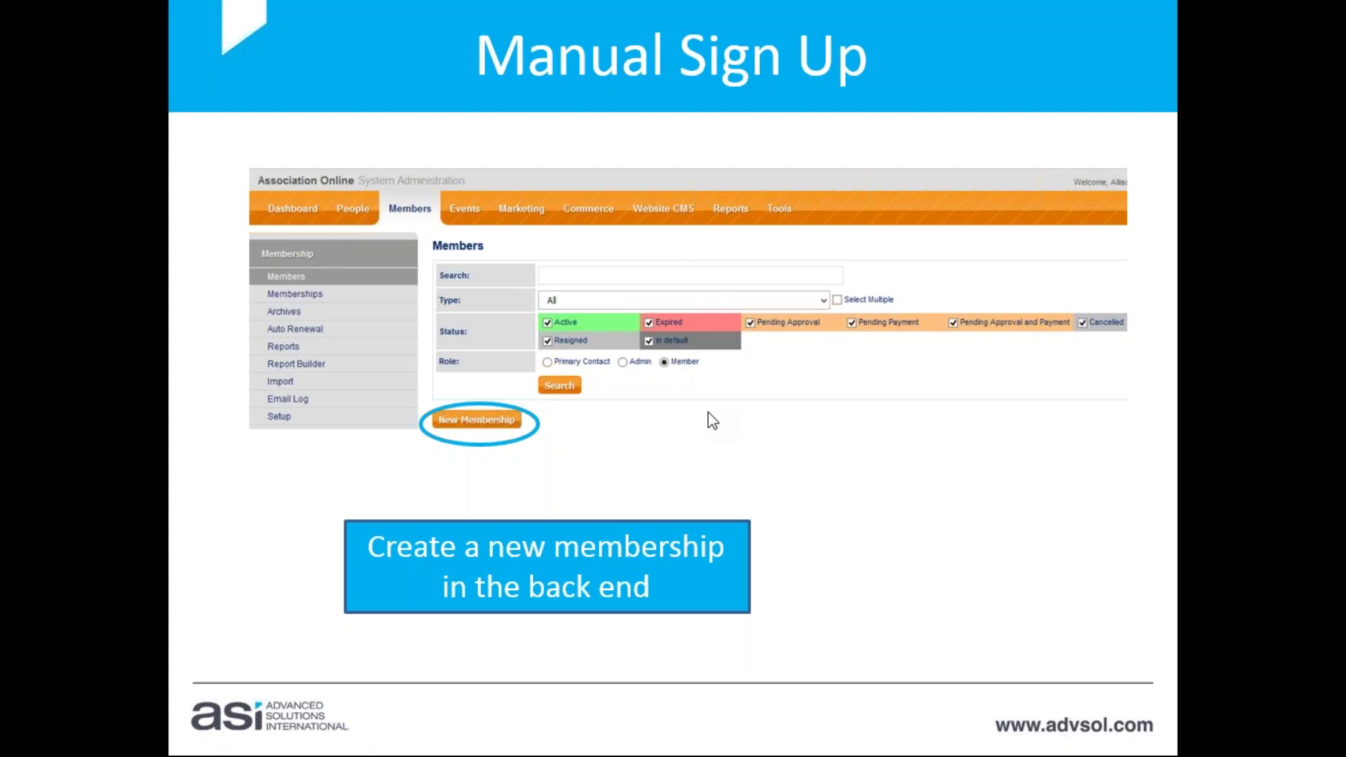
Switch back to the browser's administration site and open the Members list.
key("alt+Tab")
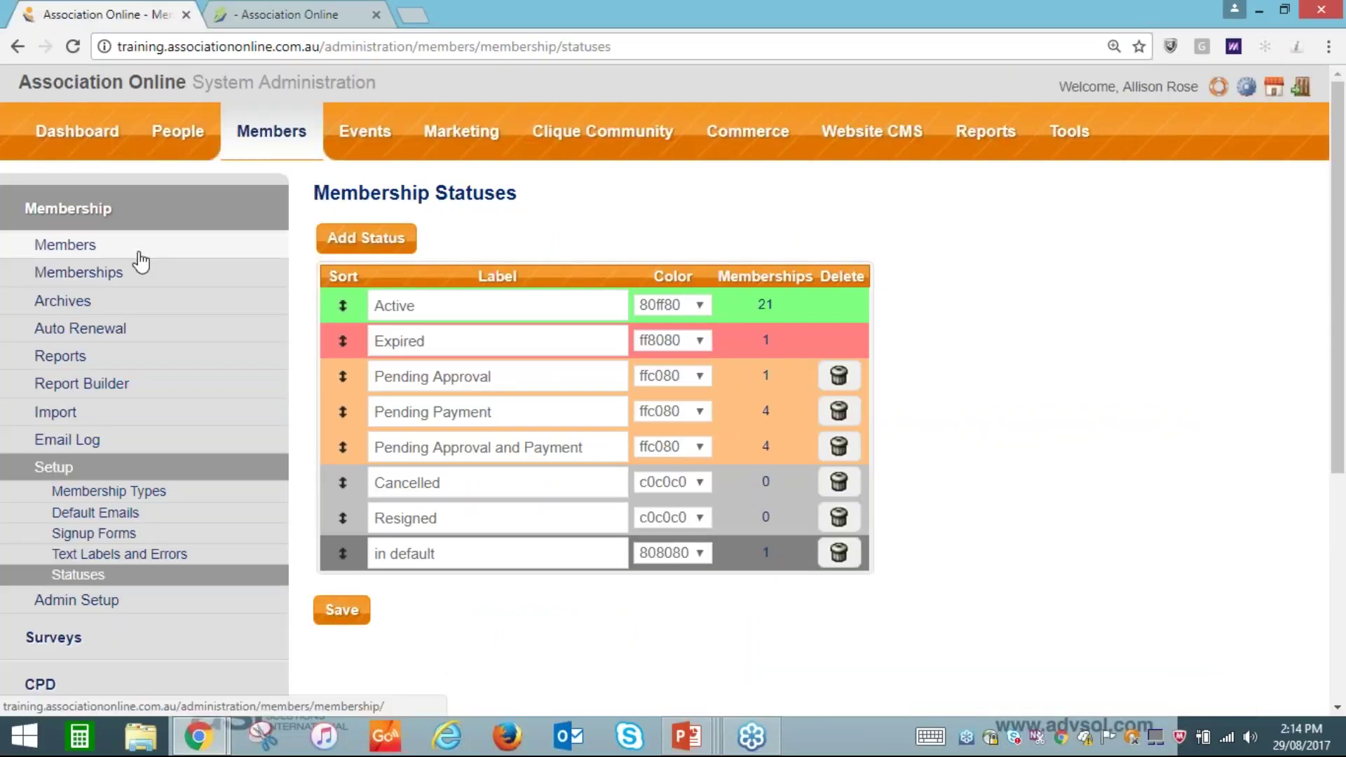
left_click(136, 254)
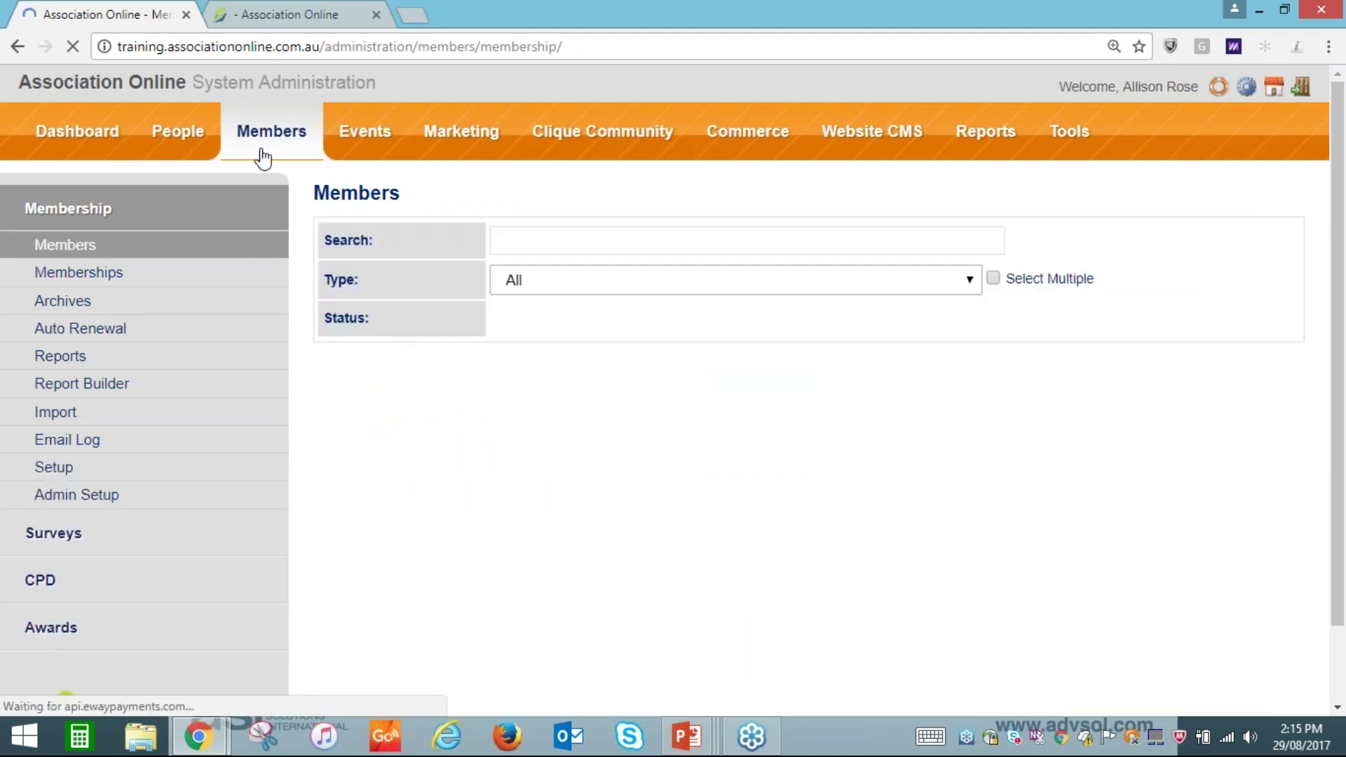
key("ctrl")
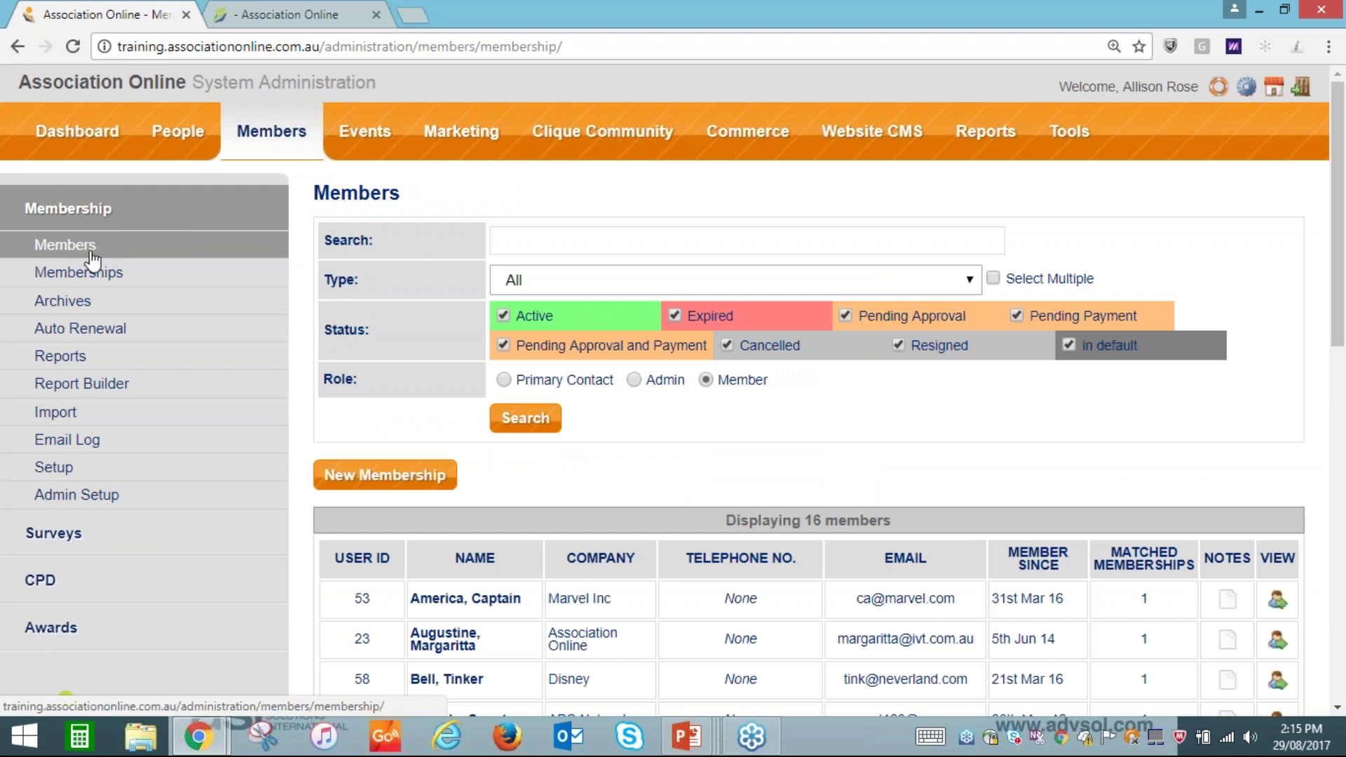
key("ctrl")
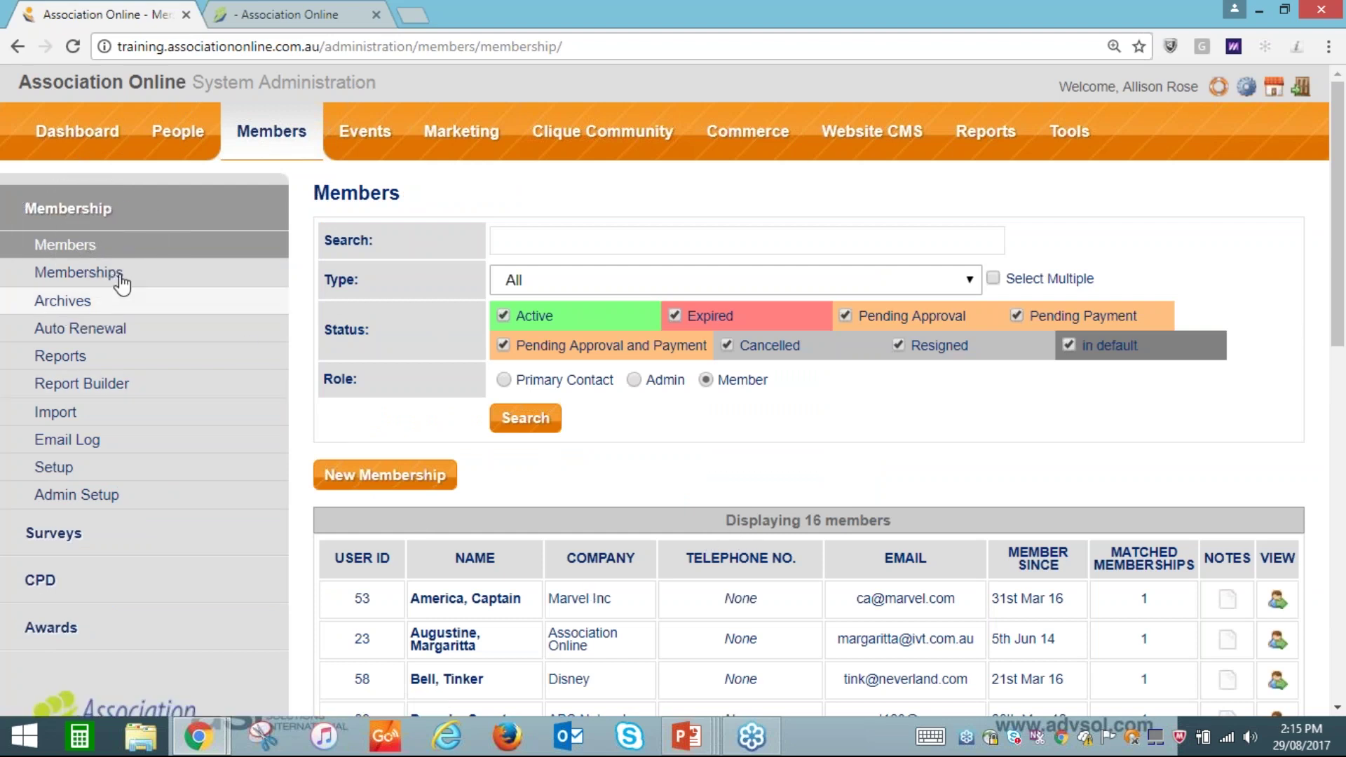
left_click(113, 279)
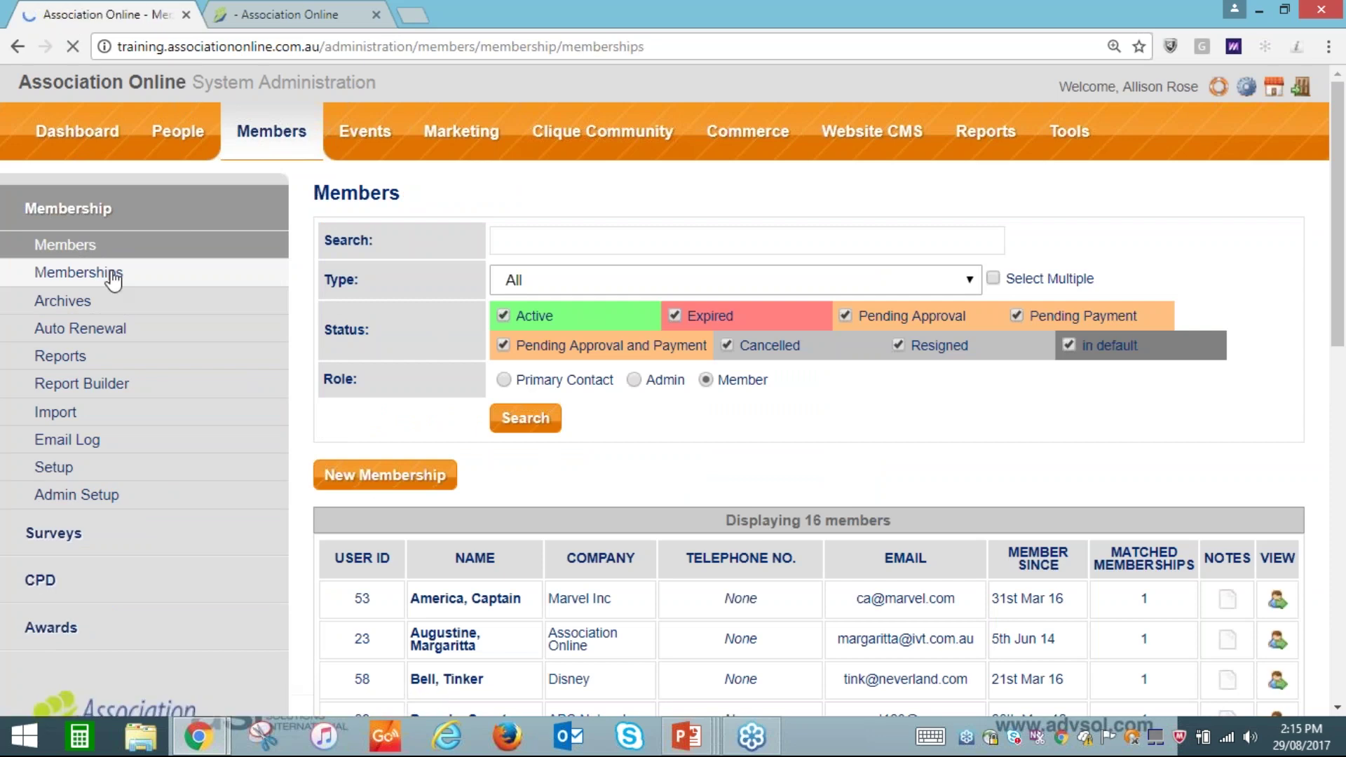
left_click(119, 249)
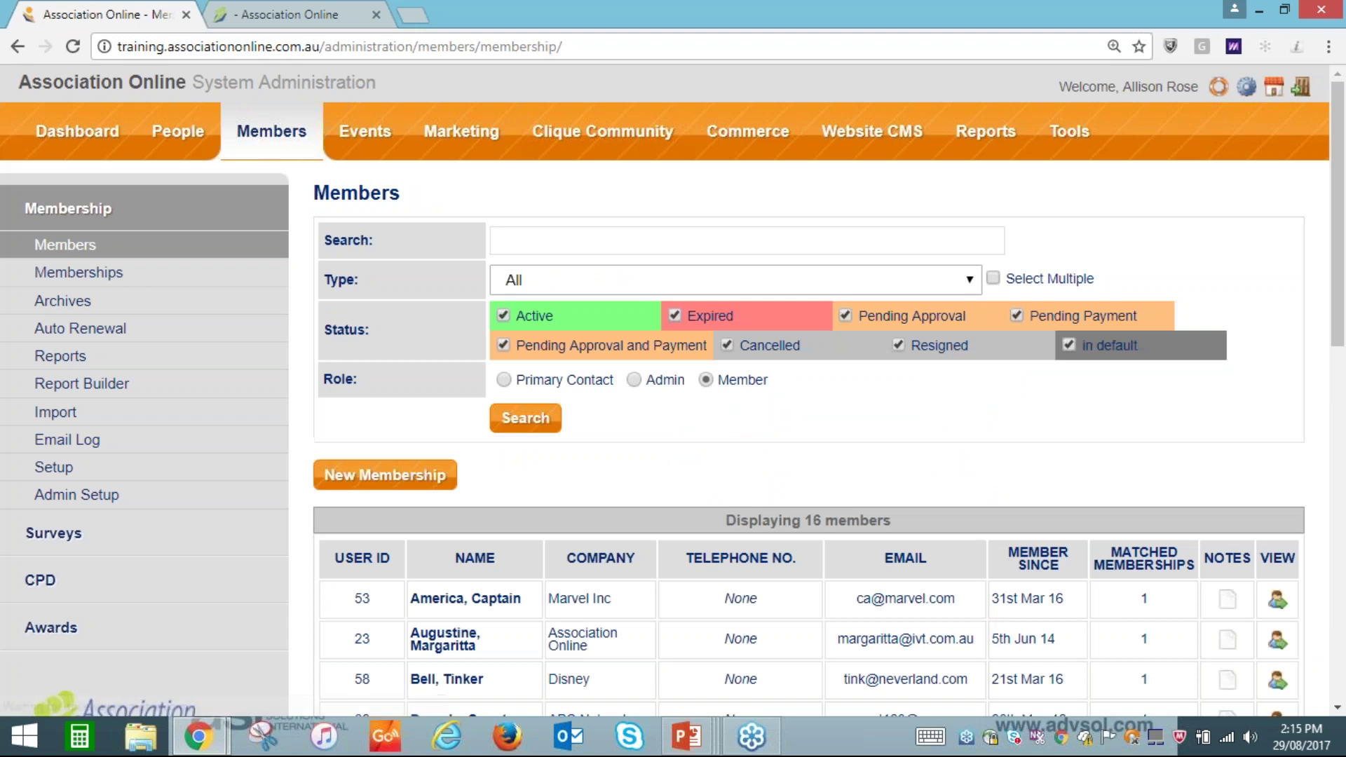
Start a new membership and choose Full Membership - Default as the membership type.
left_click(406, 487)
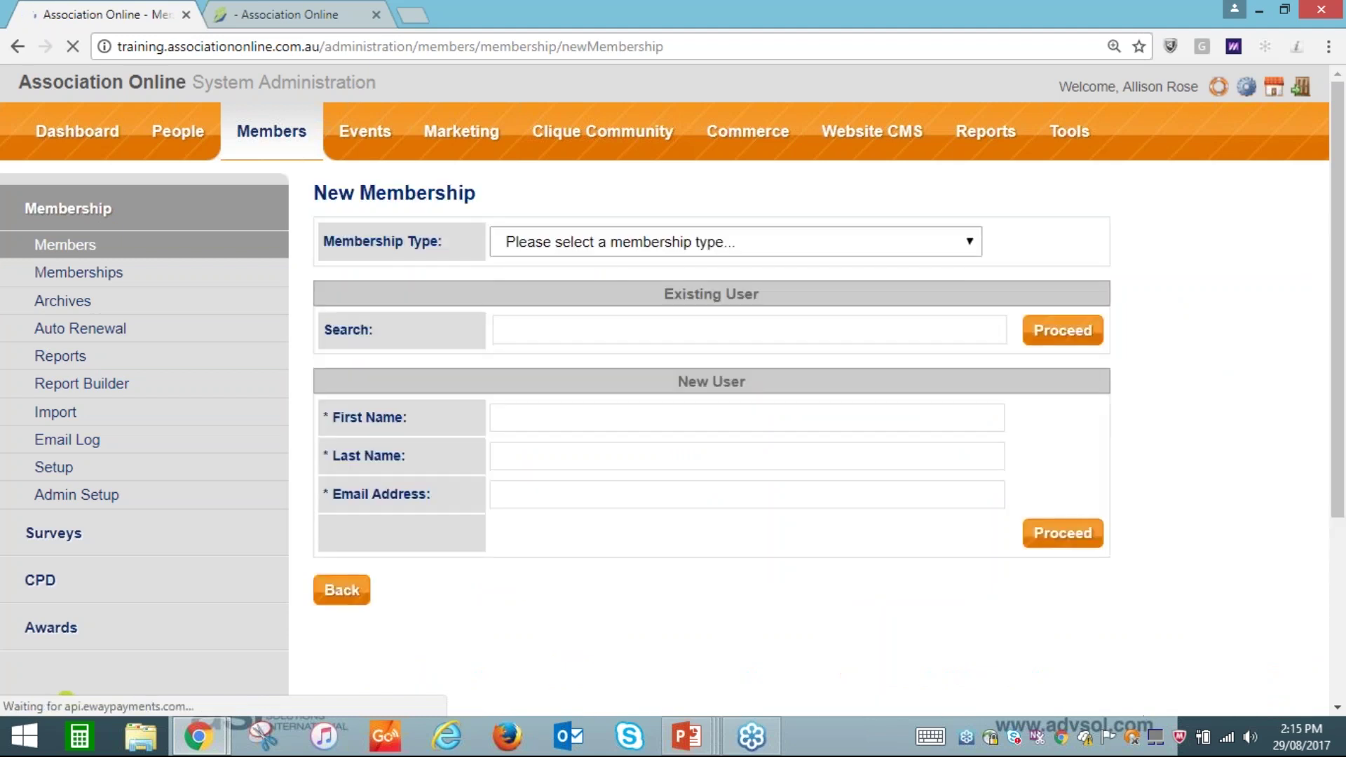
left_click(718, 243)
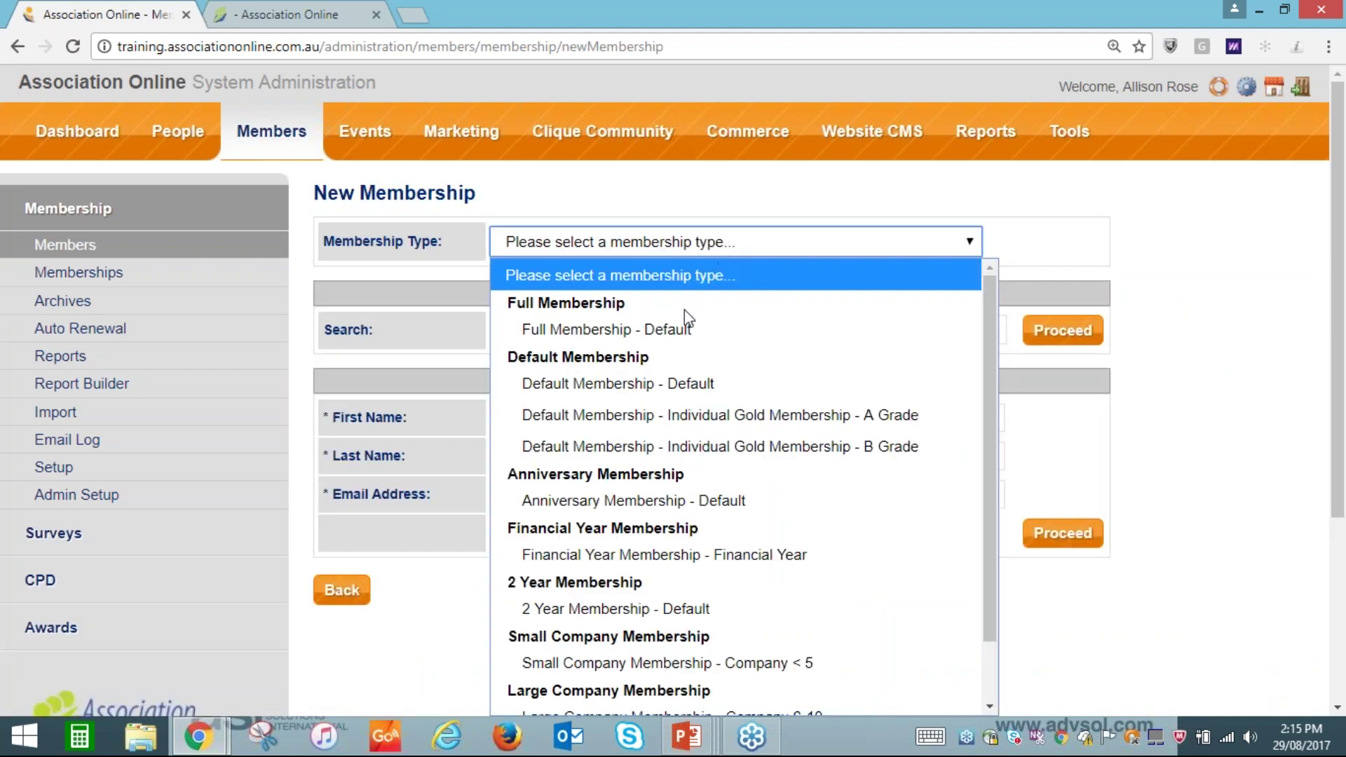
left_click(687, 333)
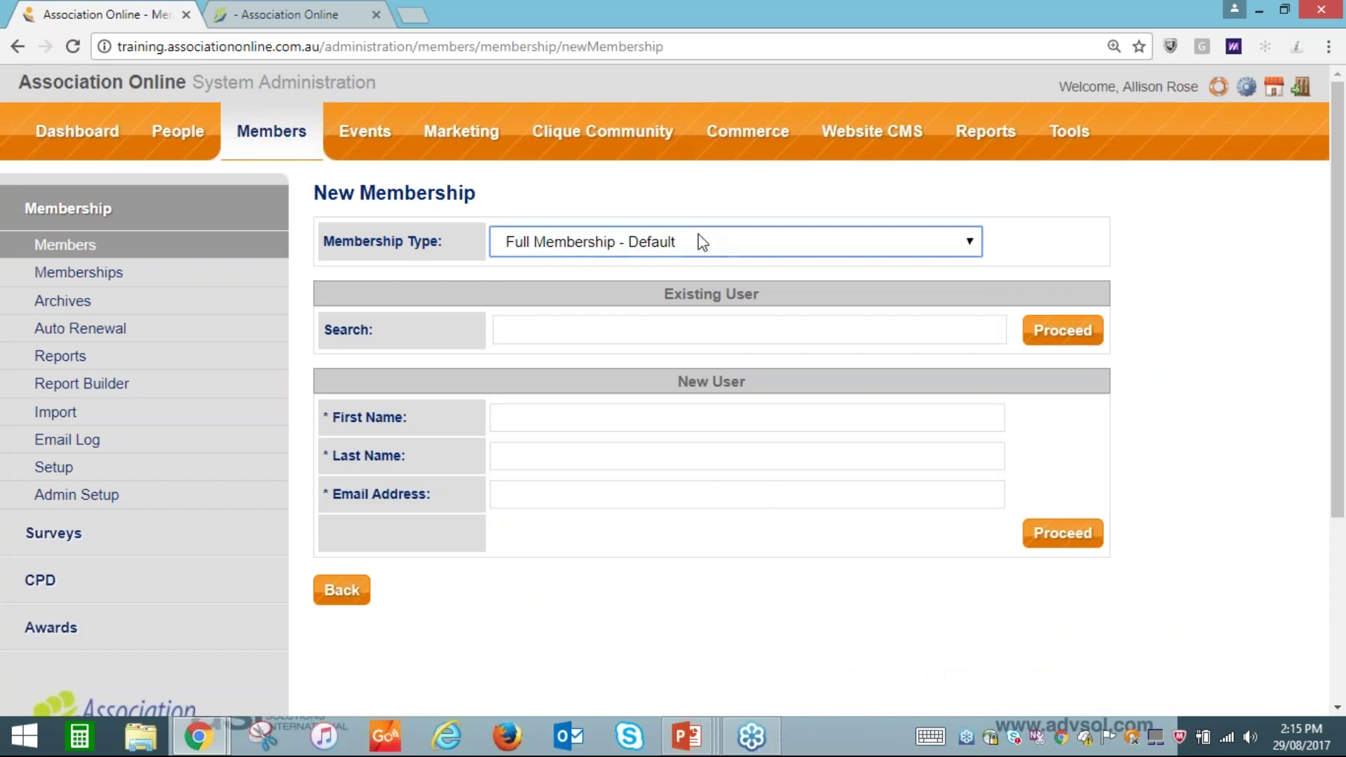
left_click(675, 329)
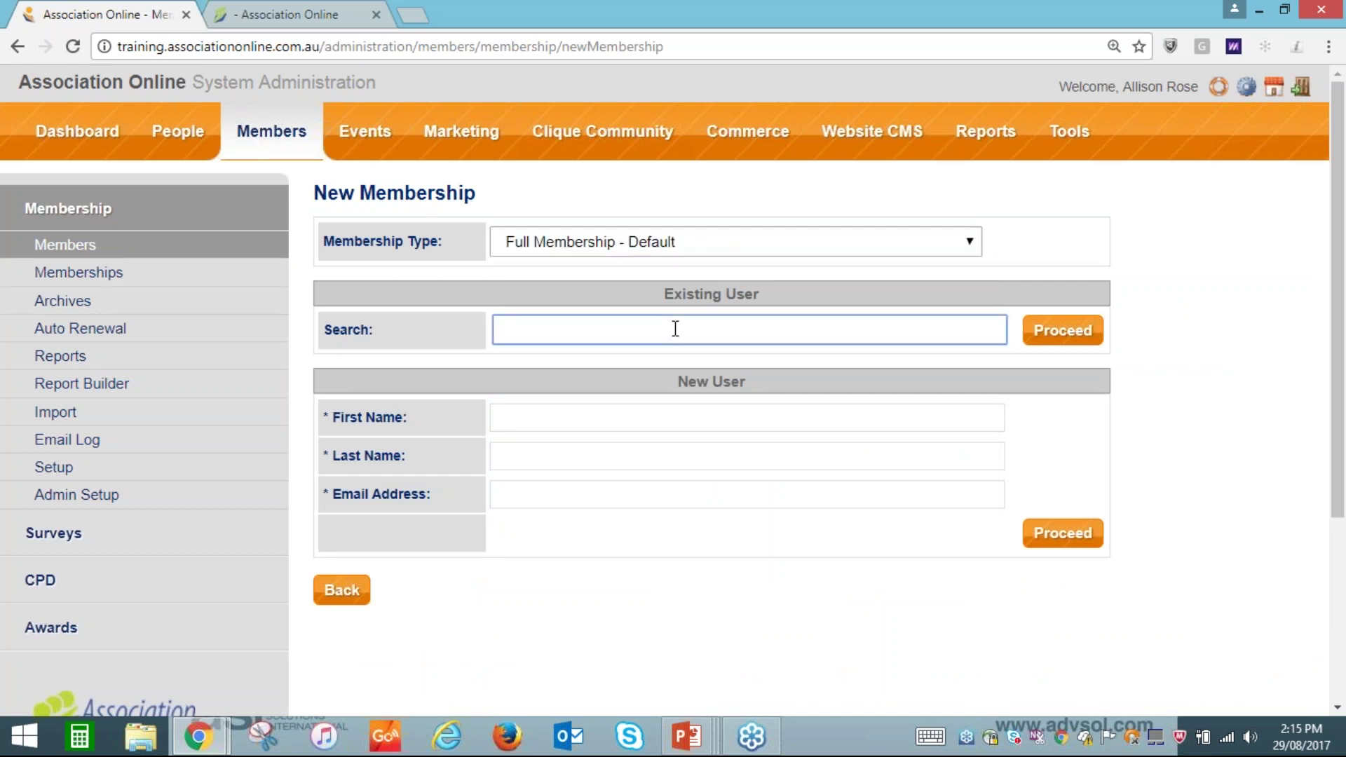
left_click(641, 424)
left_click(650, 331)
type("bilbo")
key("BackSpace")
key("BackSpace")
key("BackSpace")
key("BackSpace")
key("BackSpace")
Enter the new user's first name, last name and email address, proceed and confirm creating the user.
left_click(595, 423)
type("Bilbo")
key("Tab")
type("Baggins")
key("Tab")
type("bilbo")
key("BackSpace")
key("BackSpace")
key("BackSpace")
key("BackSpace")
type("ilbo@hobbiton.com")
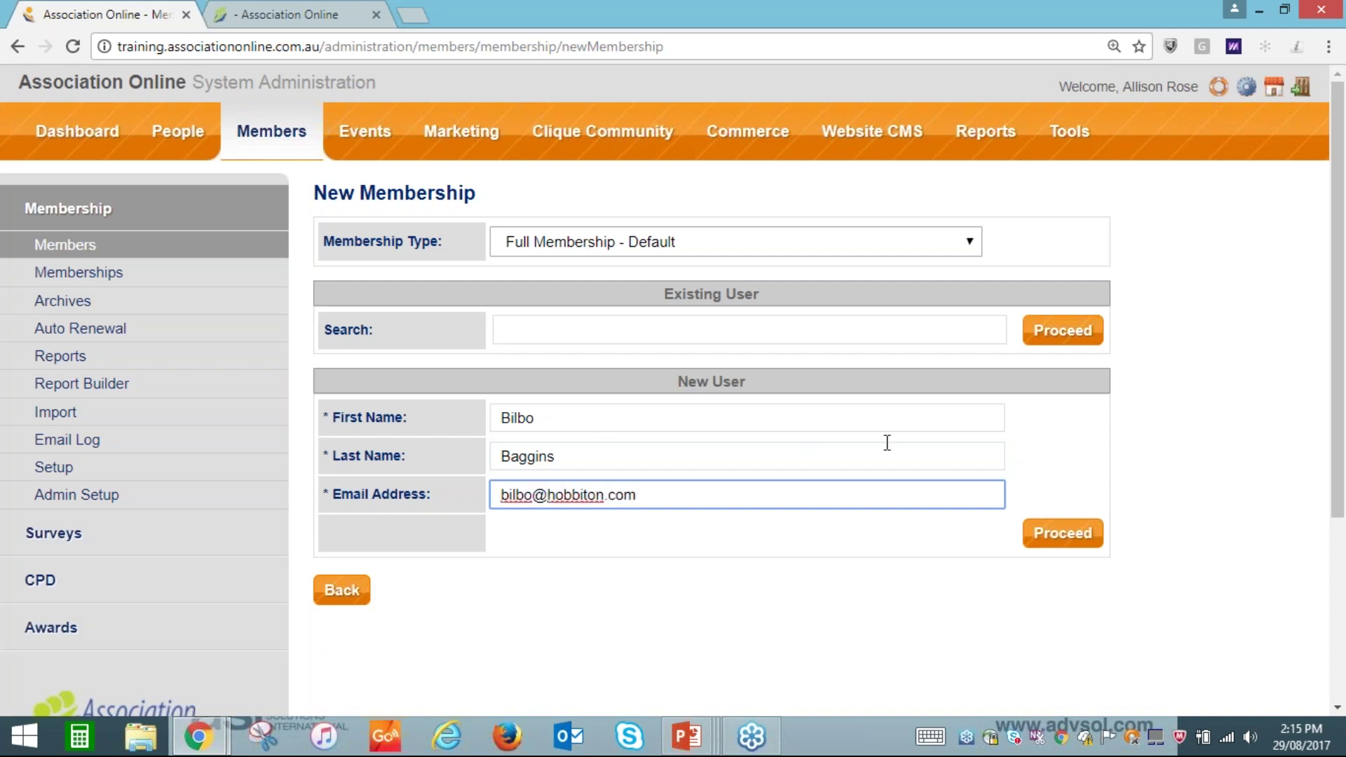
left_click(1047, 536)
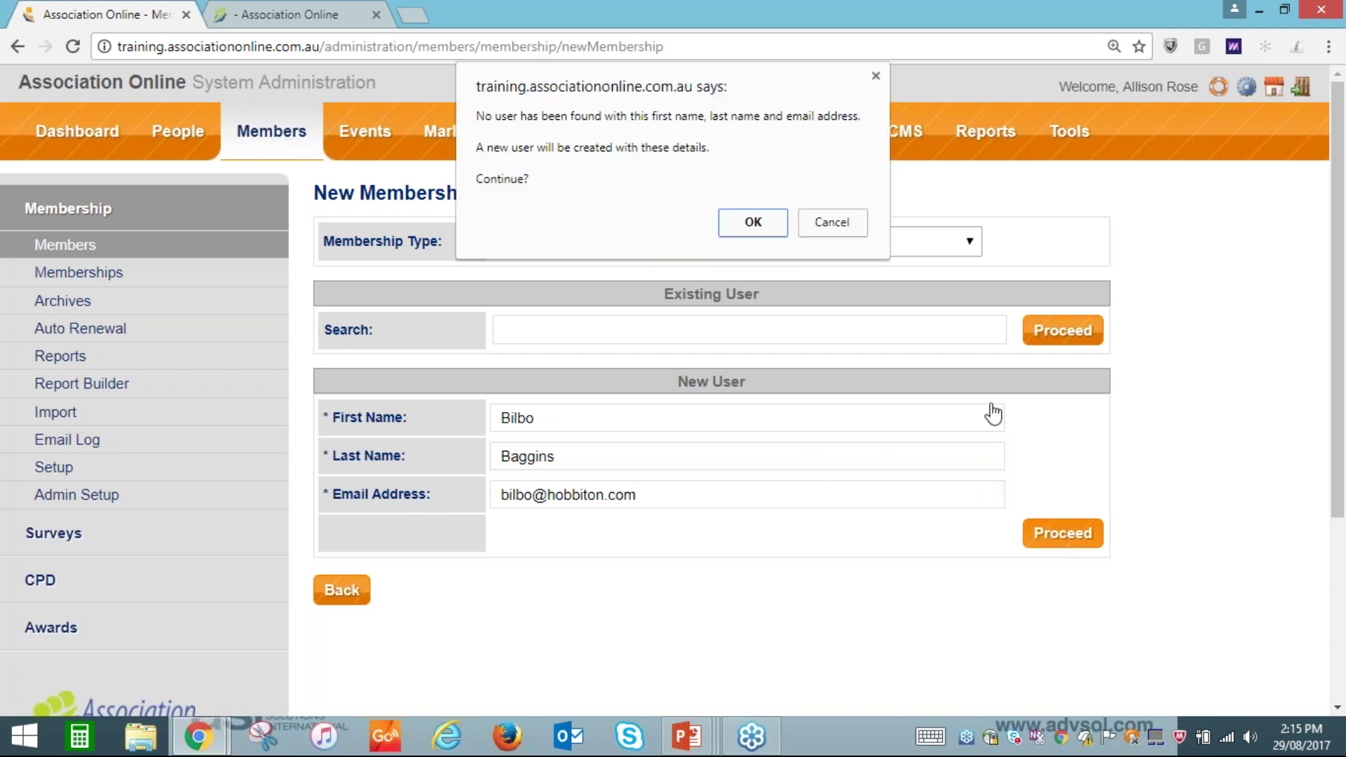
left_click(759, 227)
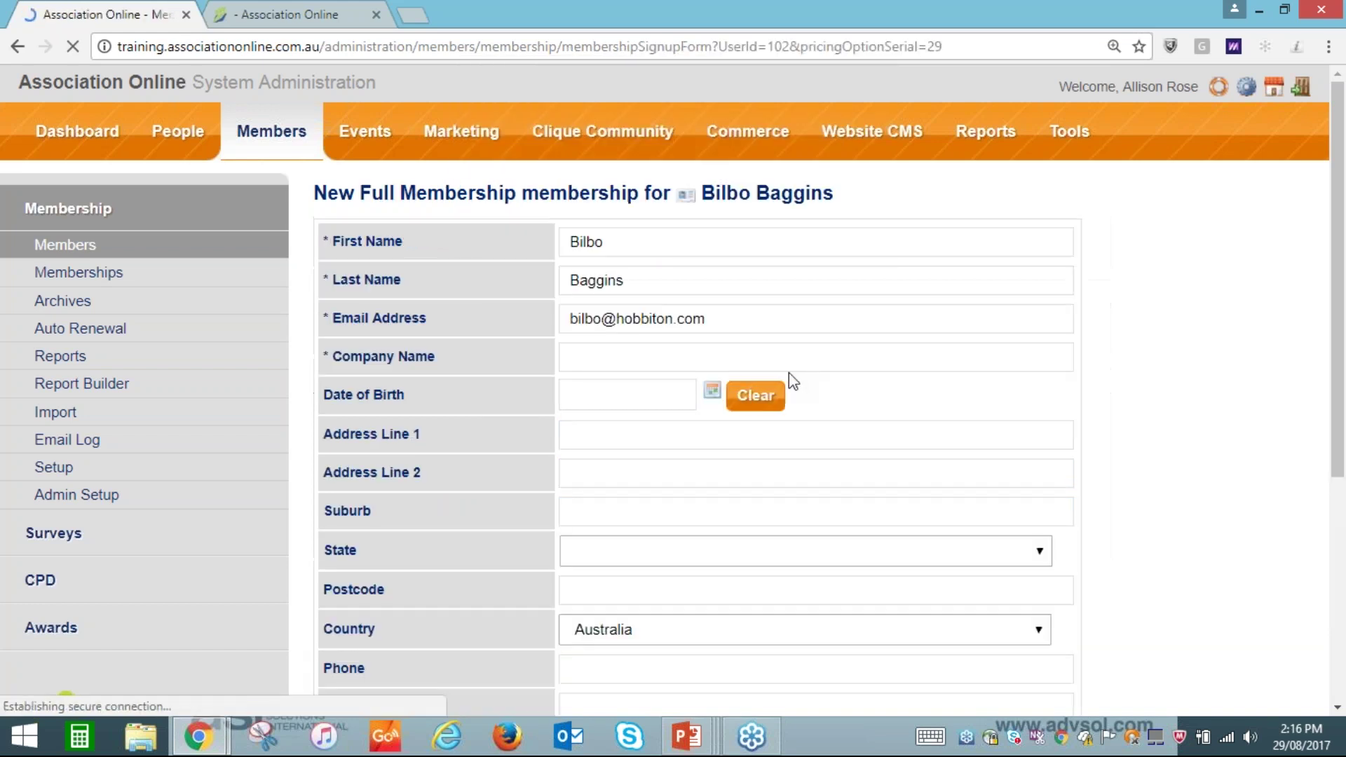
Set the company name to Hobbiton in the signup form and create the membership with payment.
left_click(790, 368)
type("Hobbiton")
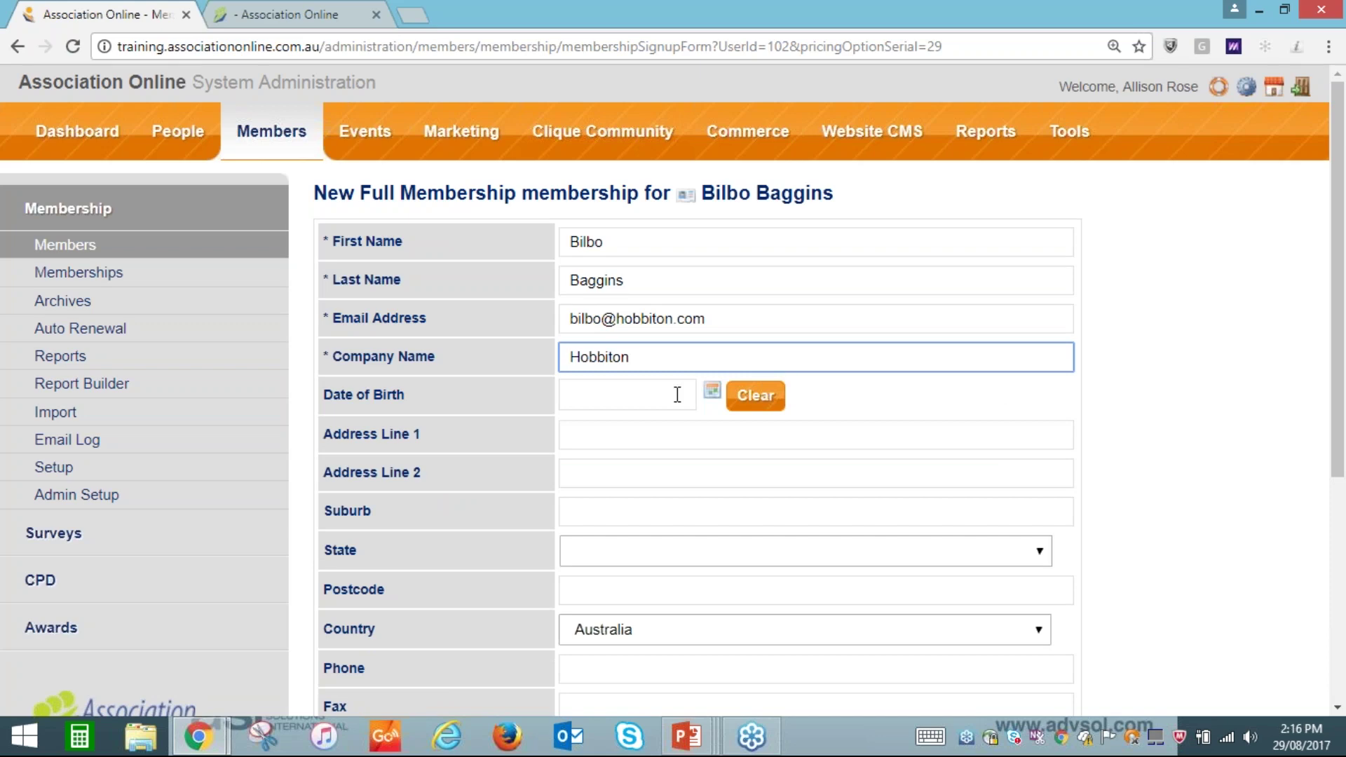
scroll(677, 394, "down", 5)
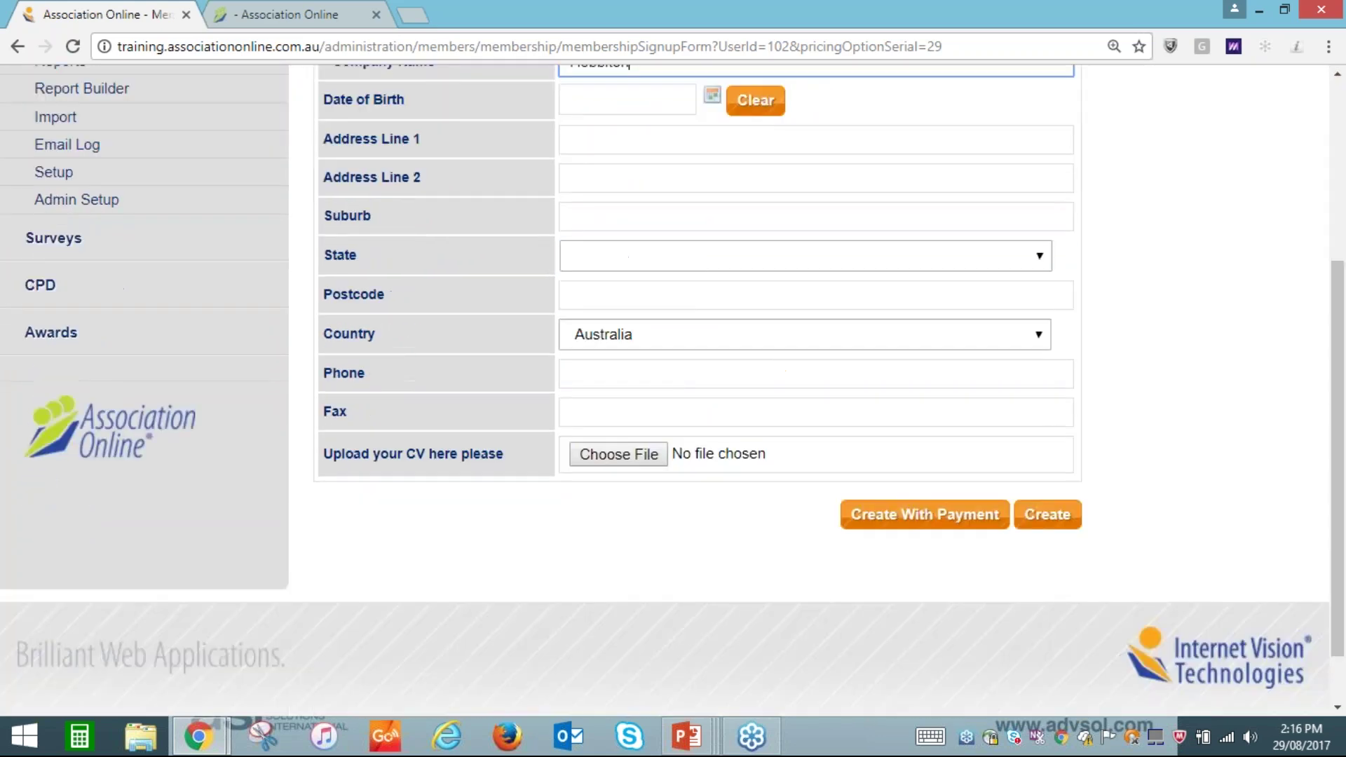
scroll(703, 237, "up", 3)
scroll(871, 607, "down", 2)
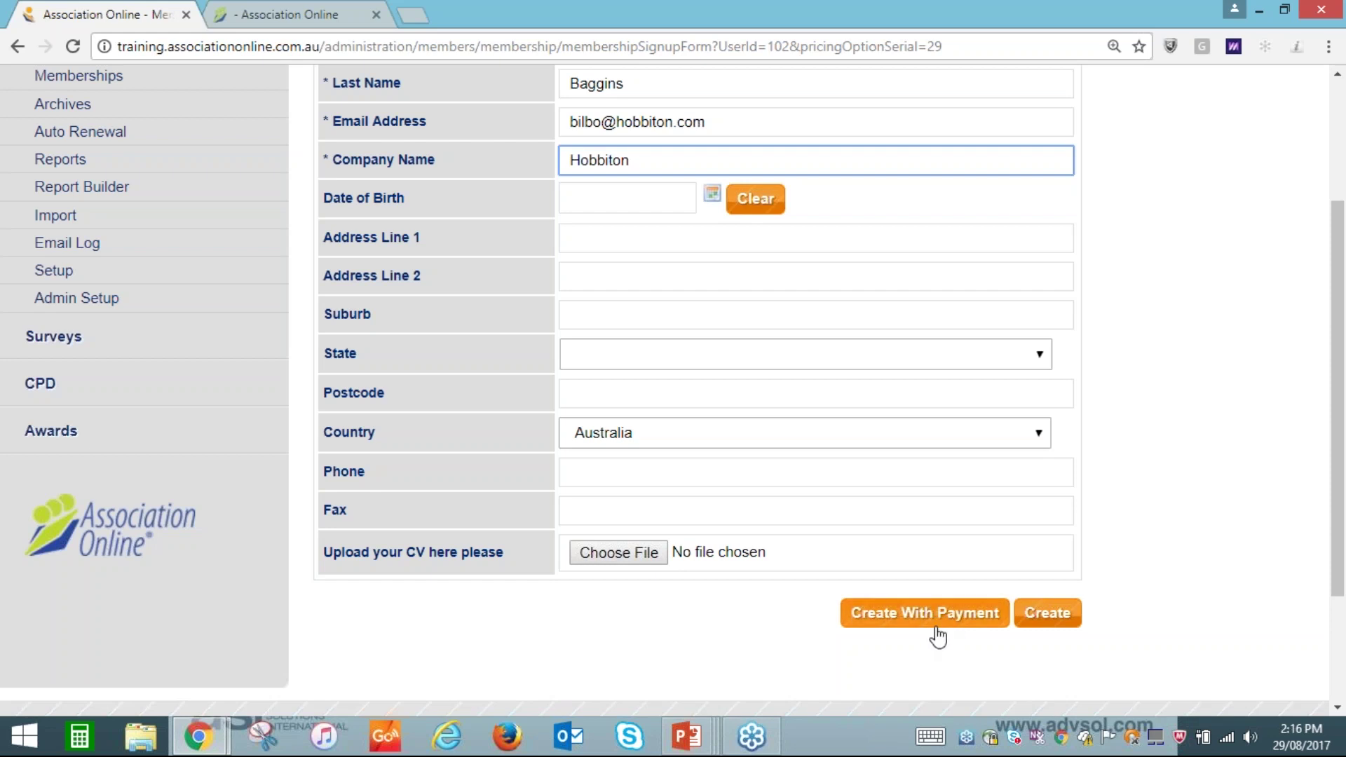
left_click(1054, 621)
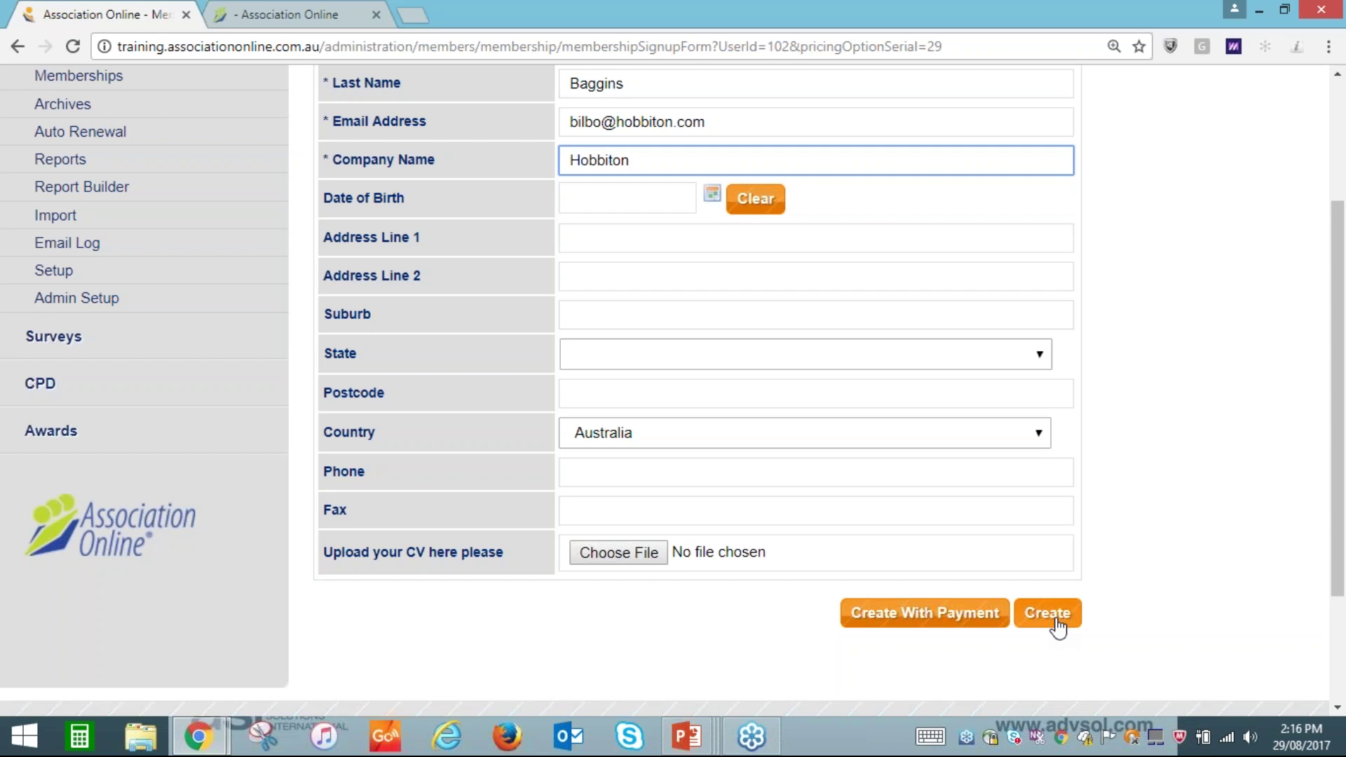
left_click(973, 620)
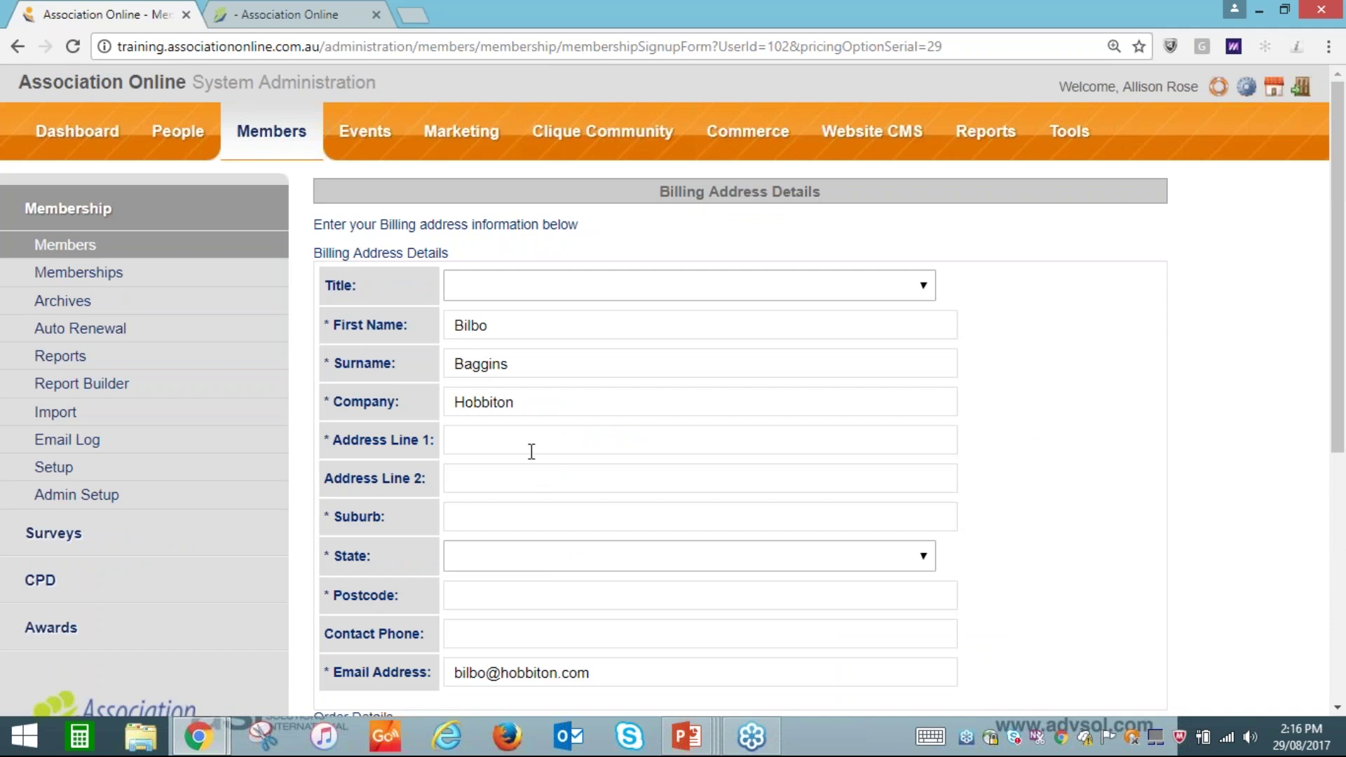
Fill in the billing address line, suburb, state and postcode, and continue to the payment details.
left_click(531, 451)
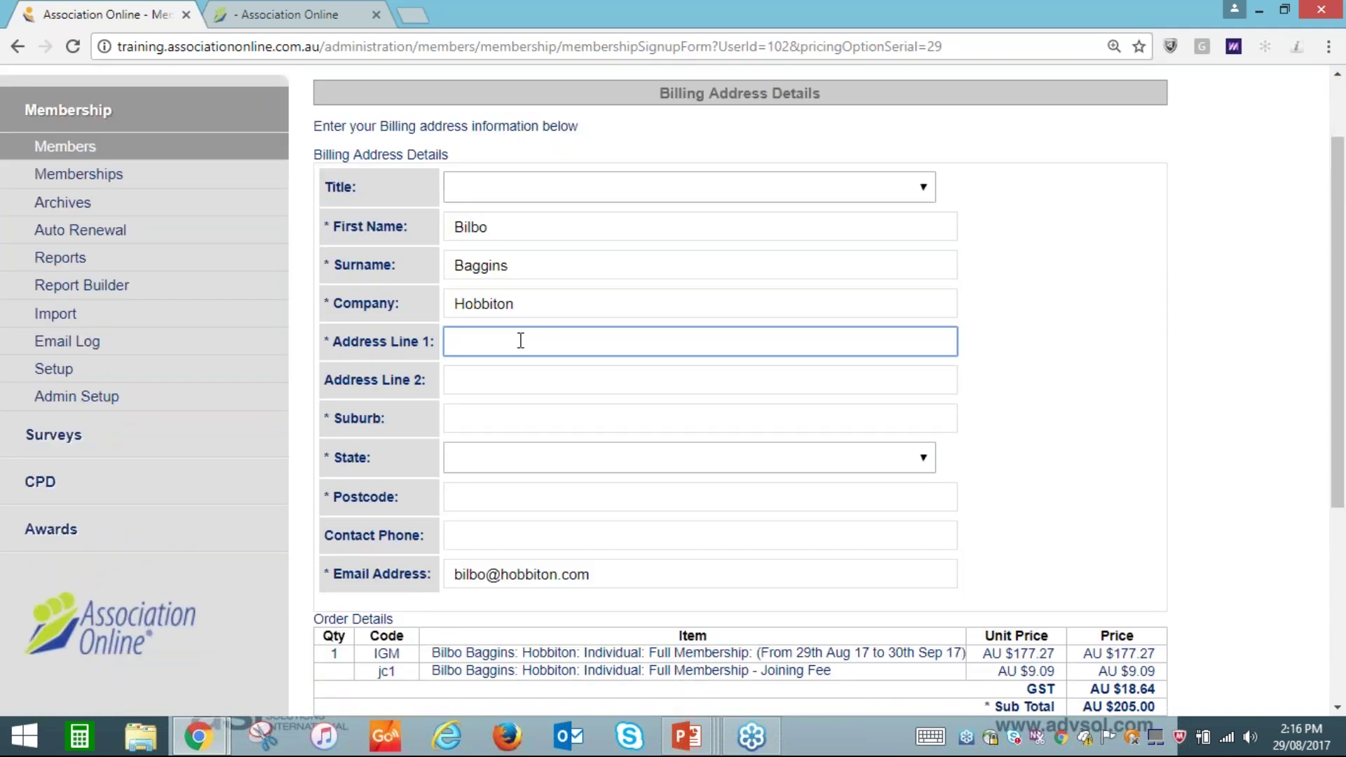
type("Hobbit Lane")
left_click(534, 424)
type("Bag End")
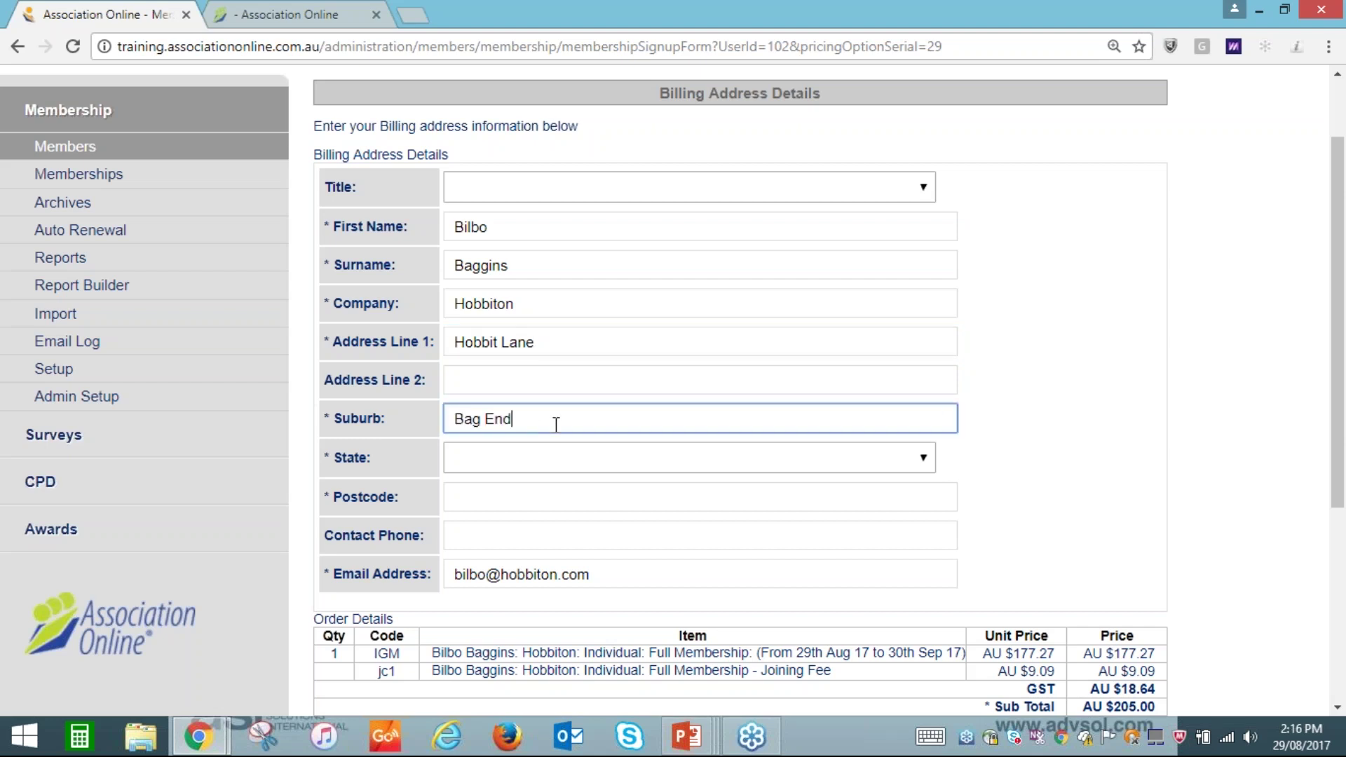
left_click(562, 457)
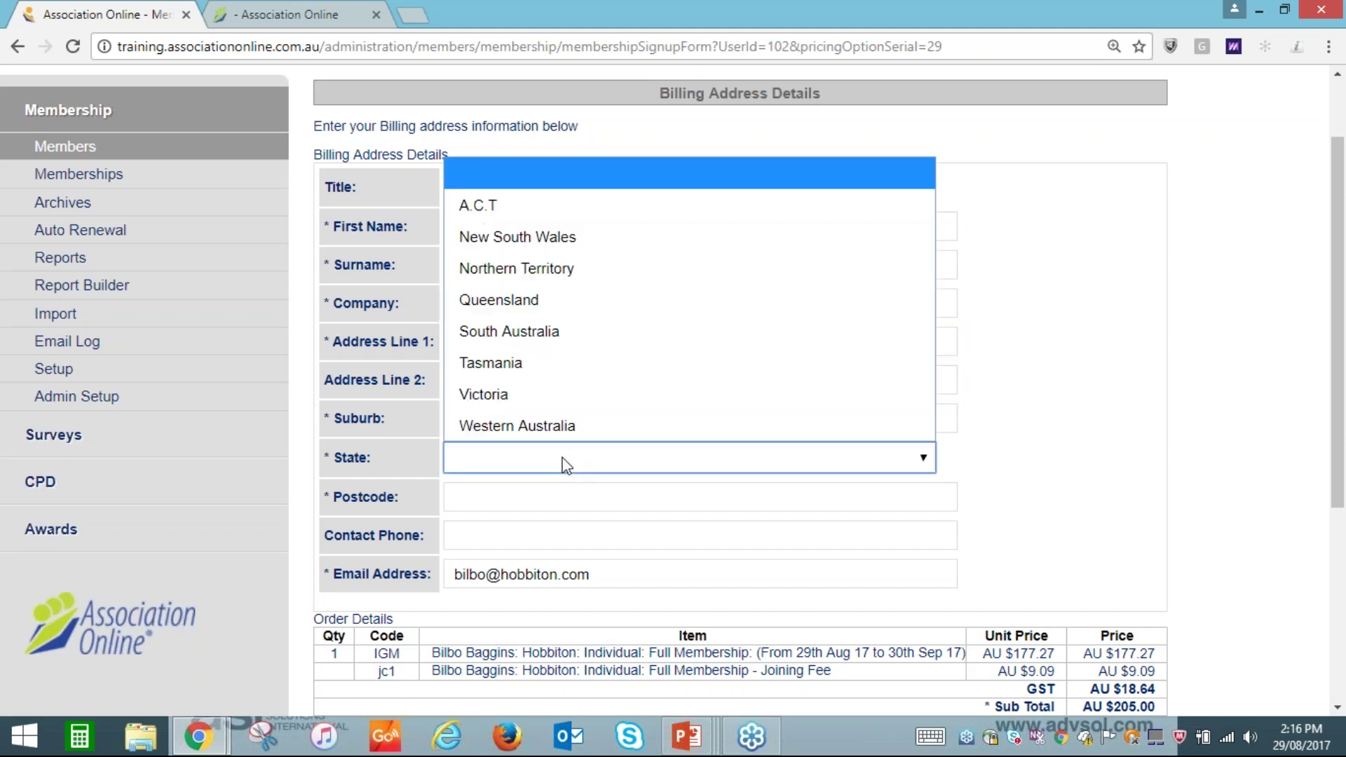
left_click(544, 394)
left_click(518, 496)
type("3000")
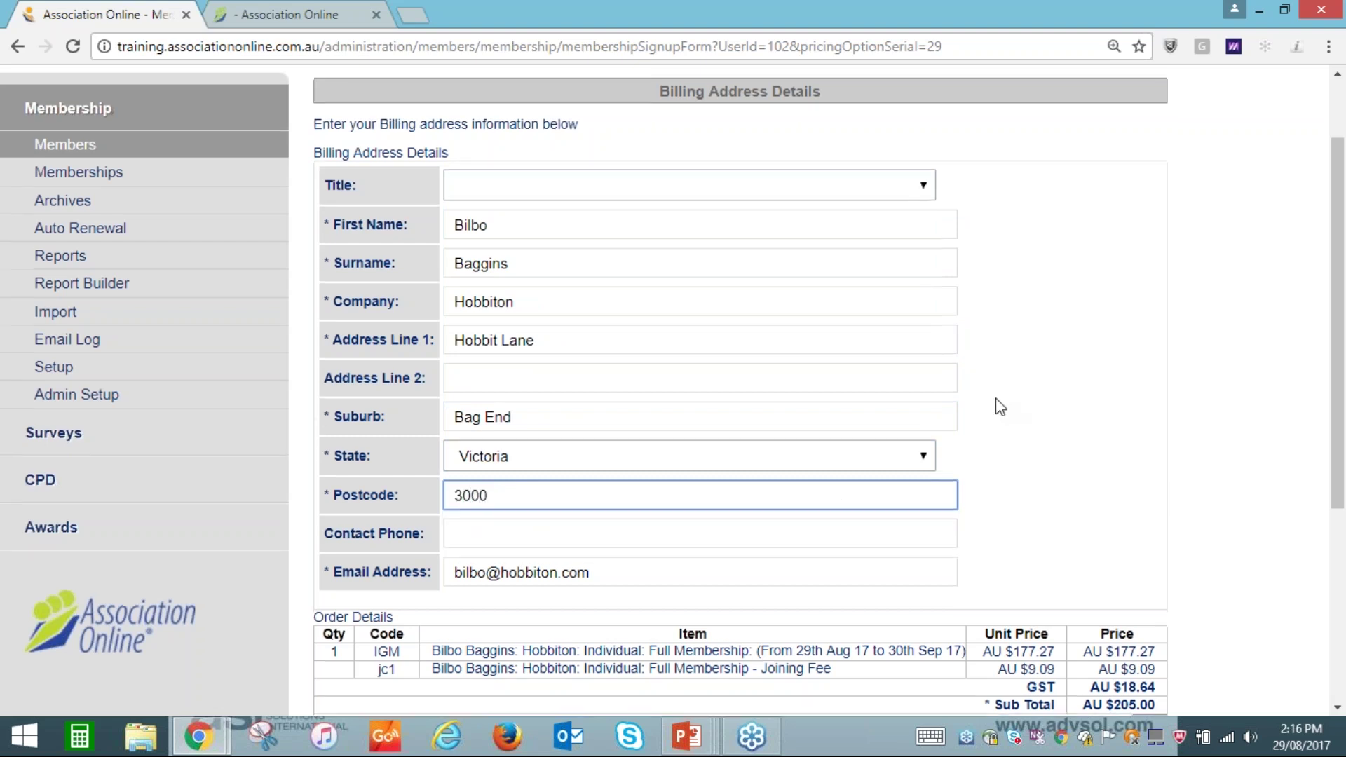
scroll(995, 398, "down", 5)
left_click(390, 490)
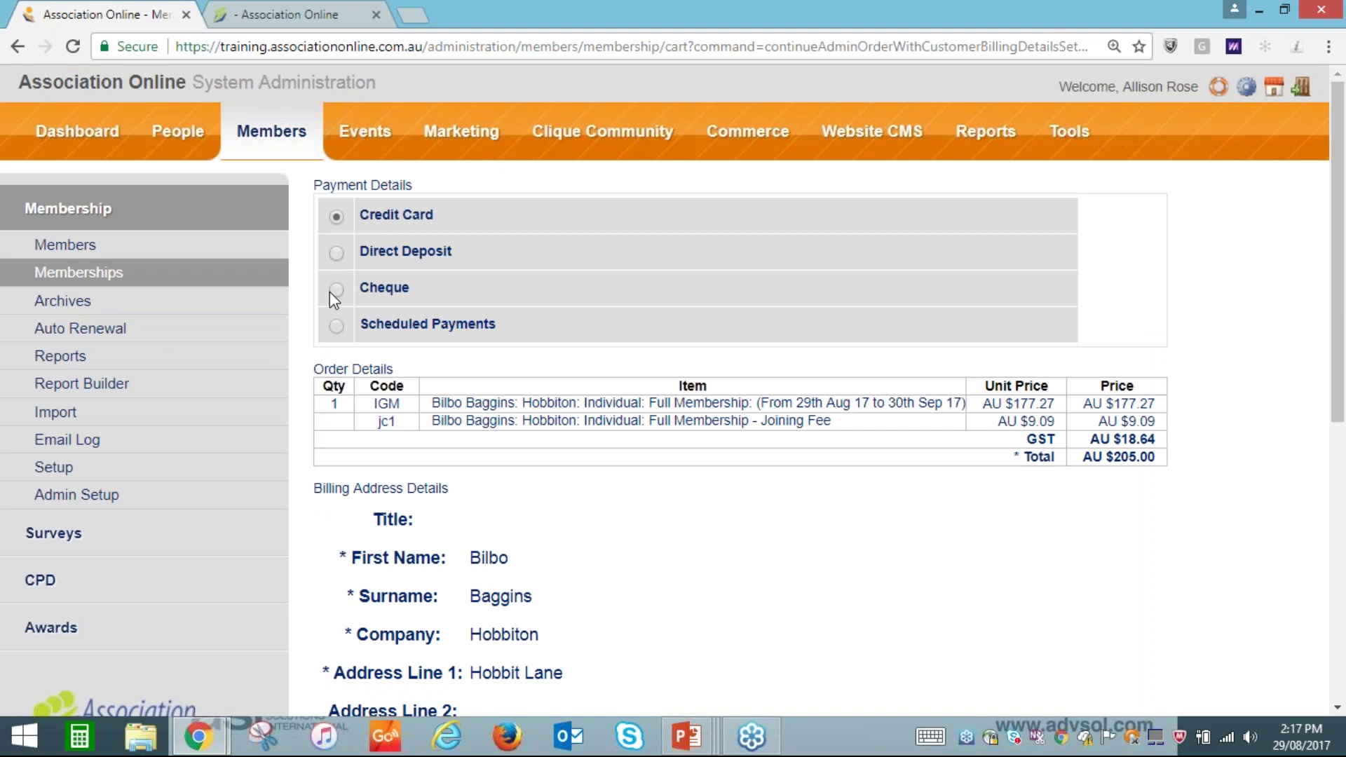
Submit the membership order from the payment details page and return to the Members list.
scroll(547, 393, "down", 5)
left_click(442, 448)
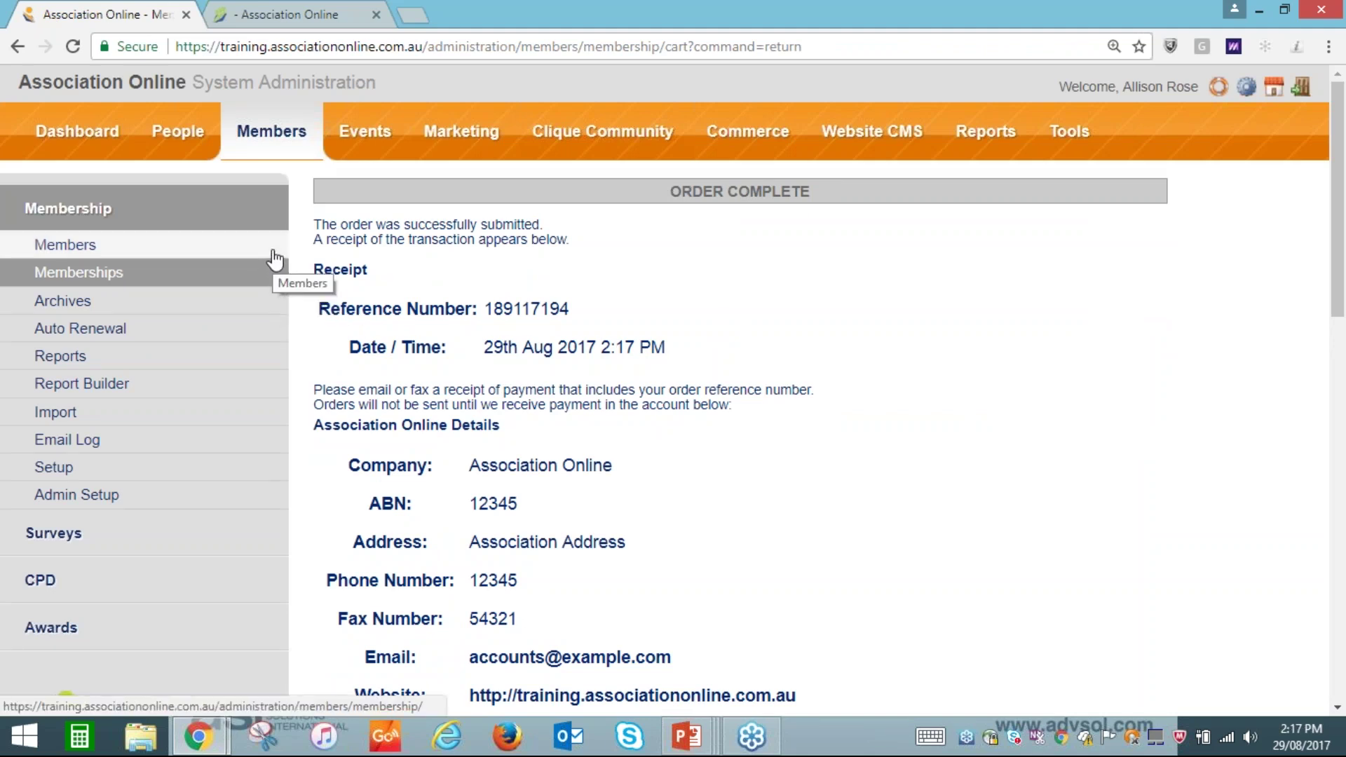
left_click(275, 250)
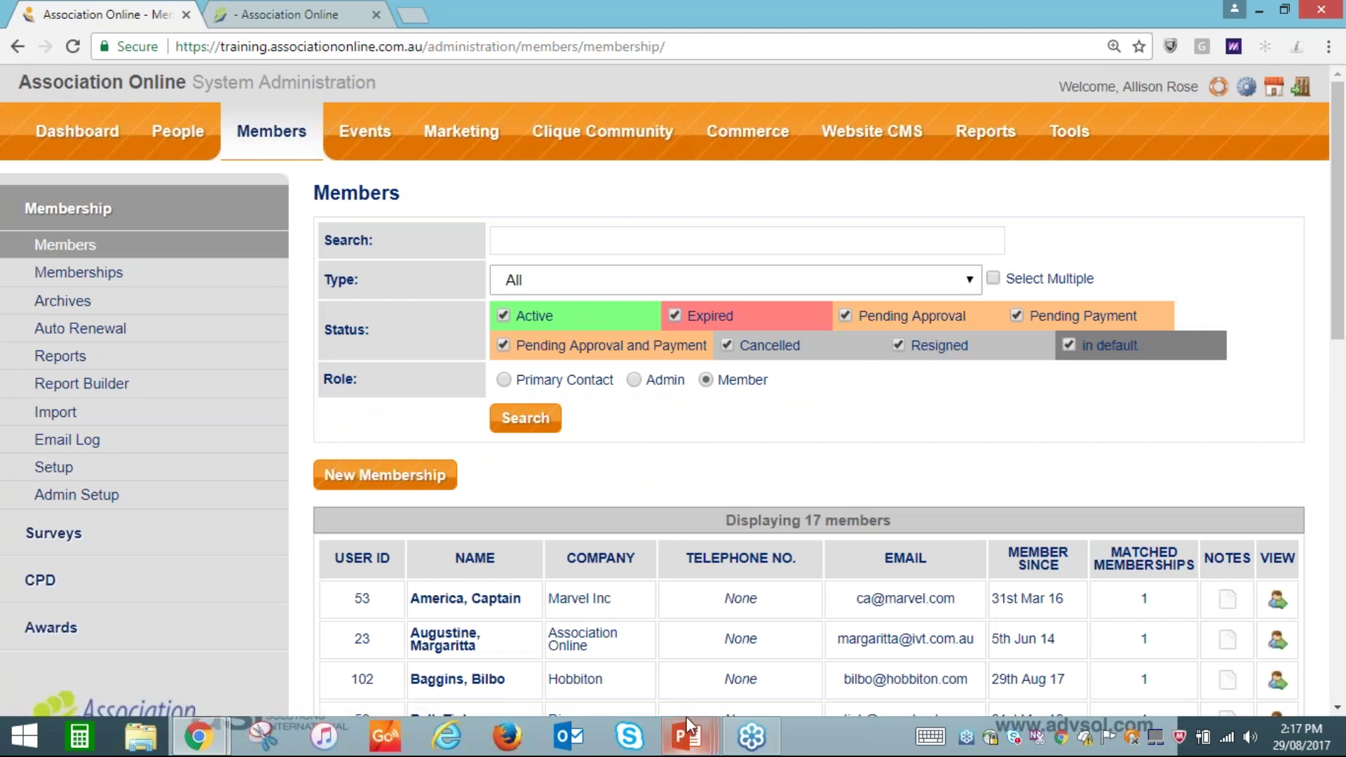
Switch to the PowerPoint slide show and advance past the Manual Sign Up slide.
key("alt+Tab")
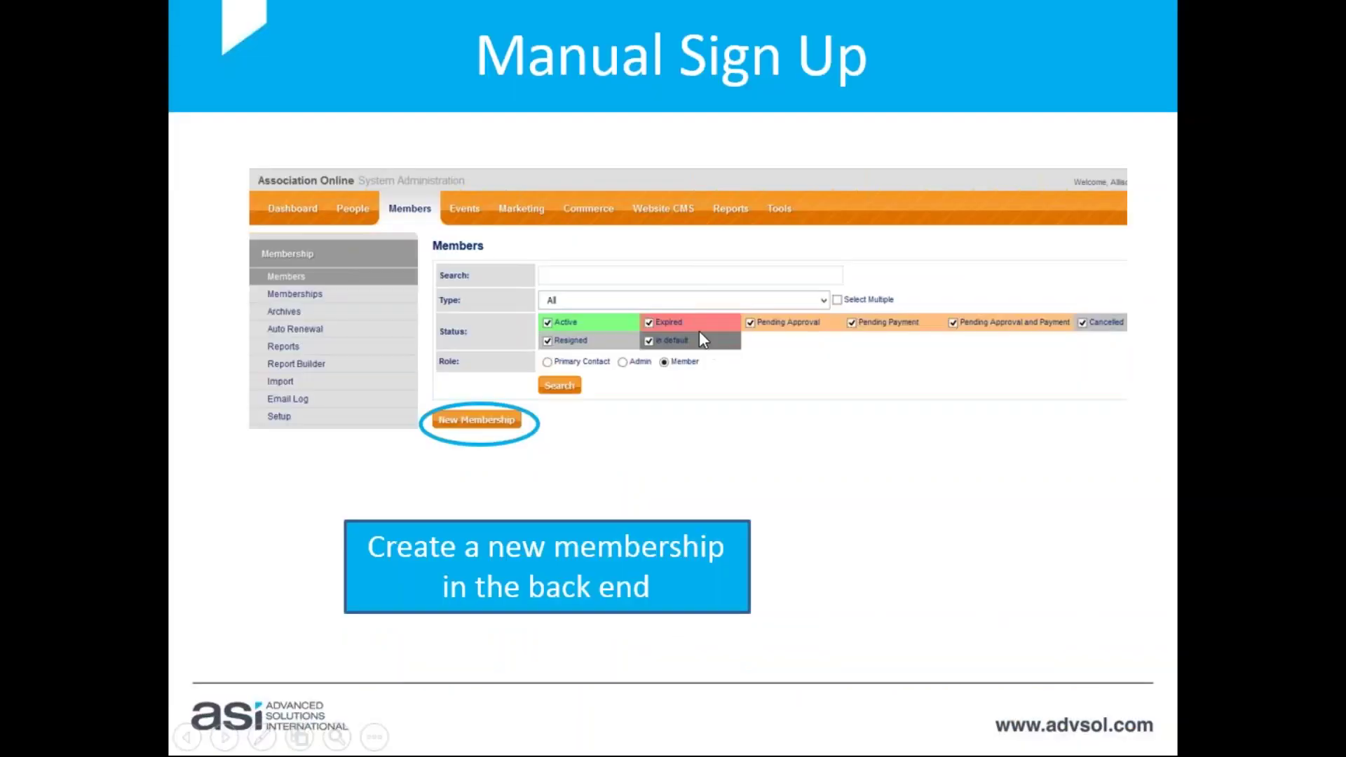
key("Right")
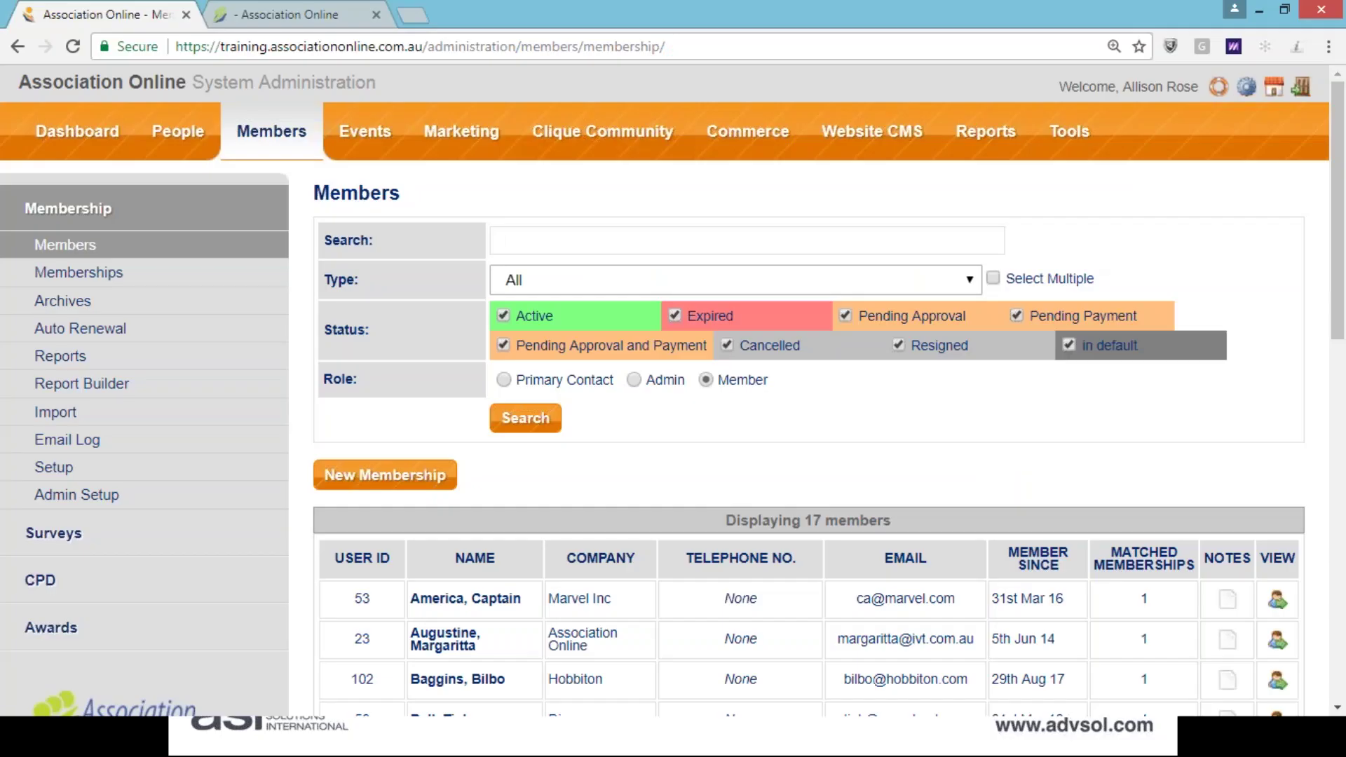
Open the Full Membership type's settings in the browser and examine its new membership status options, including the offline payment status.
left_click(87, 474)
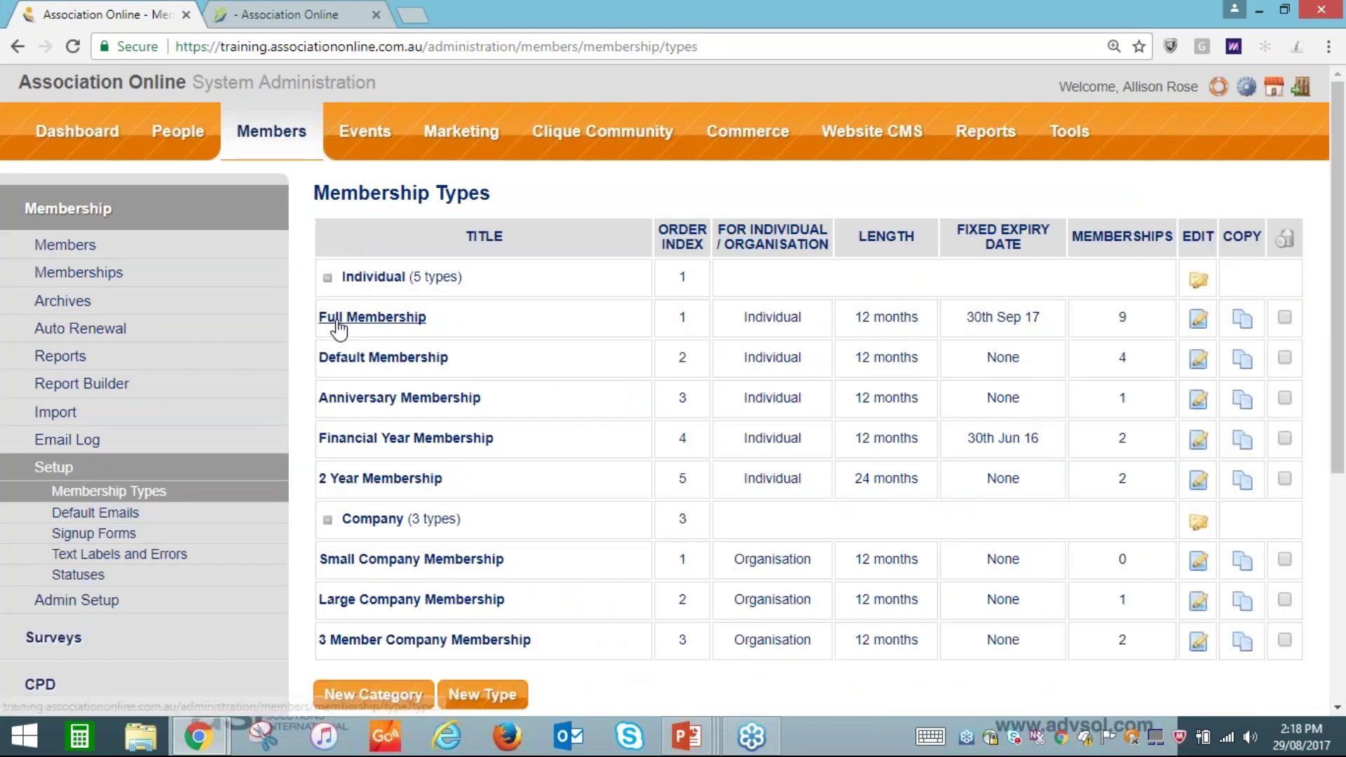
left_click(357, 322)
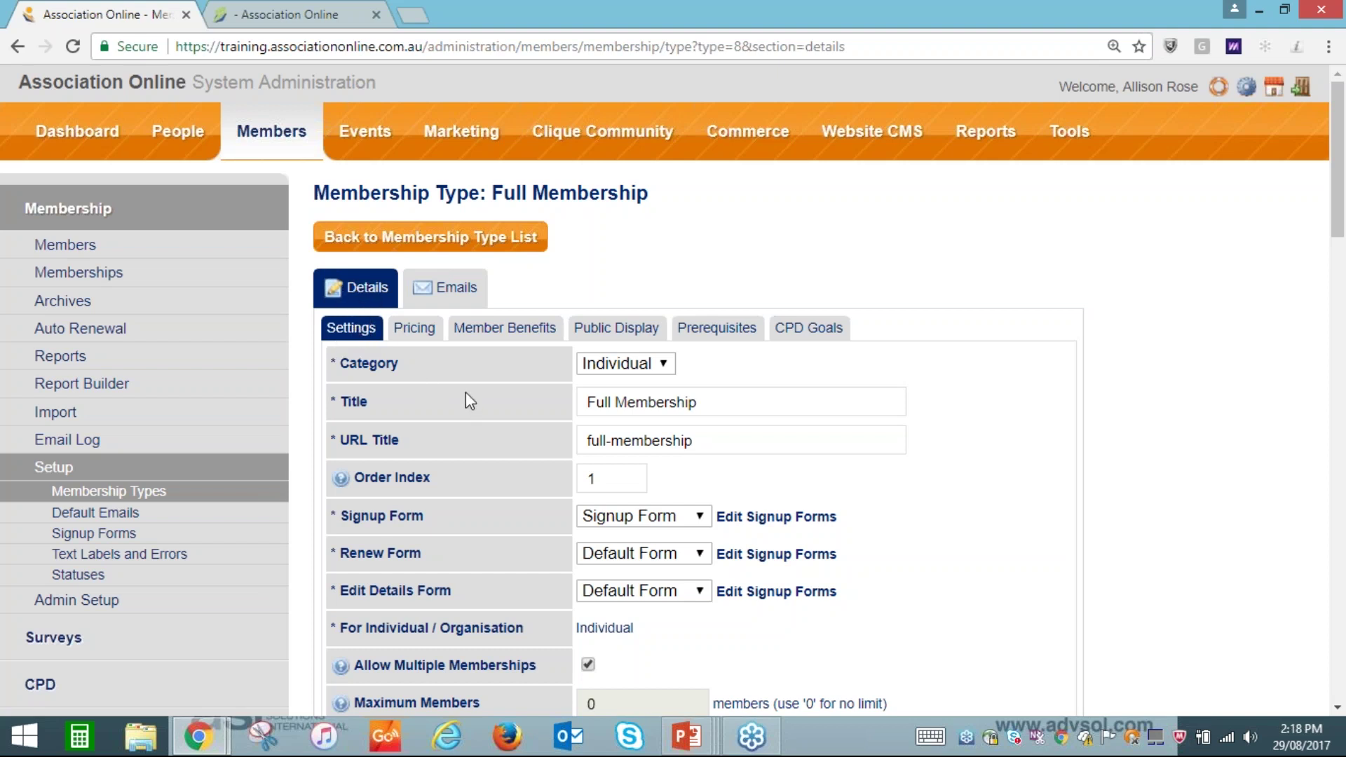
scroll(463, 390, "down", 10)
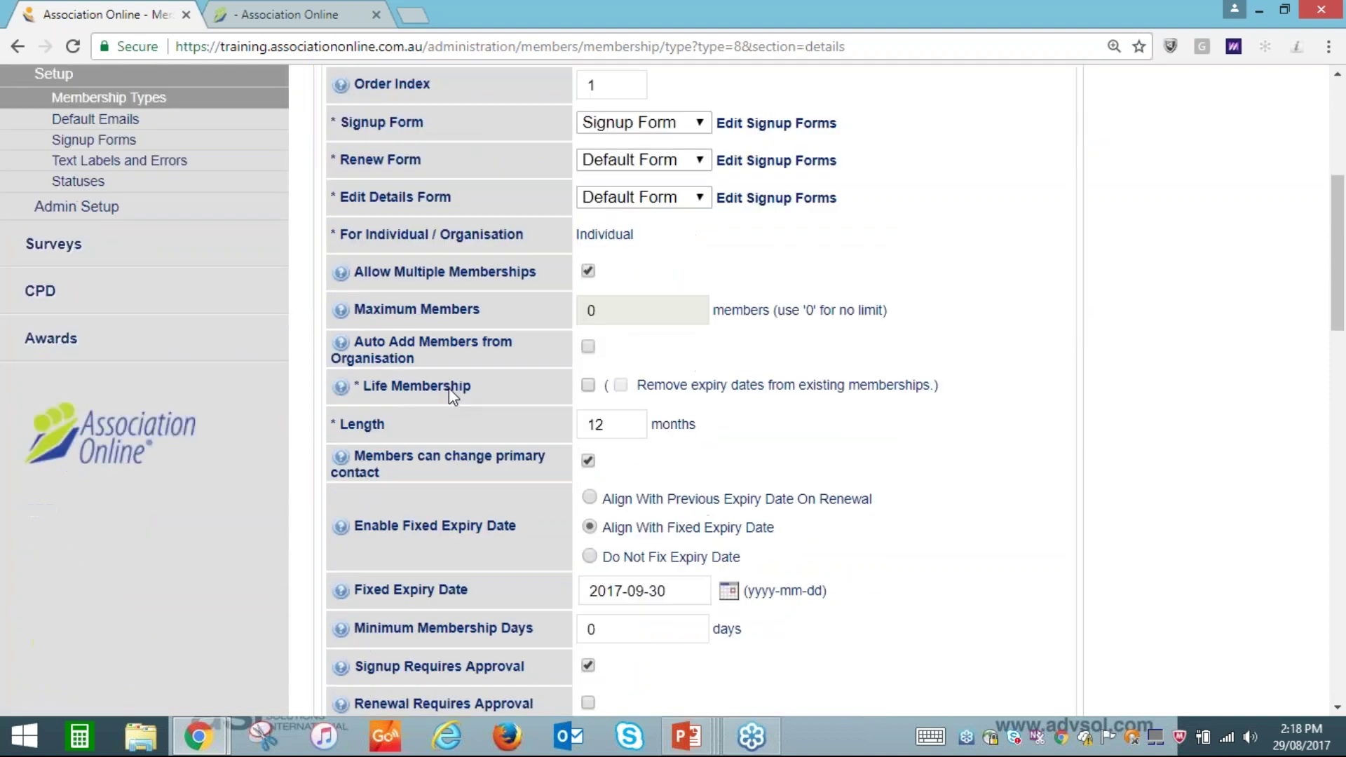
scroll(449, 389, "down", 4)
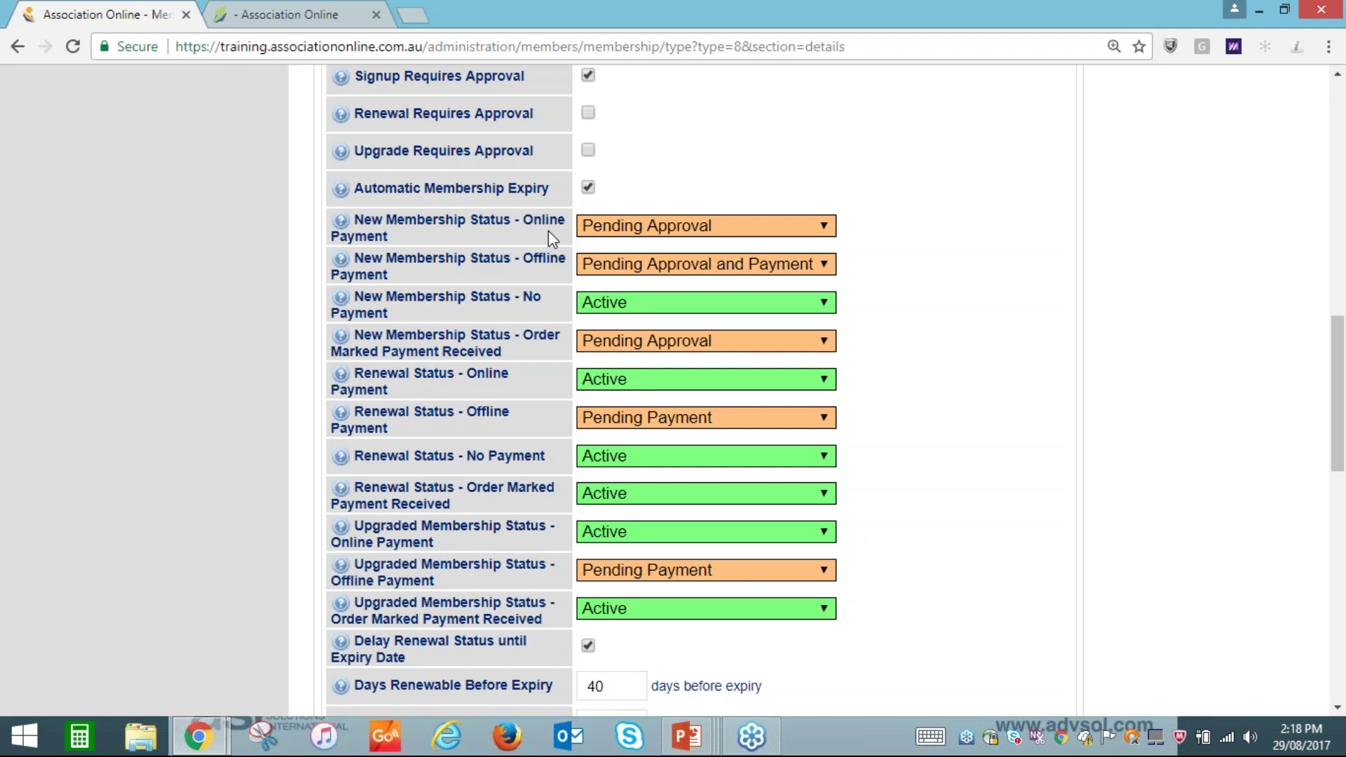
key("ctrl")
left_click(633, 264)
left_click(632, 264)
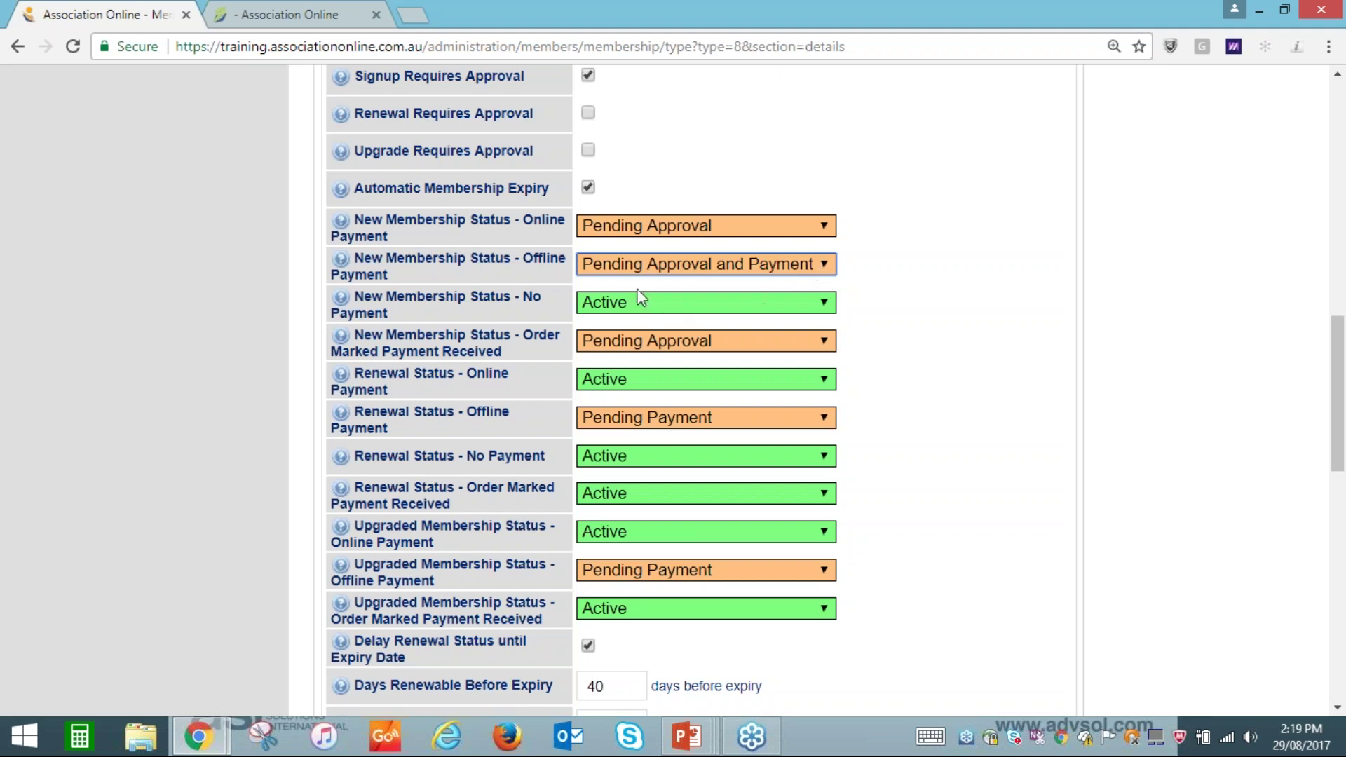
Open the Memberships list for the Full Membership - Default type and examine the statuses of the two newest memberships.
left_click(569, 308)
scroll(573, 308, "up", 13)
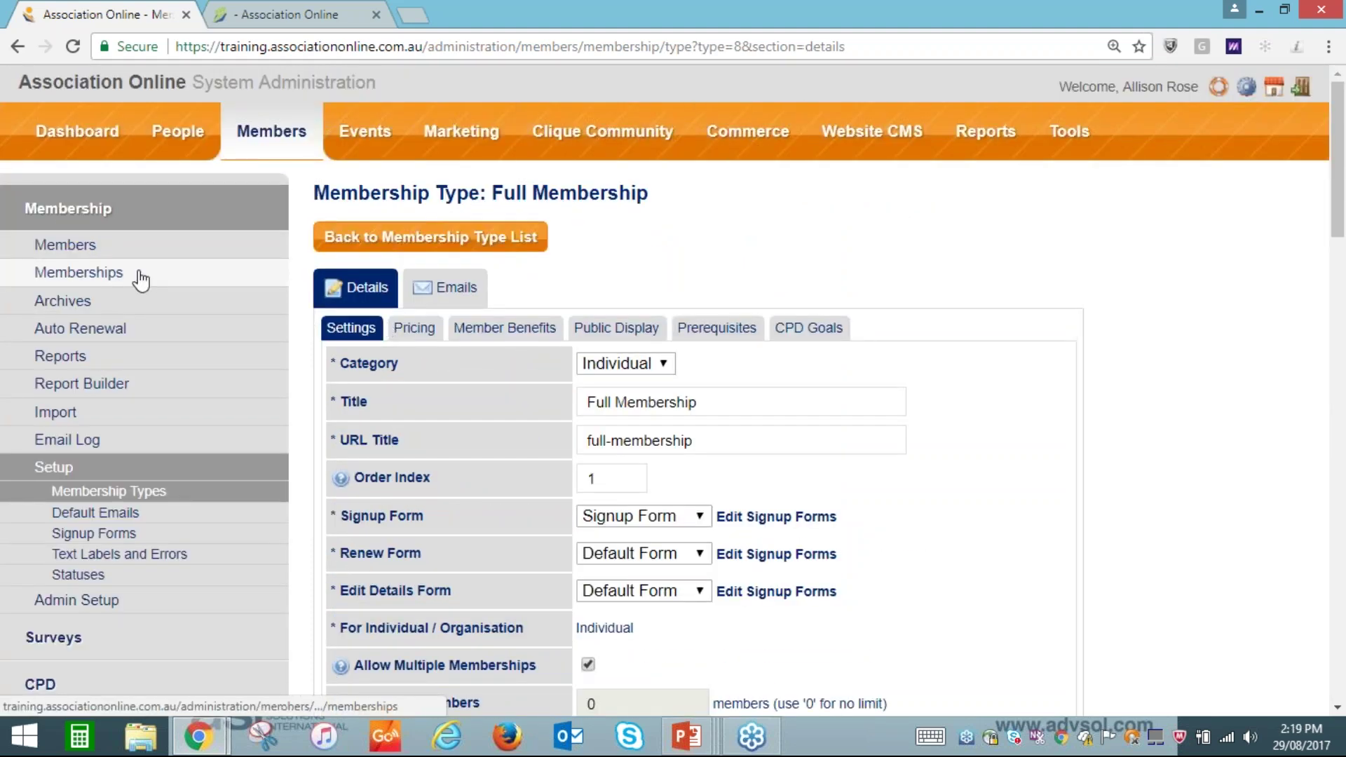
left_click(185, 273)
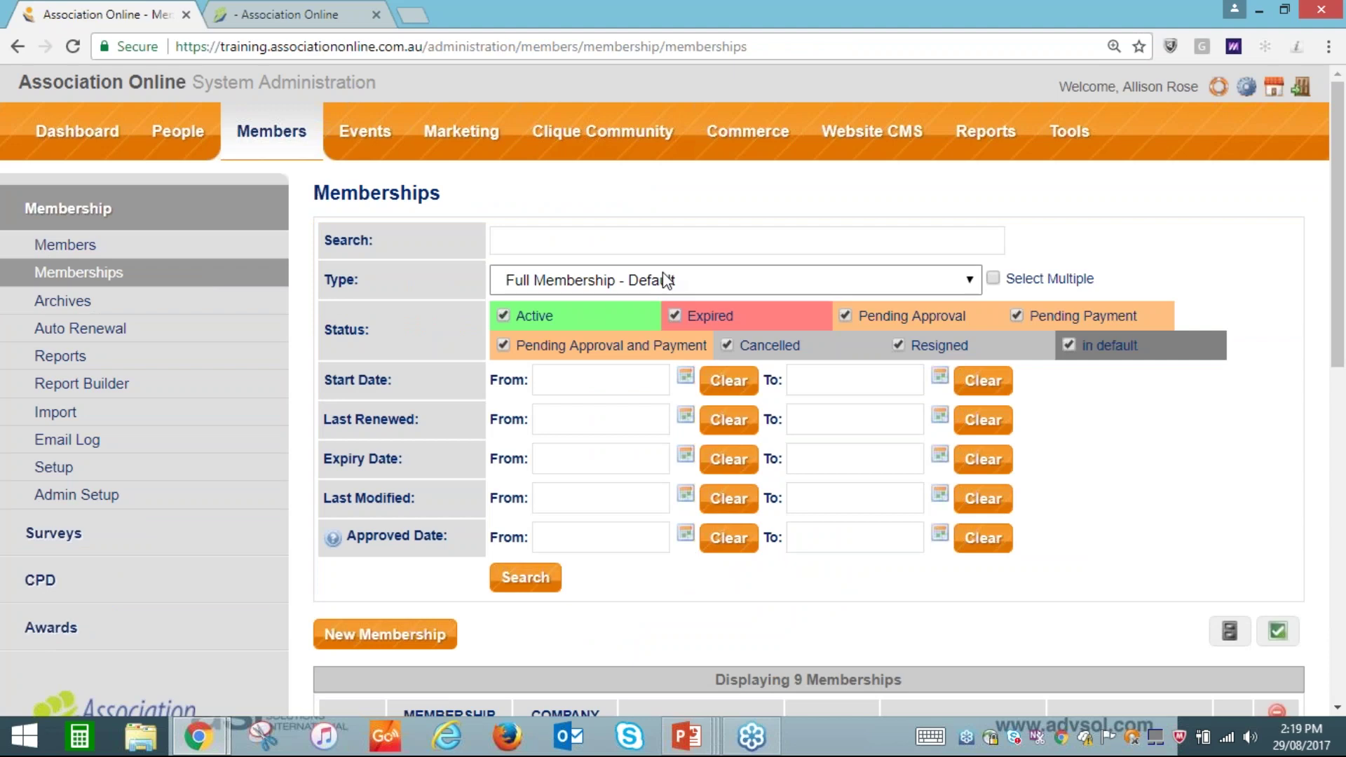
scroll(666, 279, "down", 2)
left_click(604, 184)
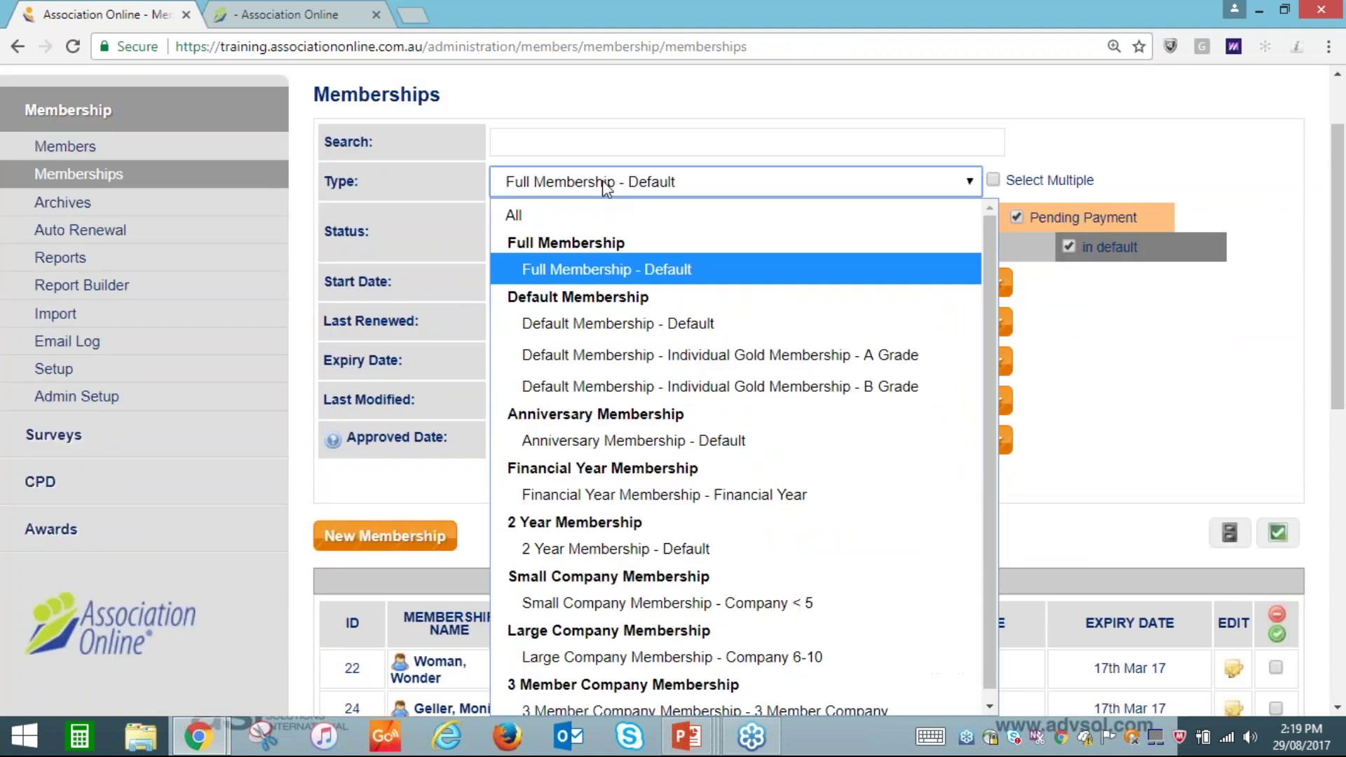
left_click(580, 270)
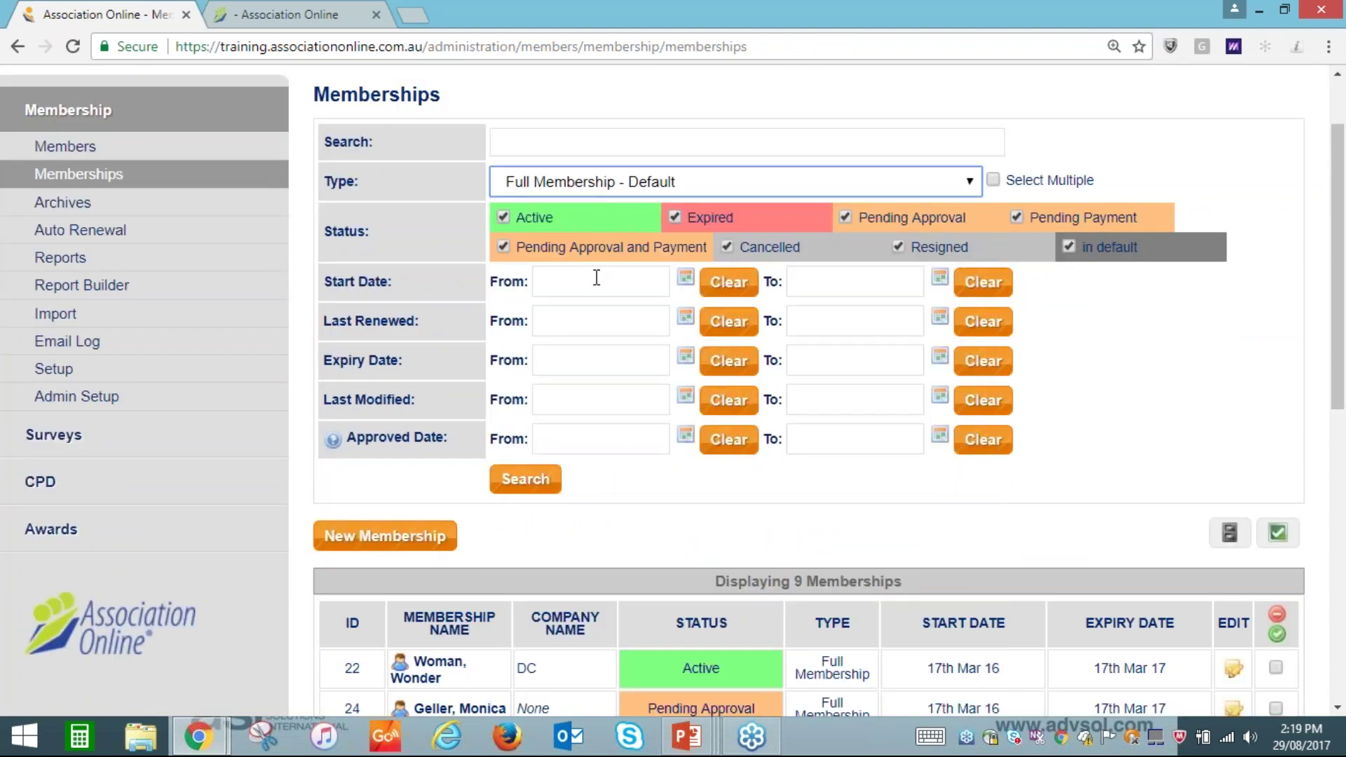
scroll(596, 276, "down", 4)
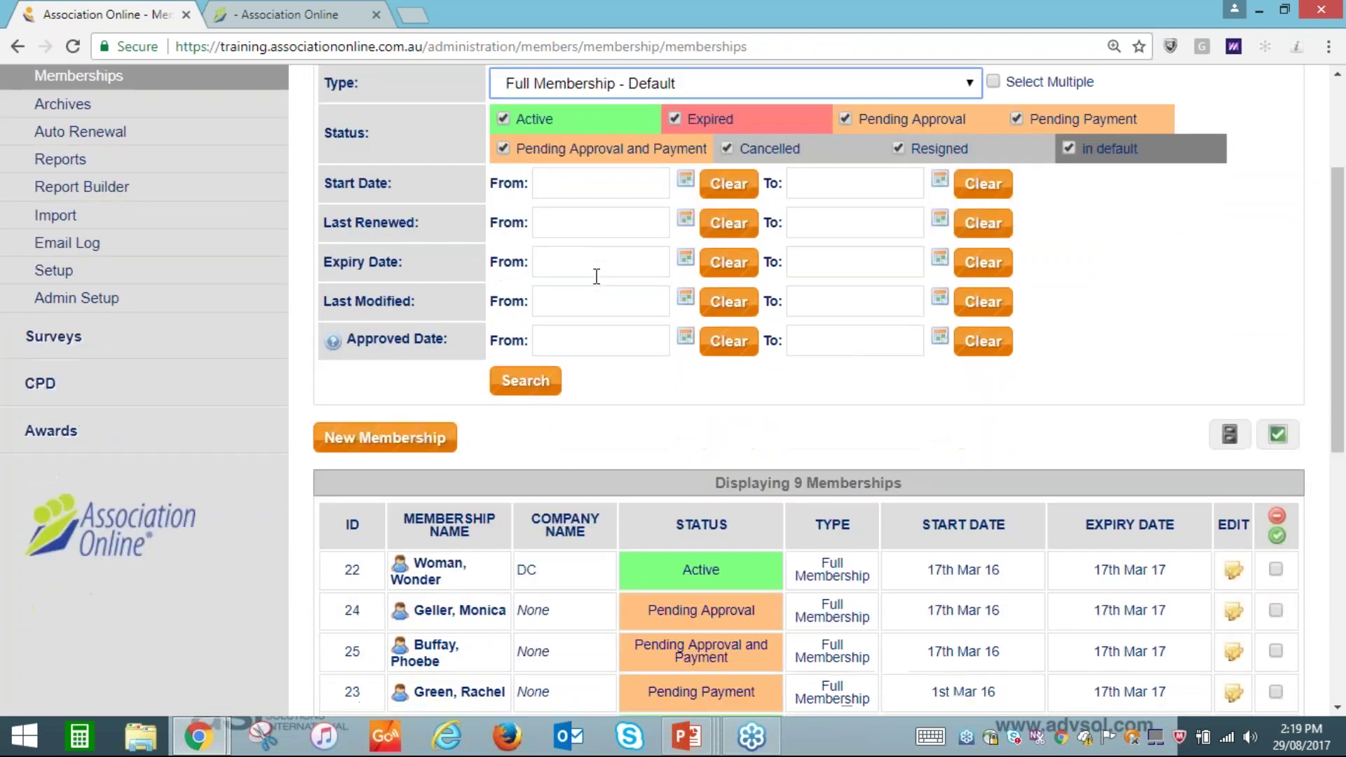
scroll(607, 370, "down", 1)
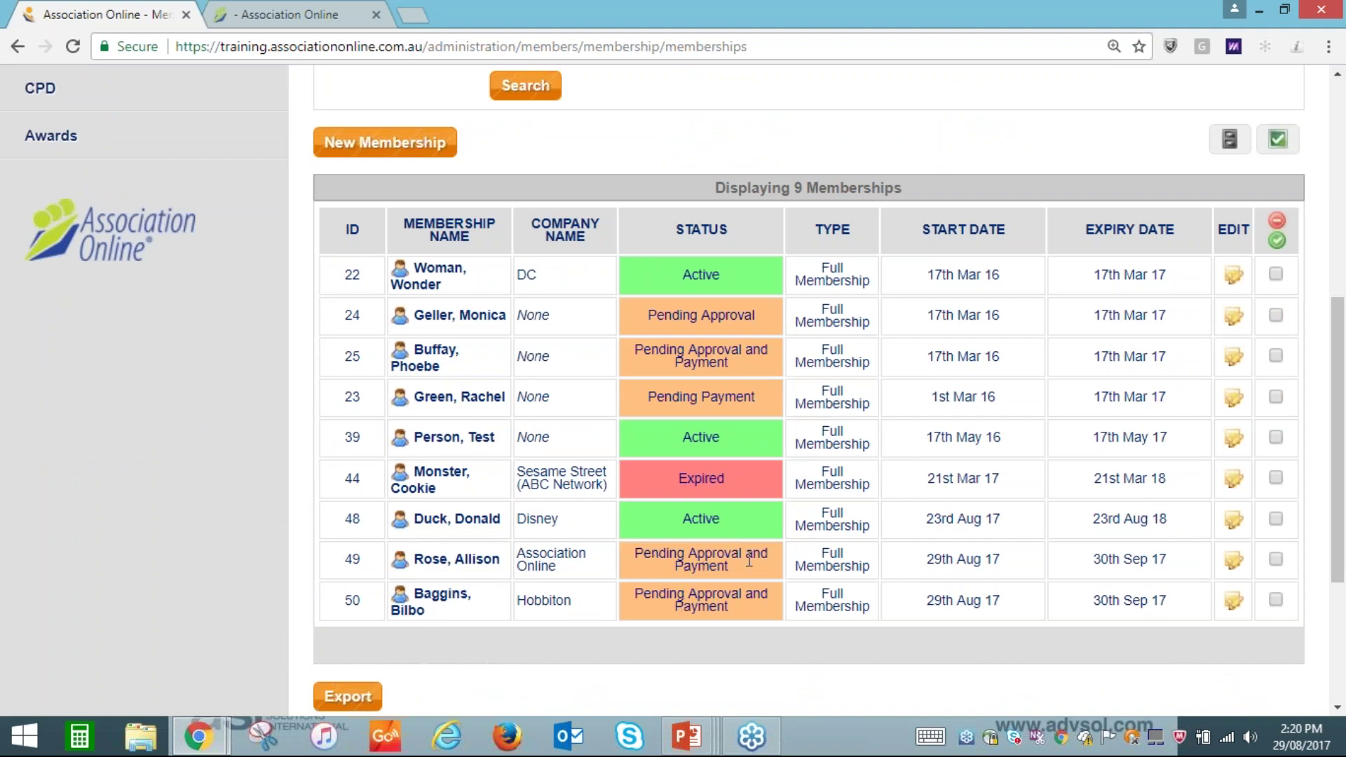
left_click_drag(748, 561, 769, 576)
left_click_drag(666, 594, 731, 608)
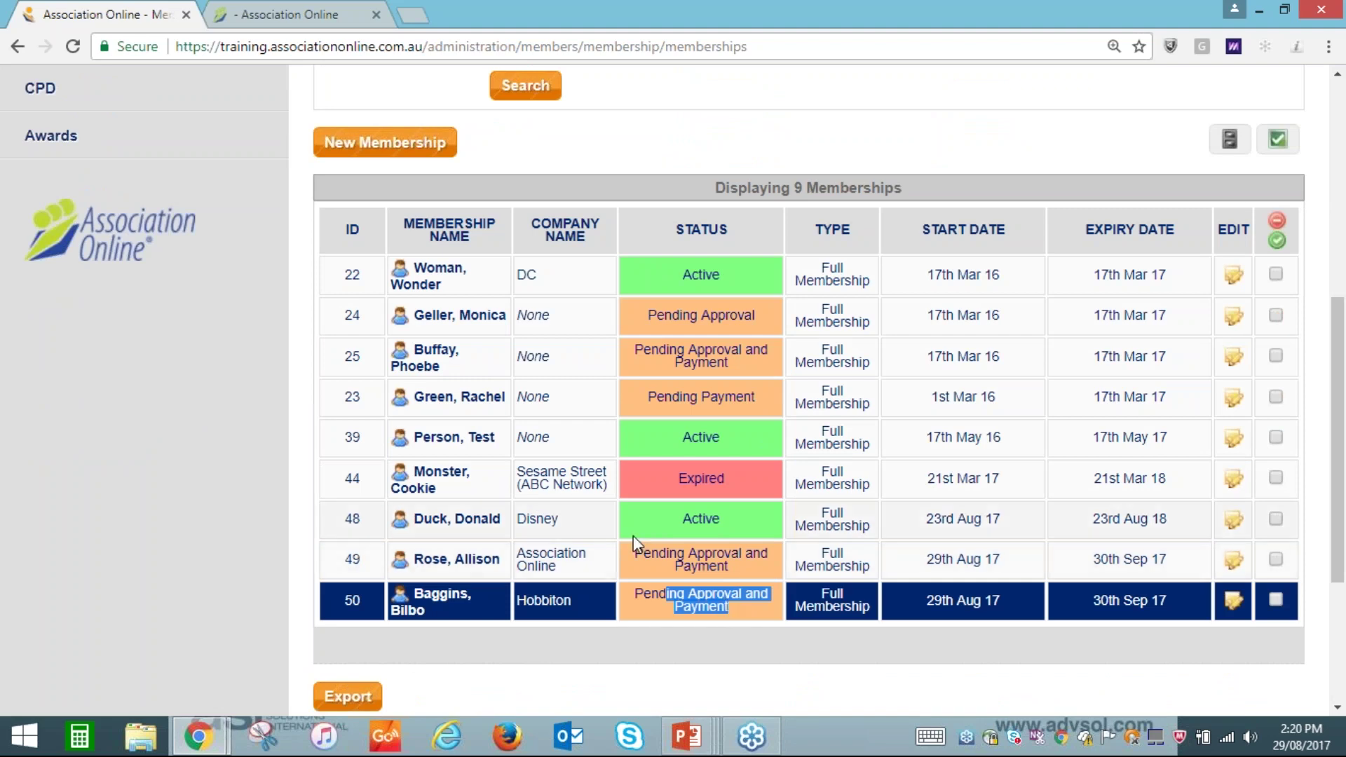
Open the Commerce order list in a separate browser tab and bring the order origins and totals into view.
scroll(730, 134, "up", 7)
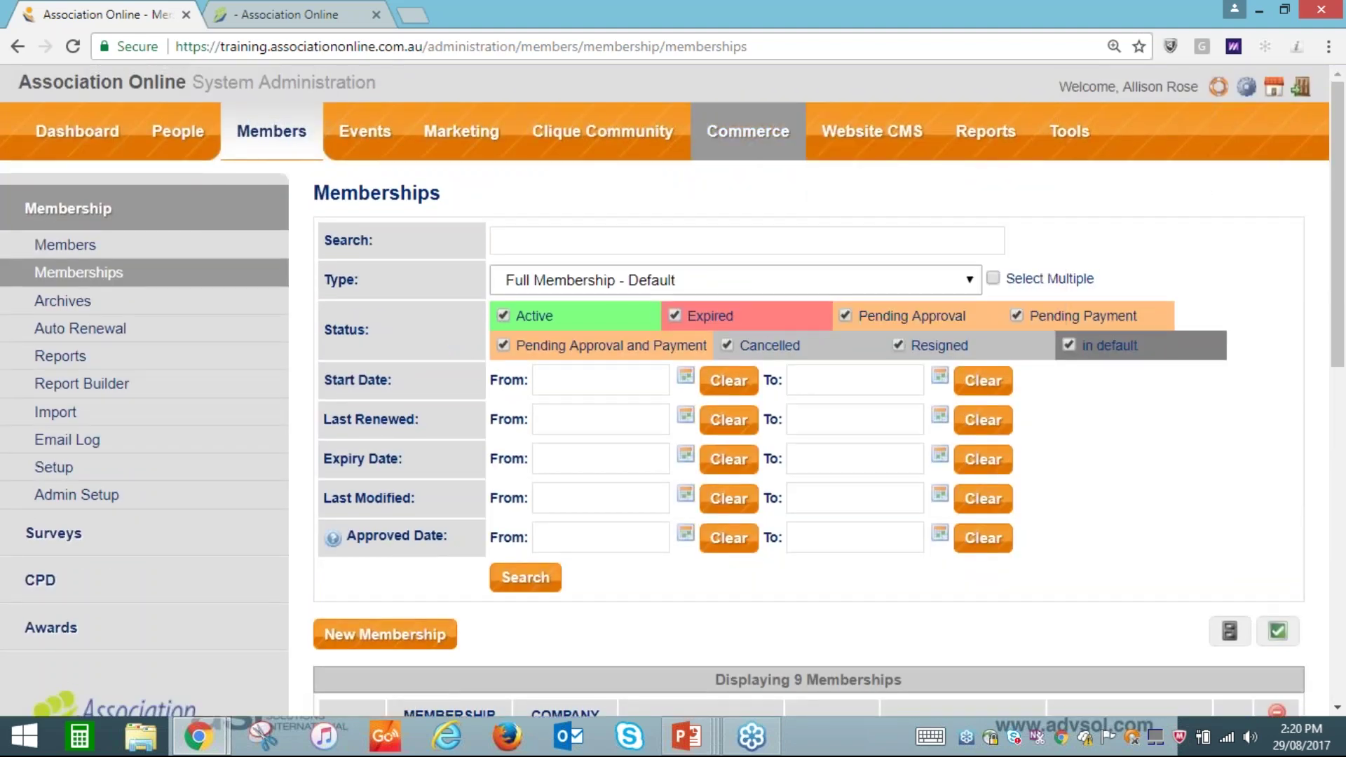
middle_click(747, 131)
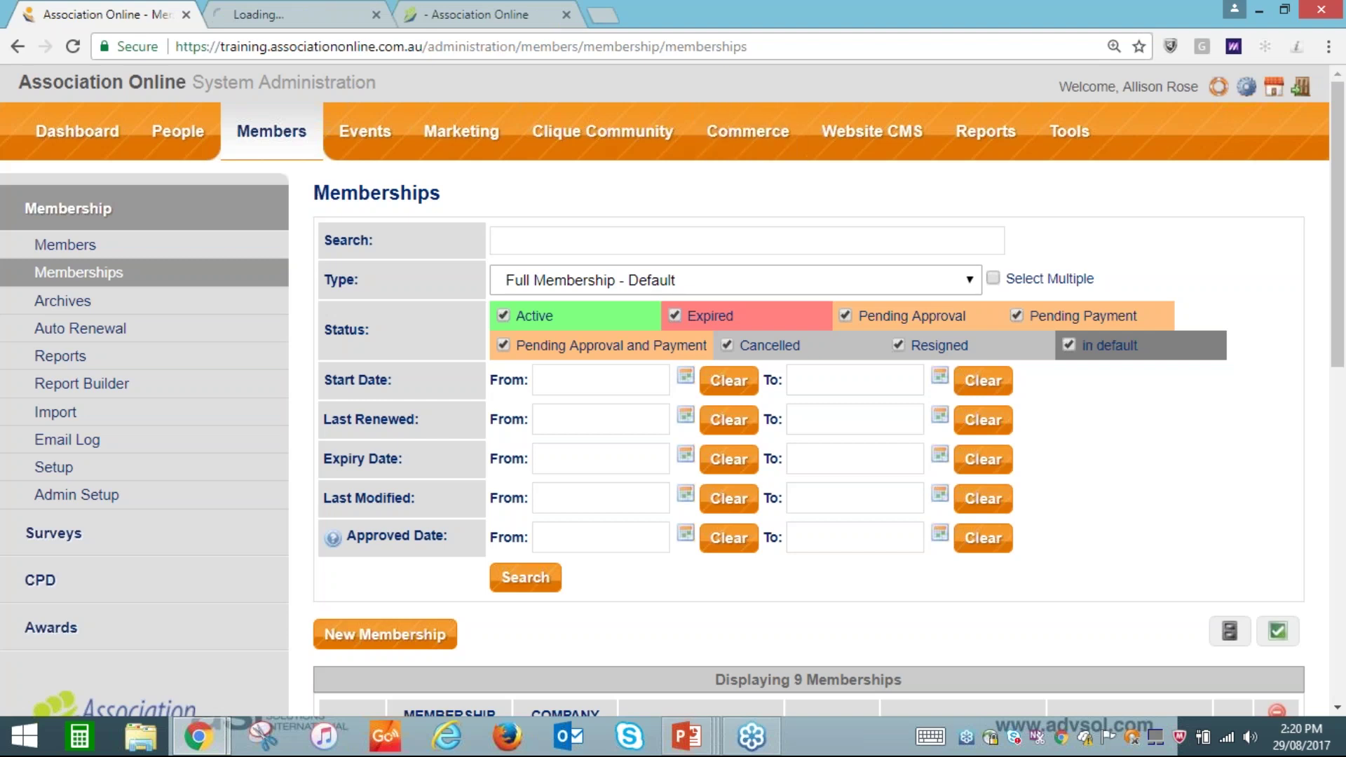
left_click(288, 15)
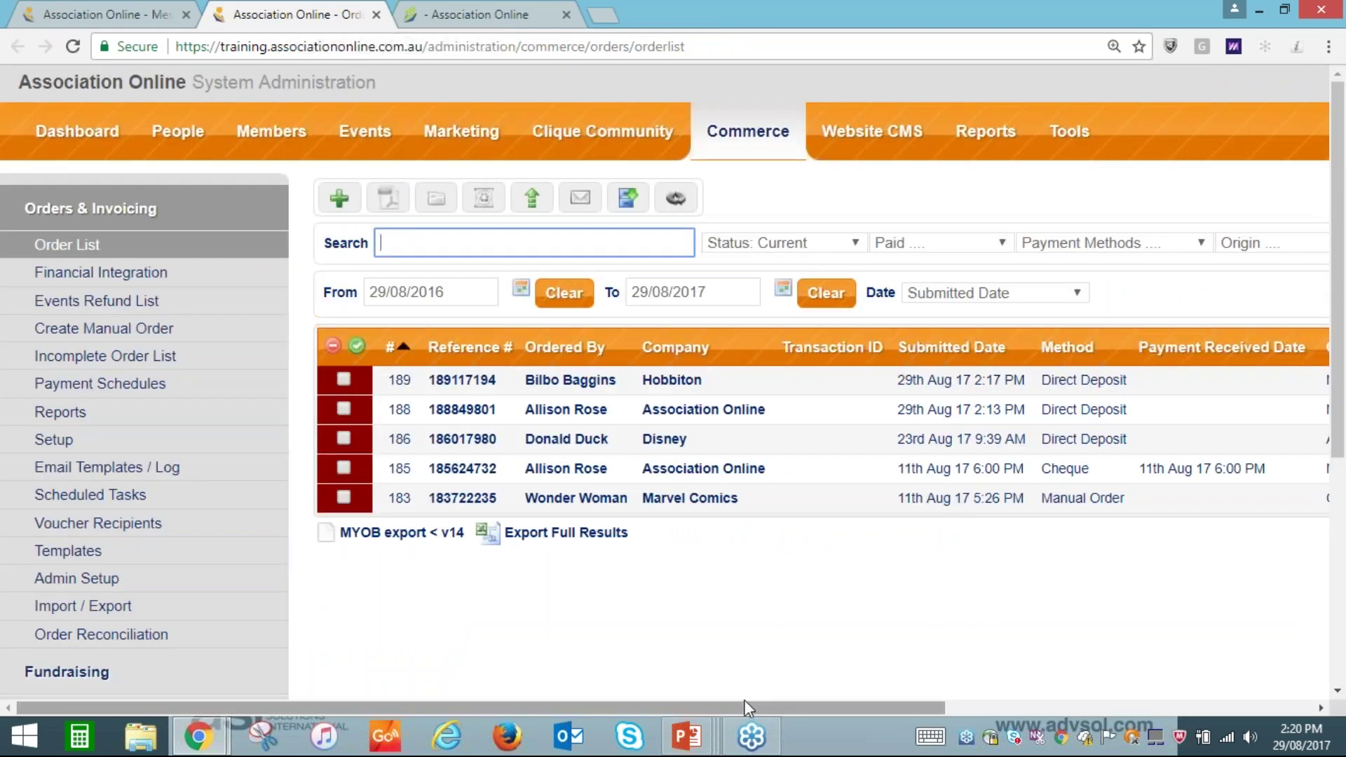
left_click_drag(746, 700, 937, 715)
Select the two newest Direct Deposit membership orders and set them as Payment received without sending emails.
left_click(140, 412)
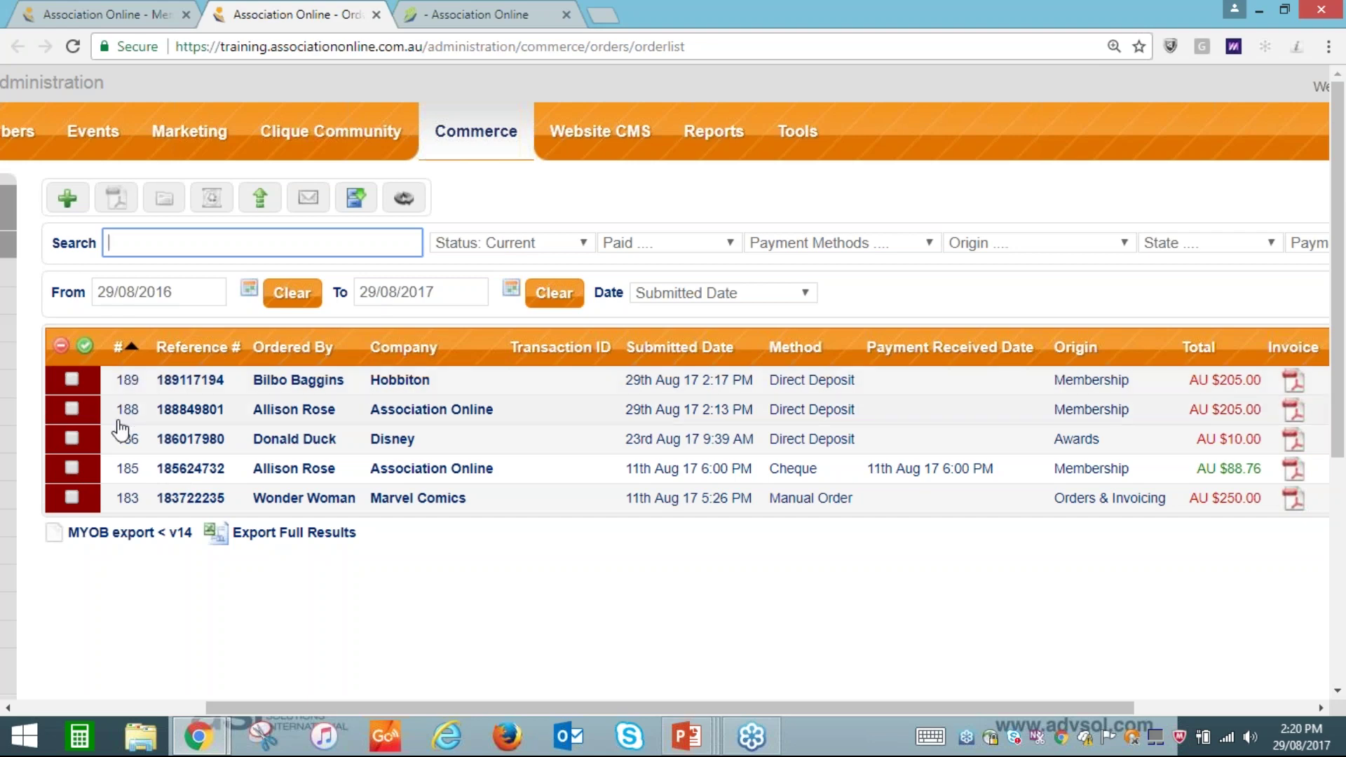
left_click(71, 410)
left_click(73, 378)
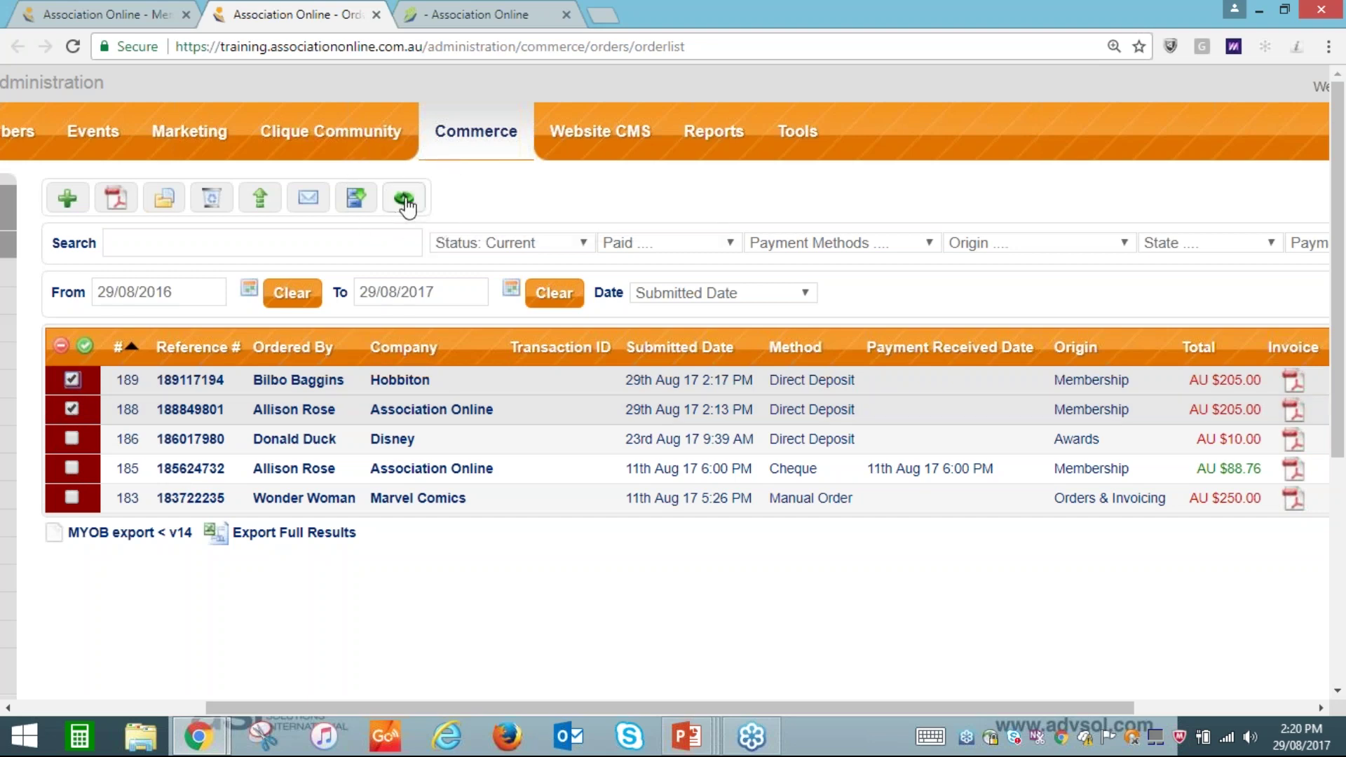
left_click(404, 201)
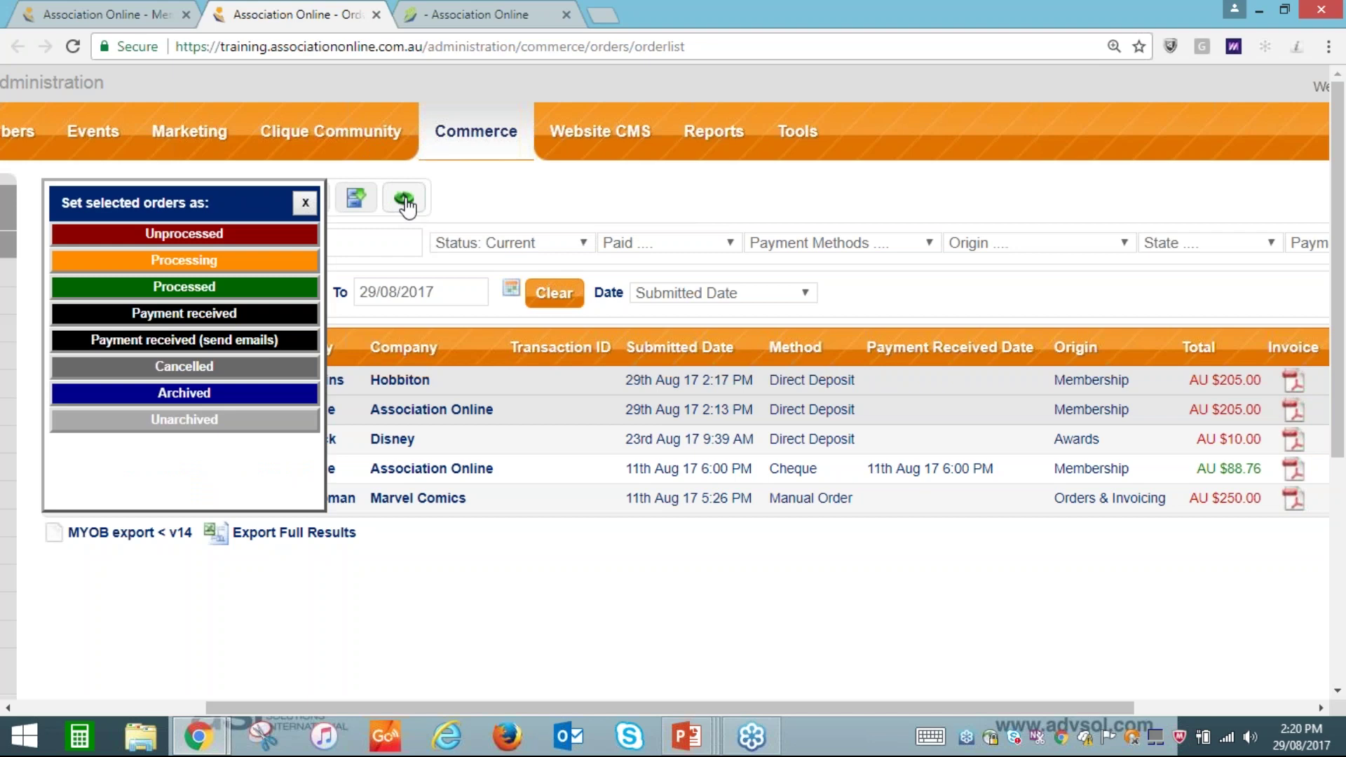
left_click(223, 313)
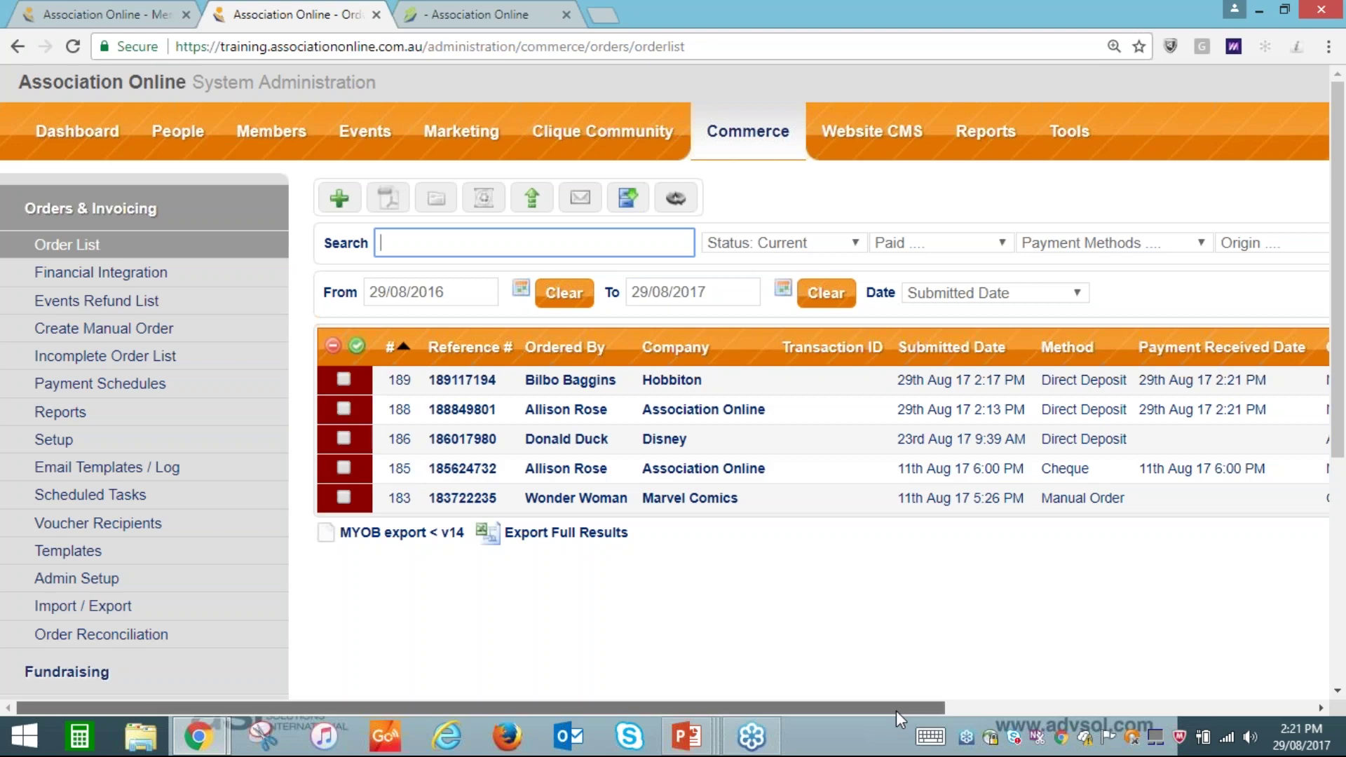
Check the paid orders' payment received dates and totals, and examine the two newest memberships' statuses in the Memberships list.
left_click_drag(896, 711, 1178, 707)
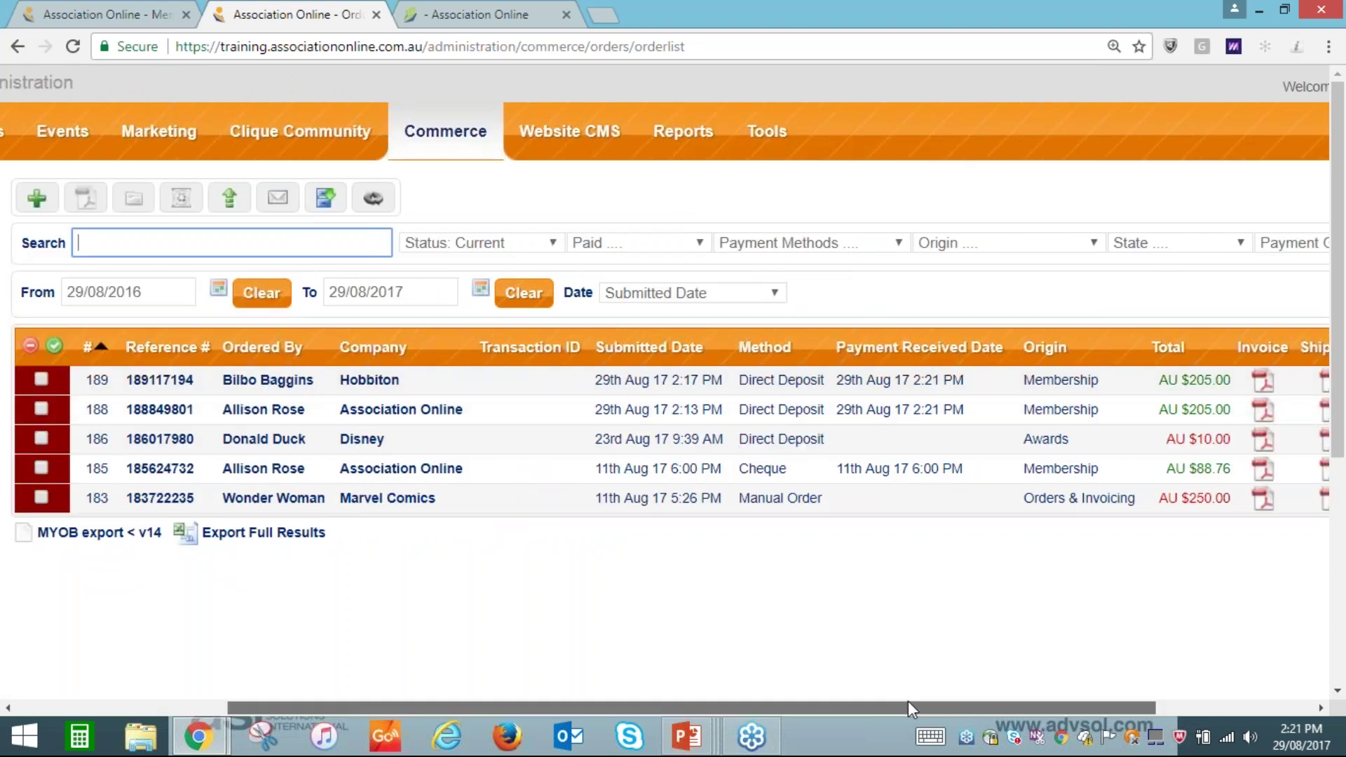
left_click_drag(907, 700, 696, 700)
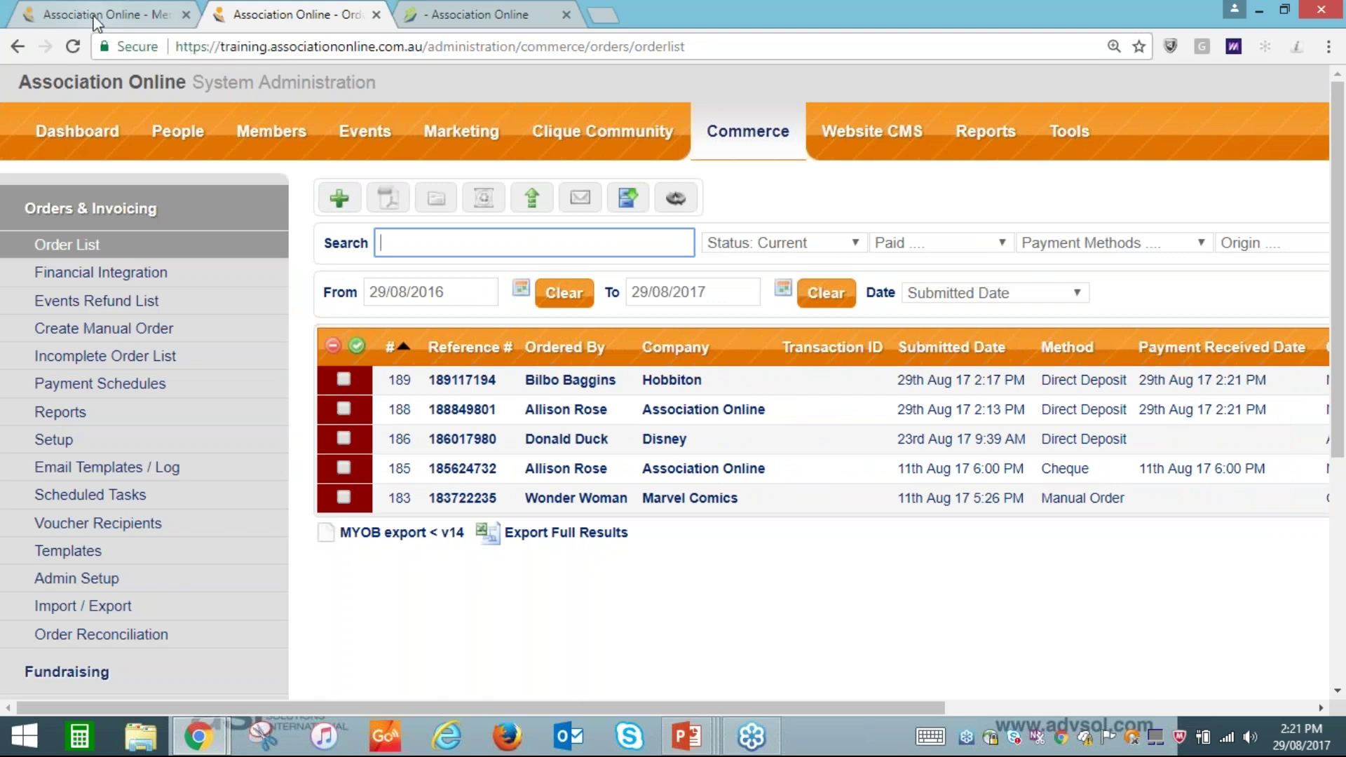
left_click(96, 17)
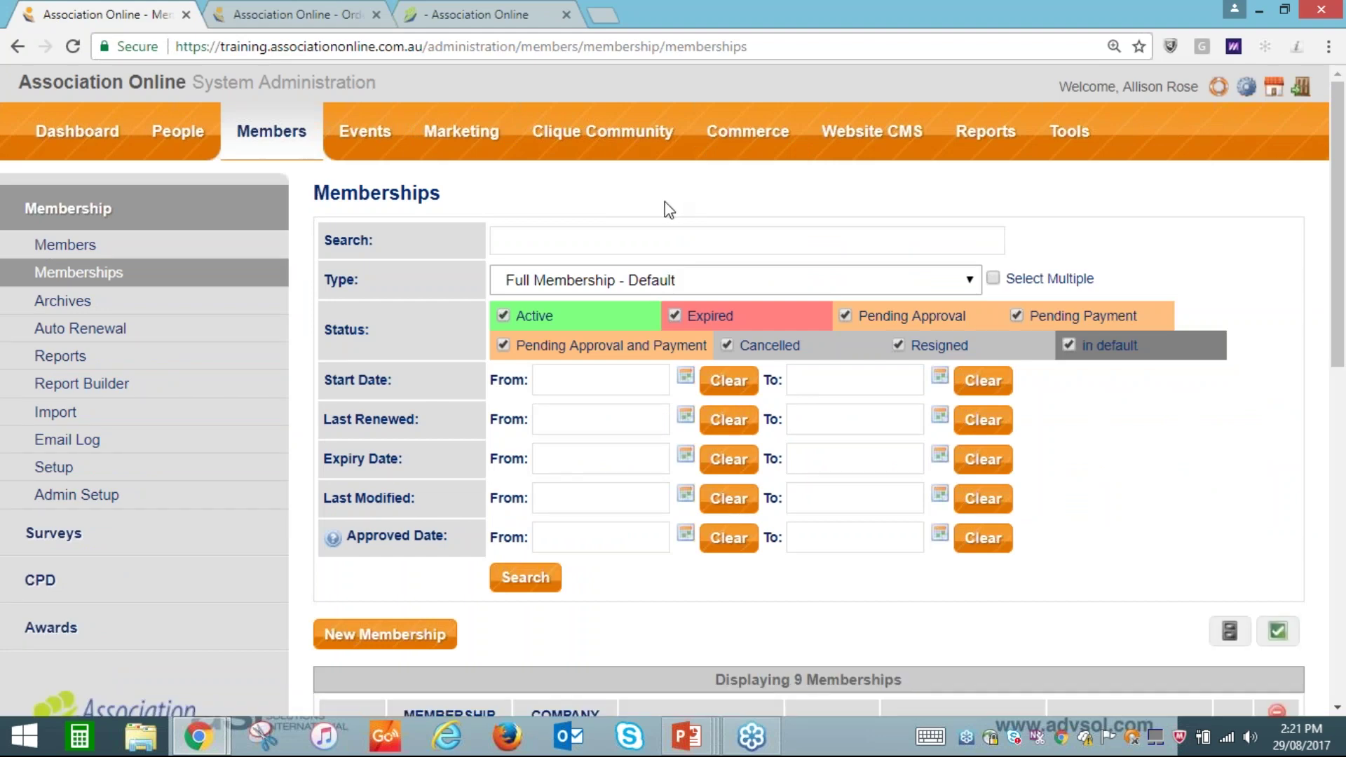
scroll(664, 200, "down", 8)
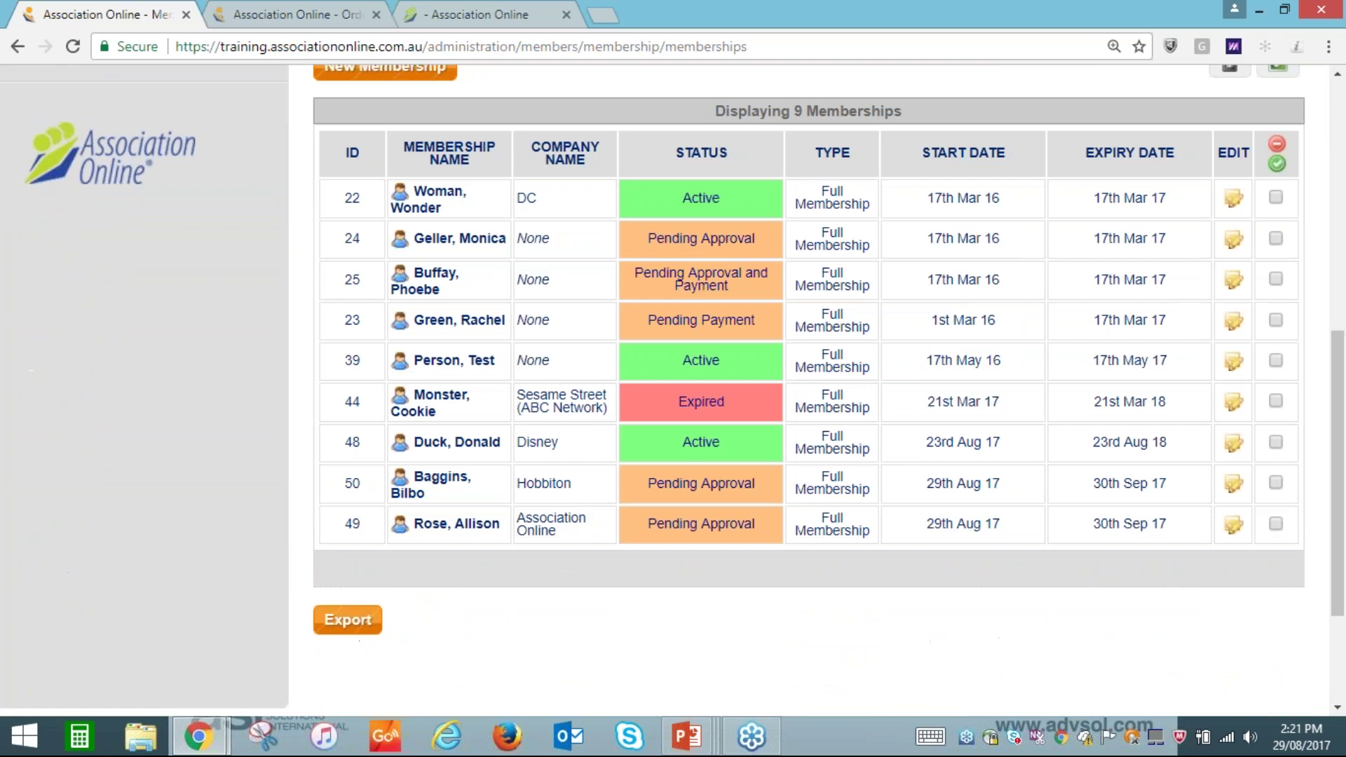
scroll(489, 510, "down", 1)
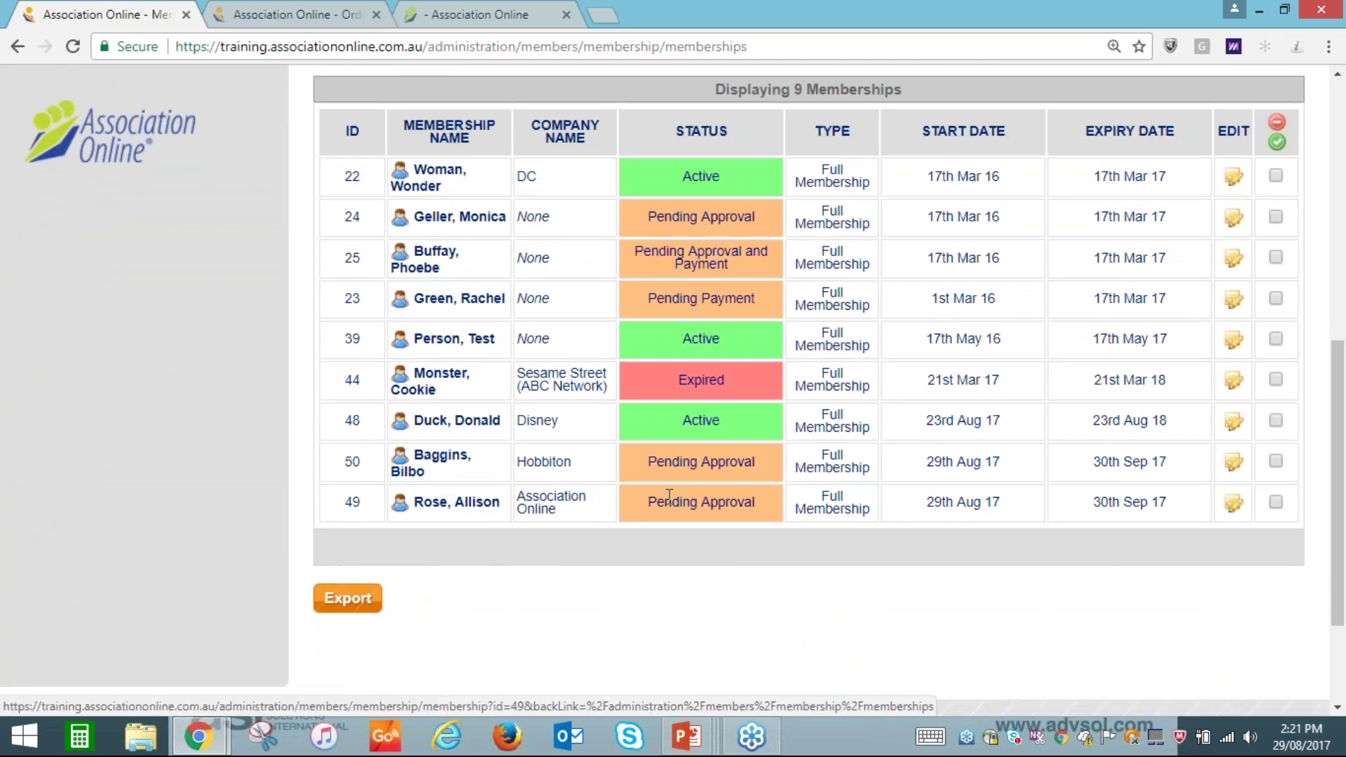
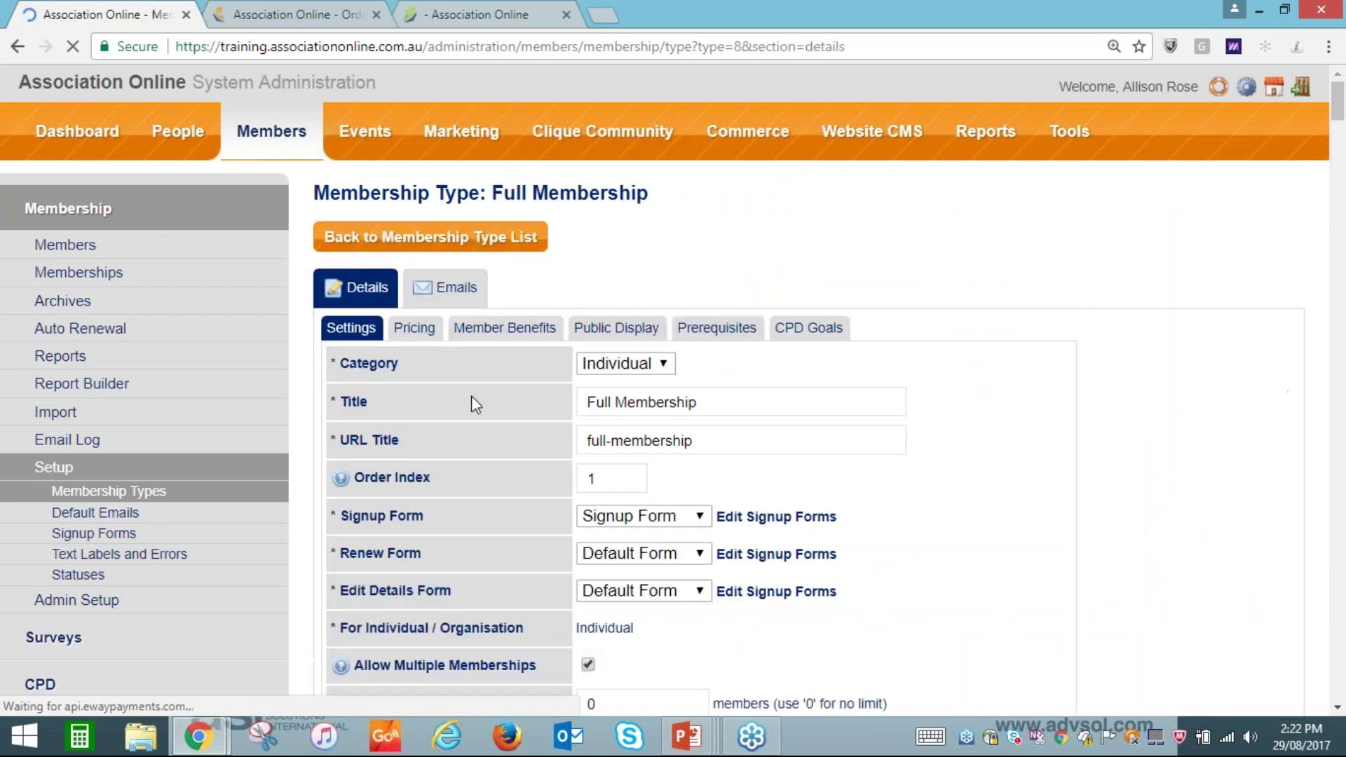
Review the signup, renewal and upgrade approval settings of the Full Membership type.
scroll(477, 429, "down", 10)
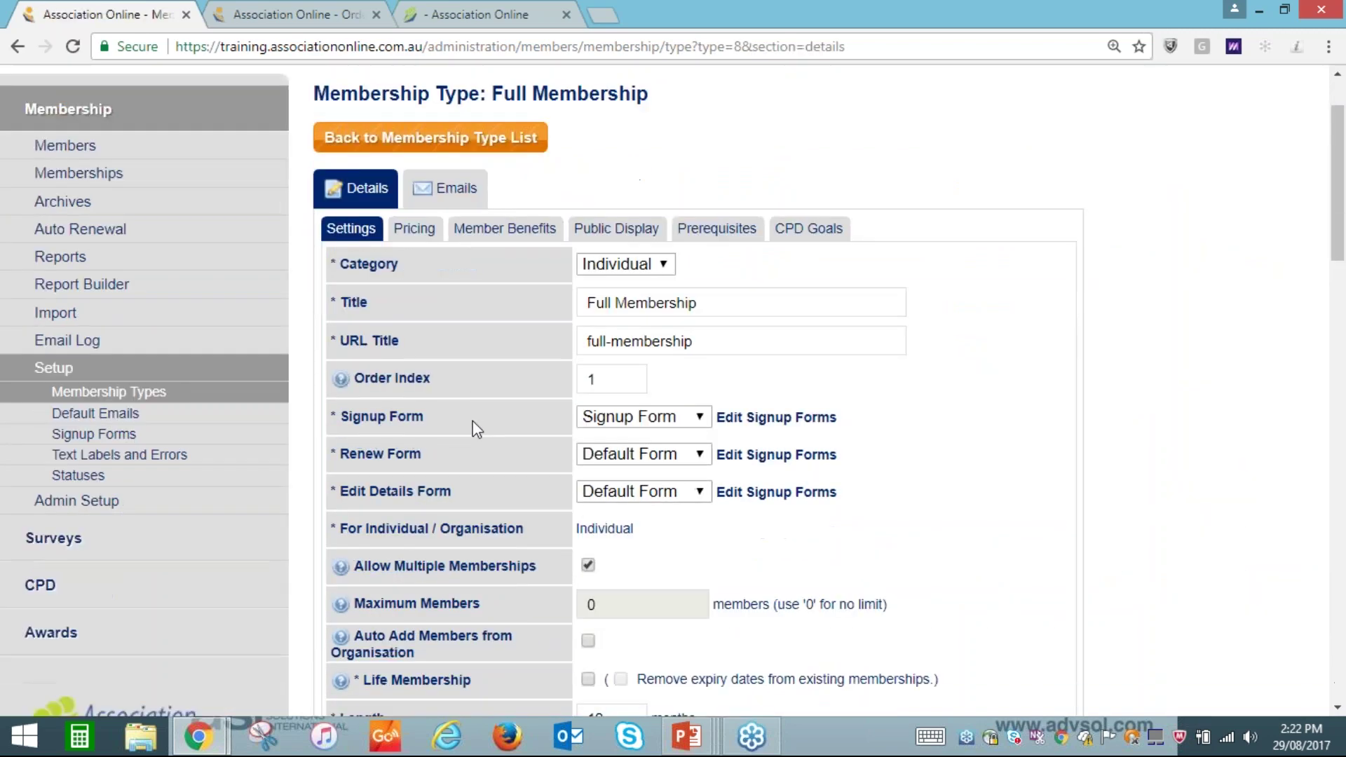
key("ctrl")
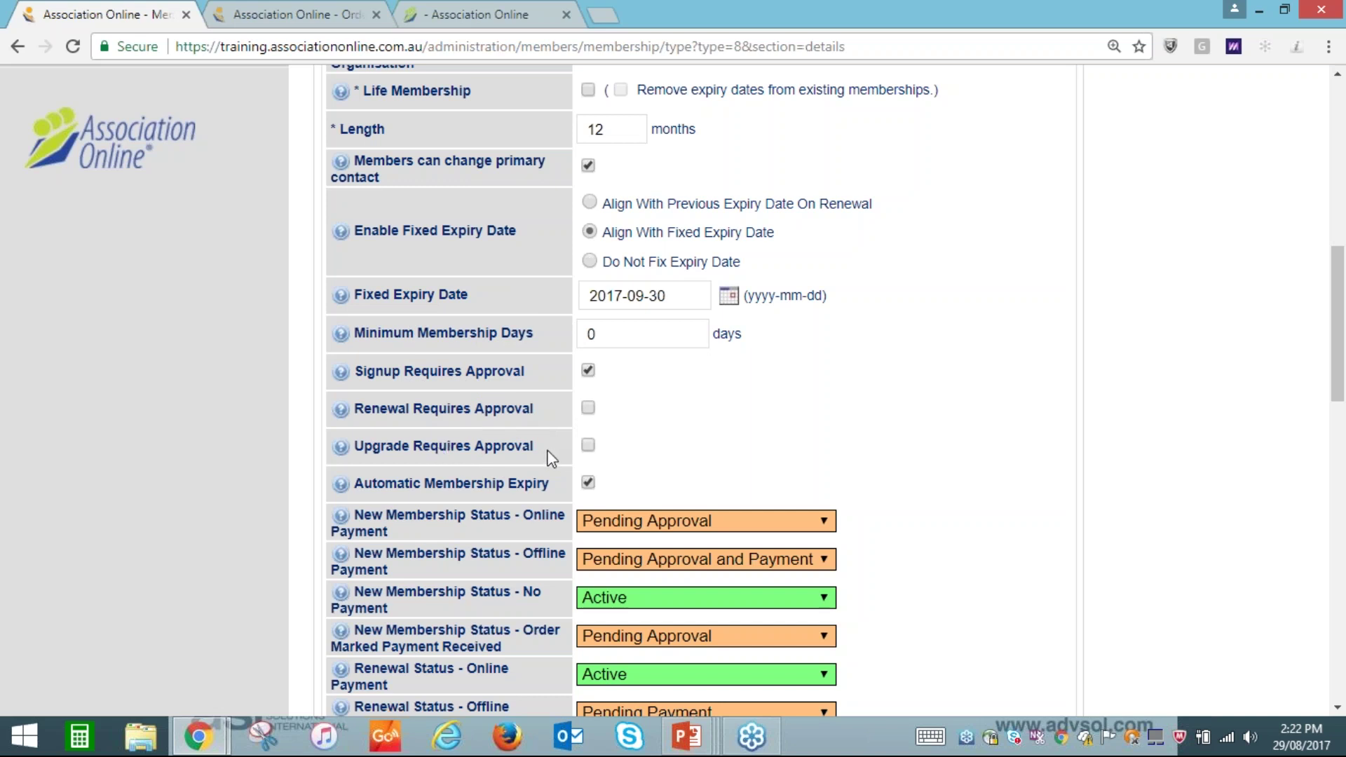
left_click(587, 408)
scroll(480, 357, "up", 10)
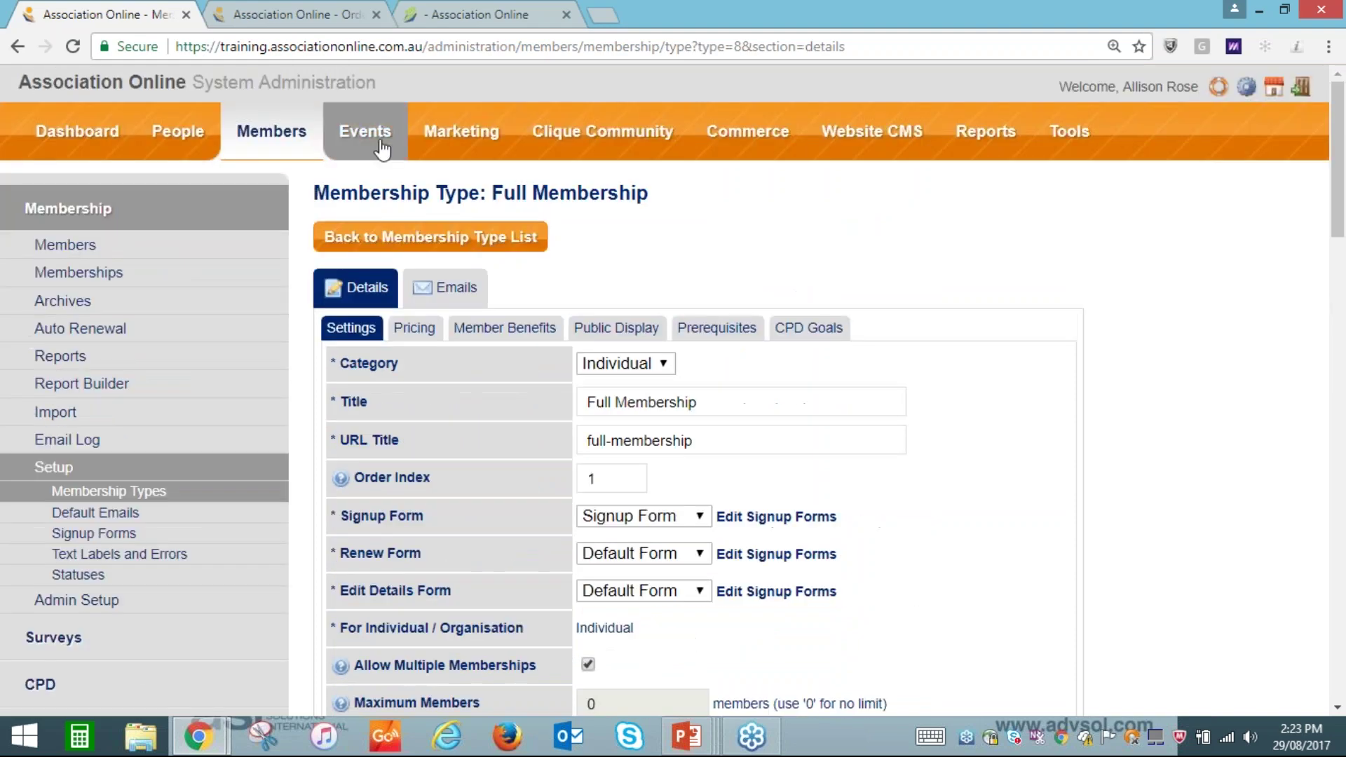
Filter the Memberships list to only the Pending Approval and Pending Approval and Payment statuses.
left_click(211, 273)
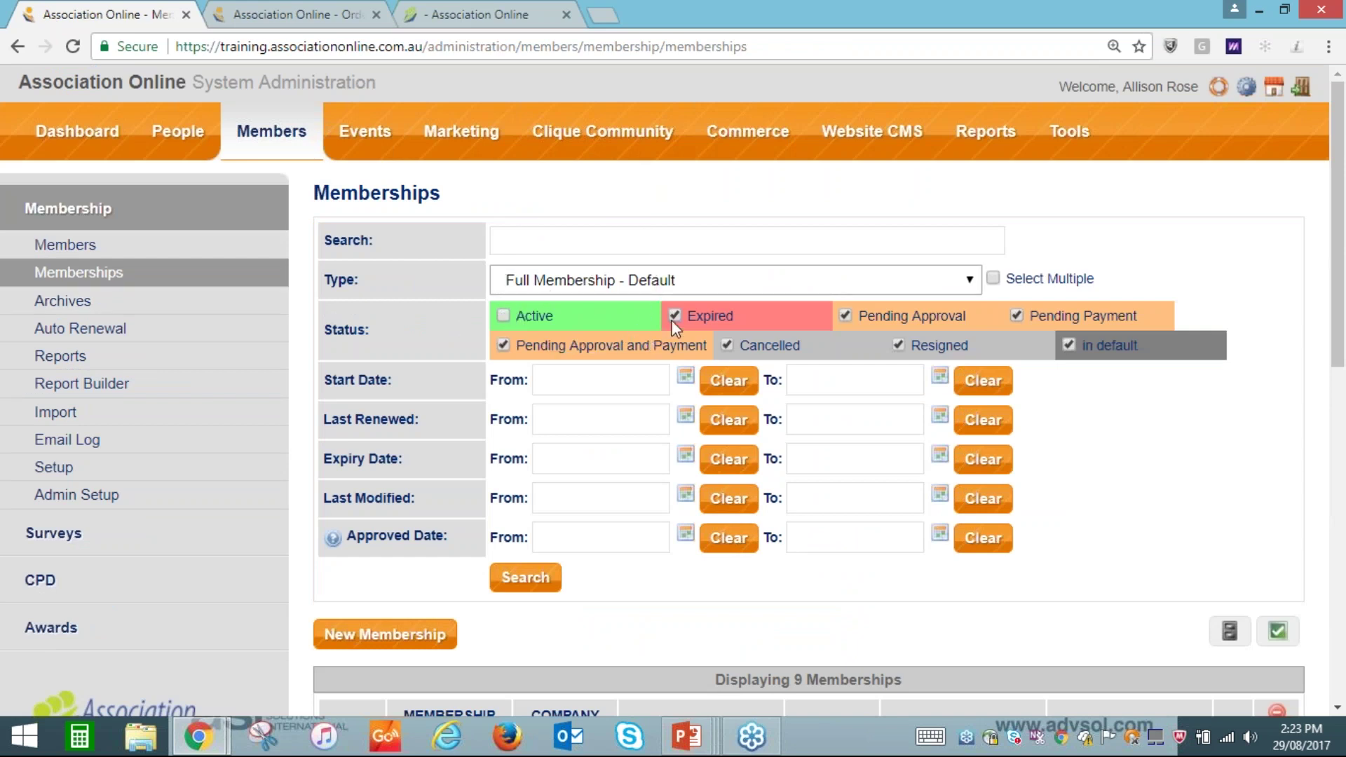
left_click(727, 345)
left_click(1015, 316)
left_click(899, 345)
left_click(1069, 345)
left_click(525, 579)
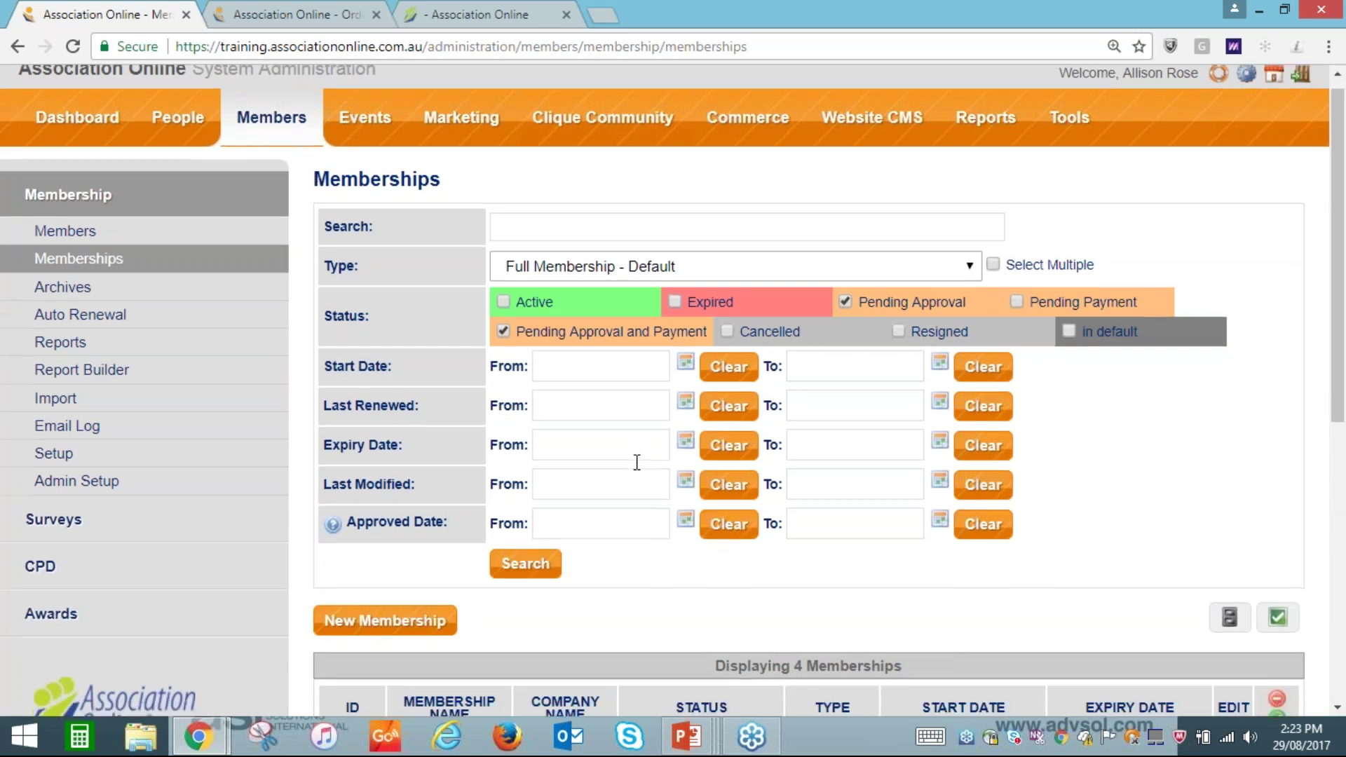
scroll(637, 462, "down", 5)
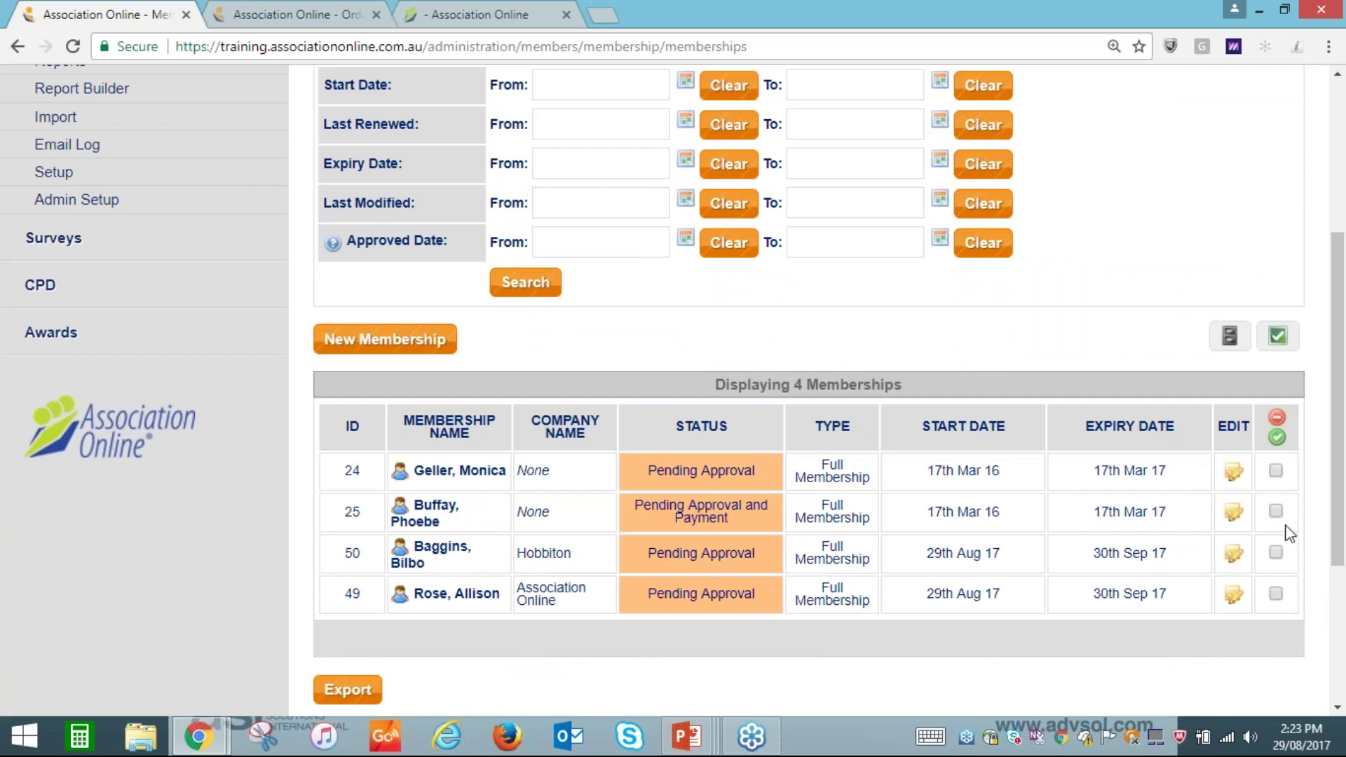
left_click(1275, 442)
left_click(1276, 419)
left_click(1277, 438)
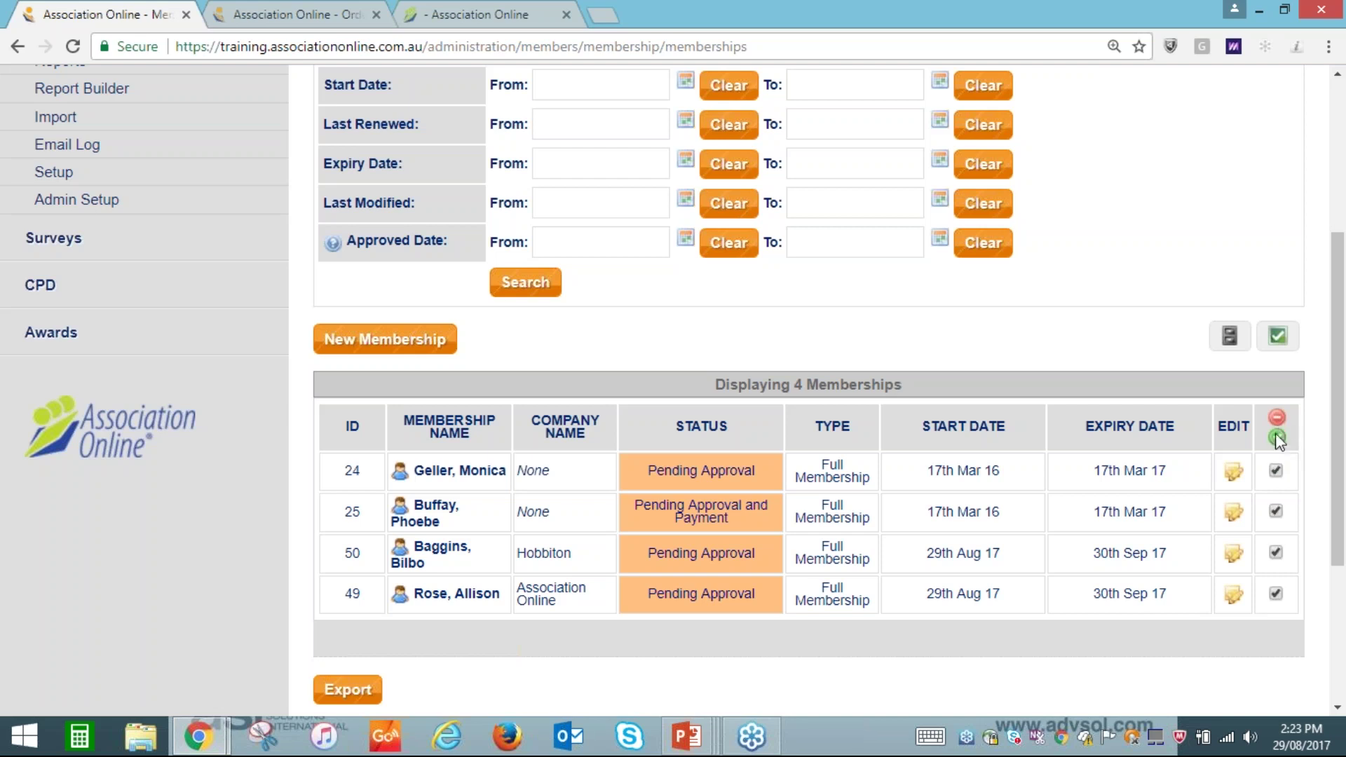
left_click(1277, 340)
left_click(1276, 417)
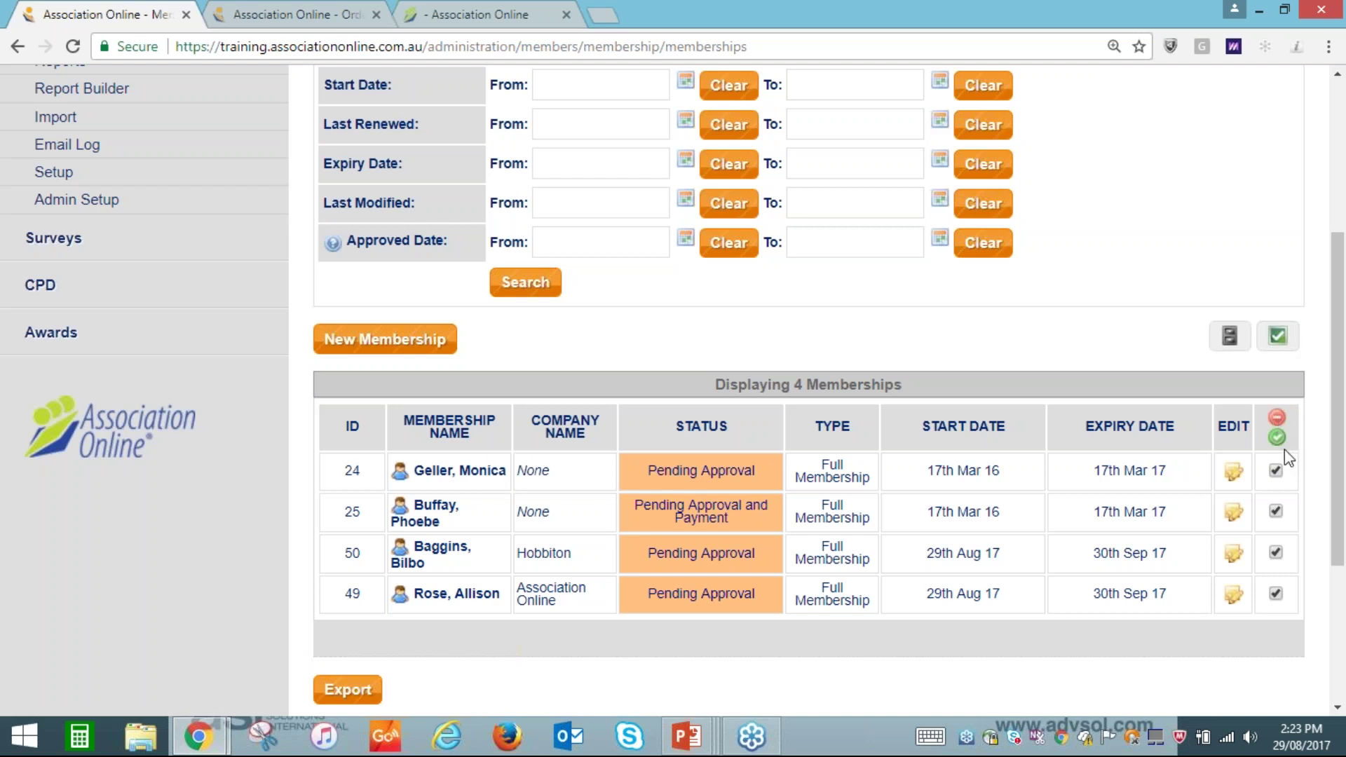
Approve the signup of the pending Hobbiton membership with Active as the status after approval.
left_click(1276, 552)
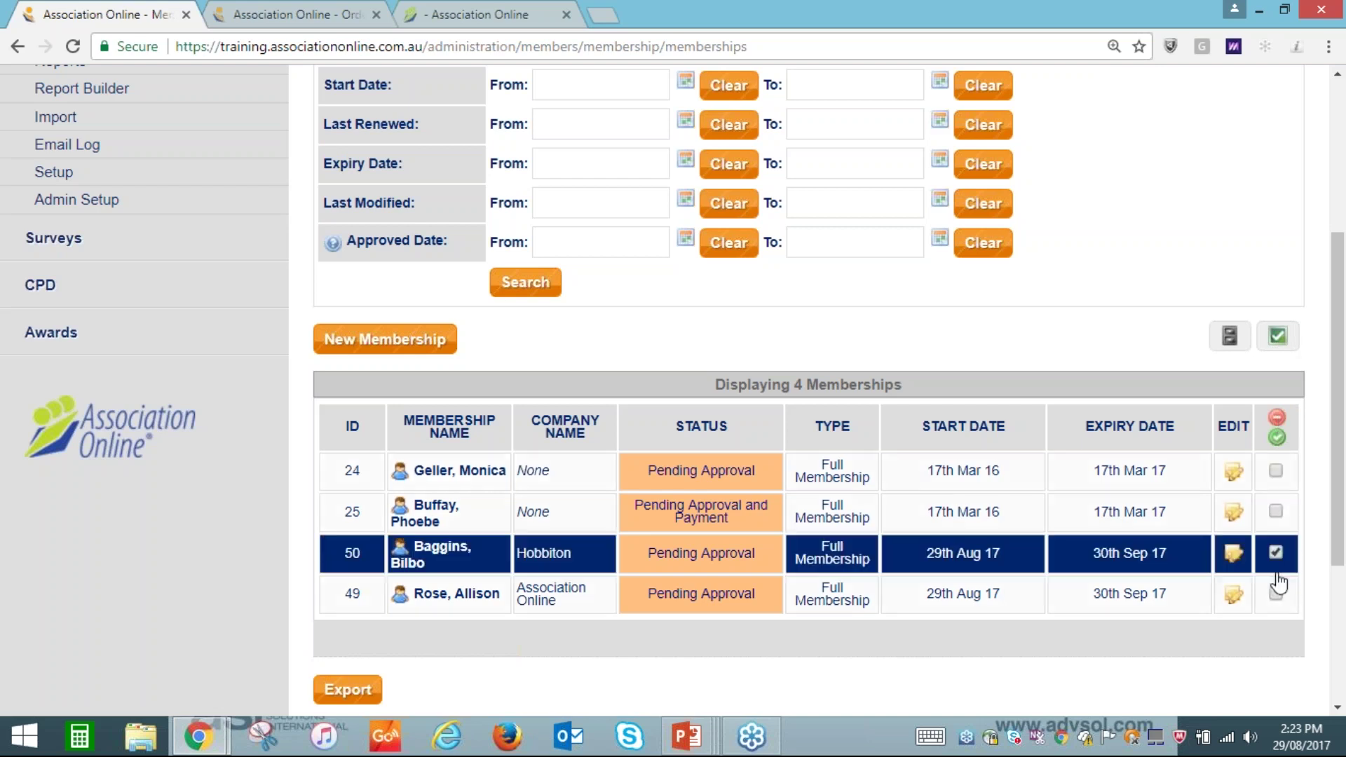
left_click(1277, 337)
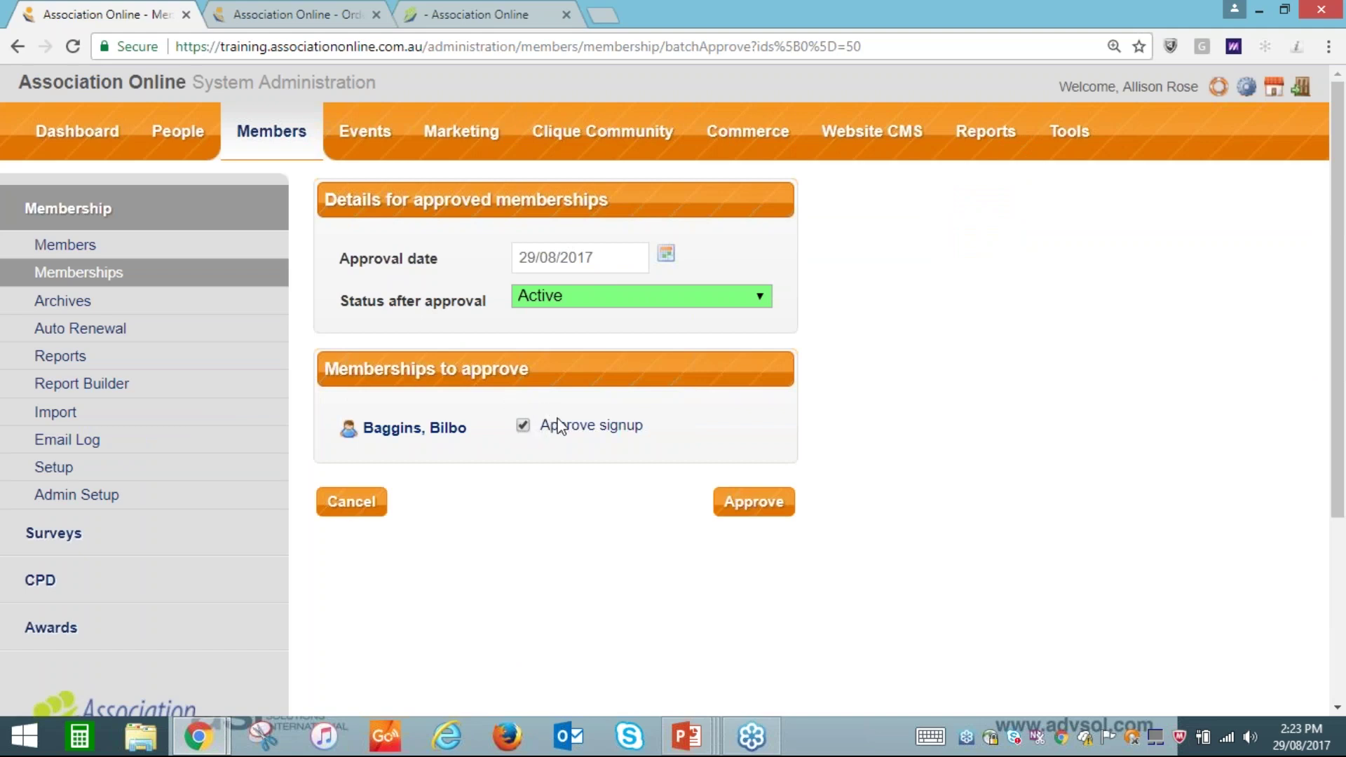
left_click(748, 512)
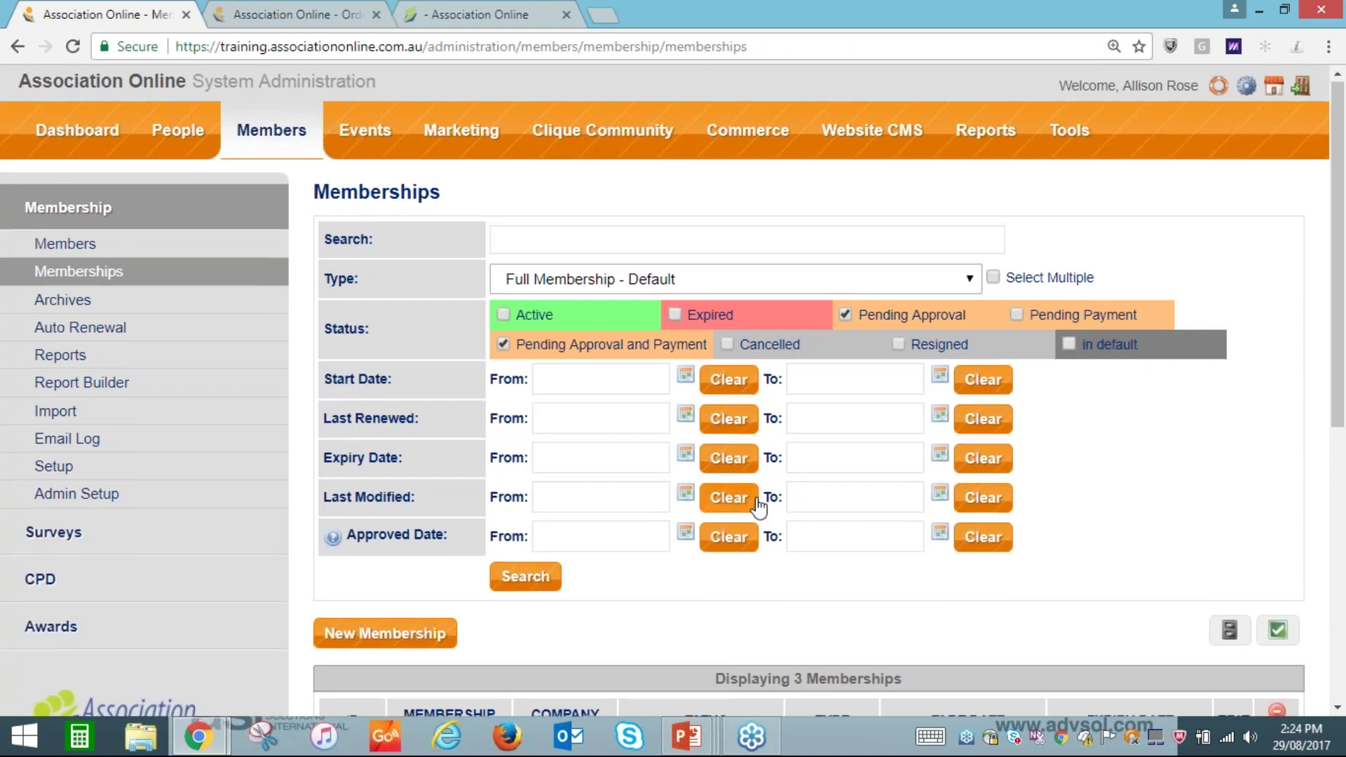
Open the pending Association Online membership's record and view its membership details, including the Application Approved field.
scroll(729, 497, "down", 5)
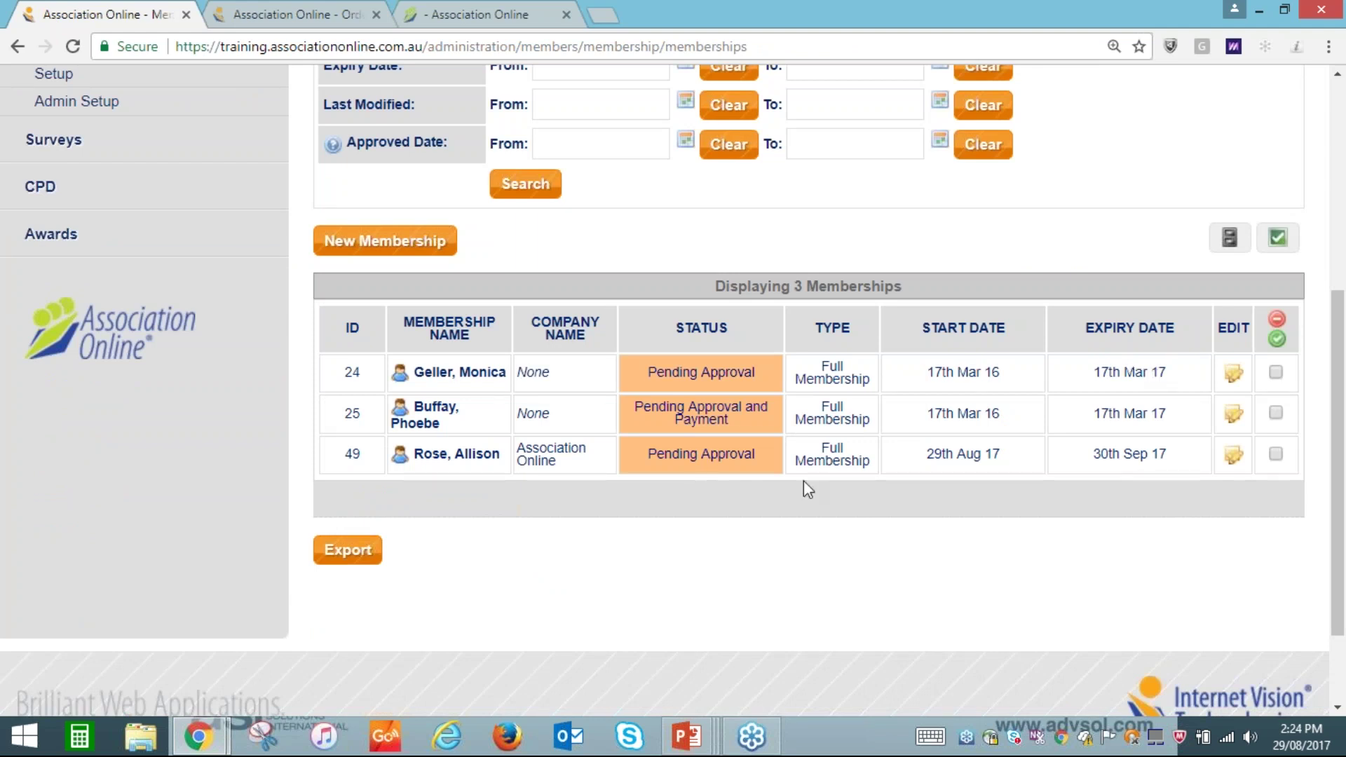
left_click(495, 462)
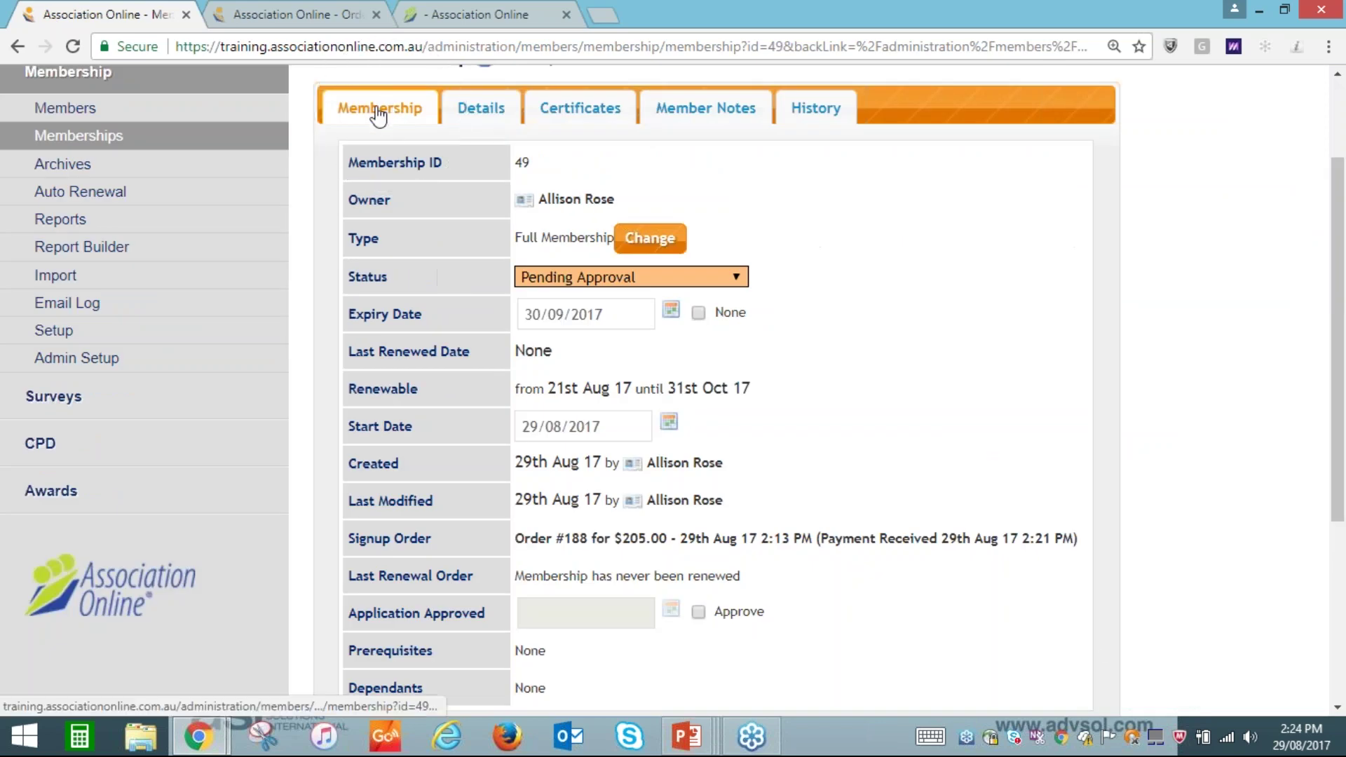
left_click(382, 118)
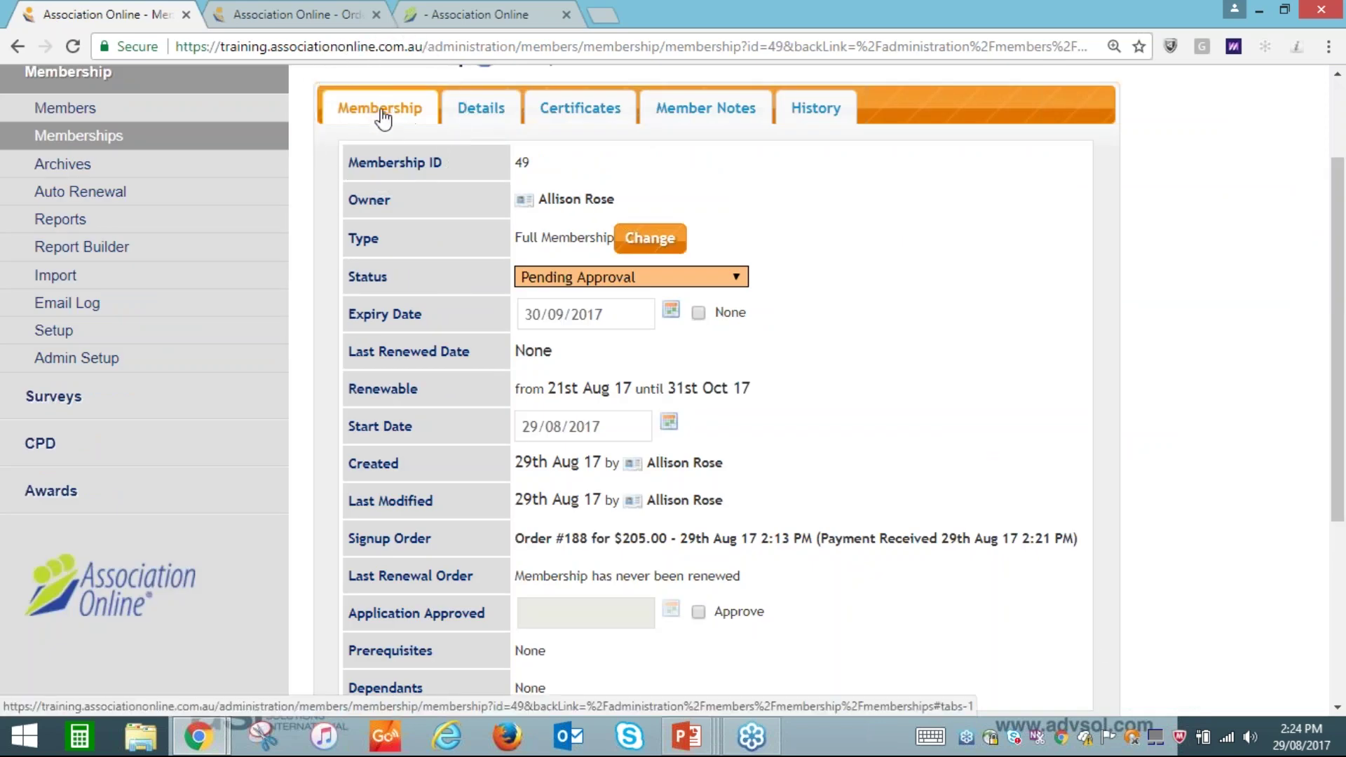
scroll(398, 199, "down", 1)
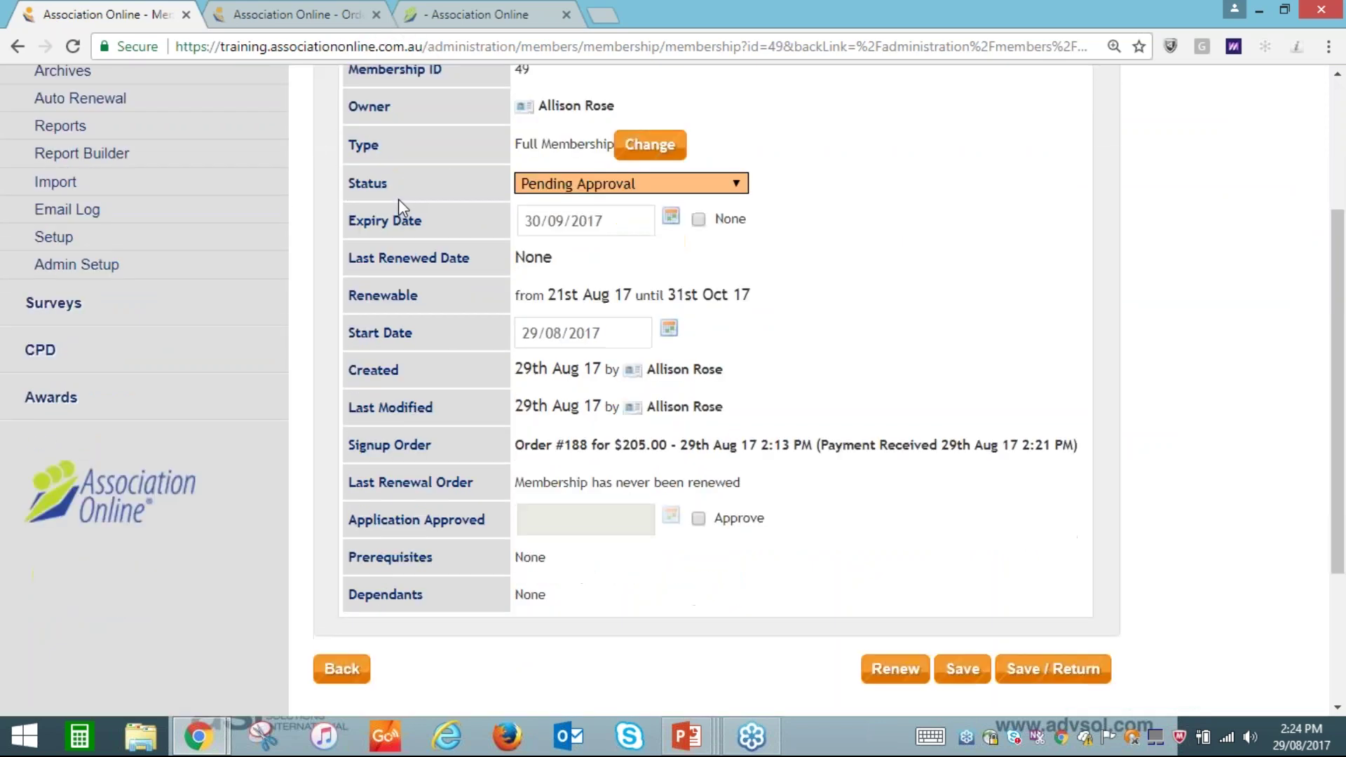
Approve the application in the membership record and set the Application Approved date to 22/08/2017.
scroll(429, 294, "down", 2)
left_click(410, 417)
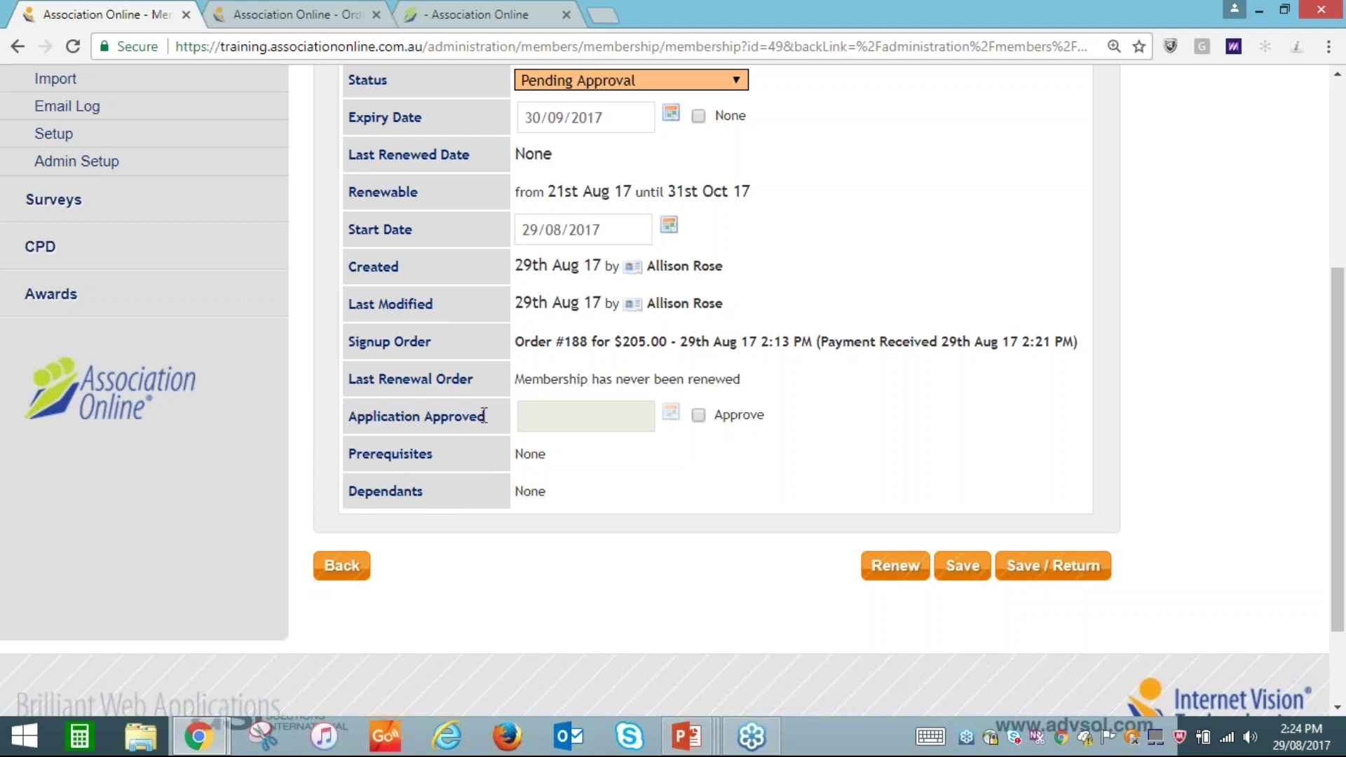
triple_click(360, 409)
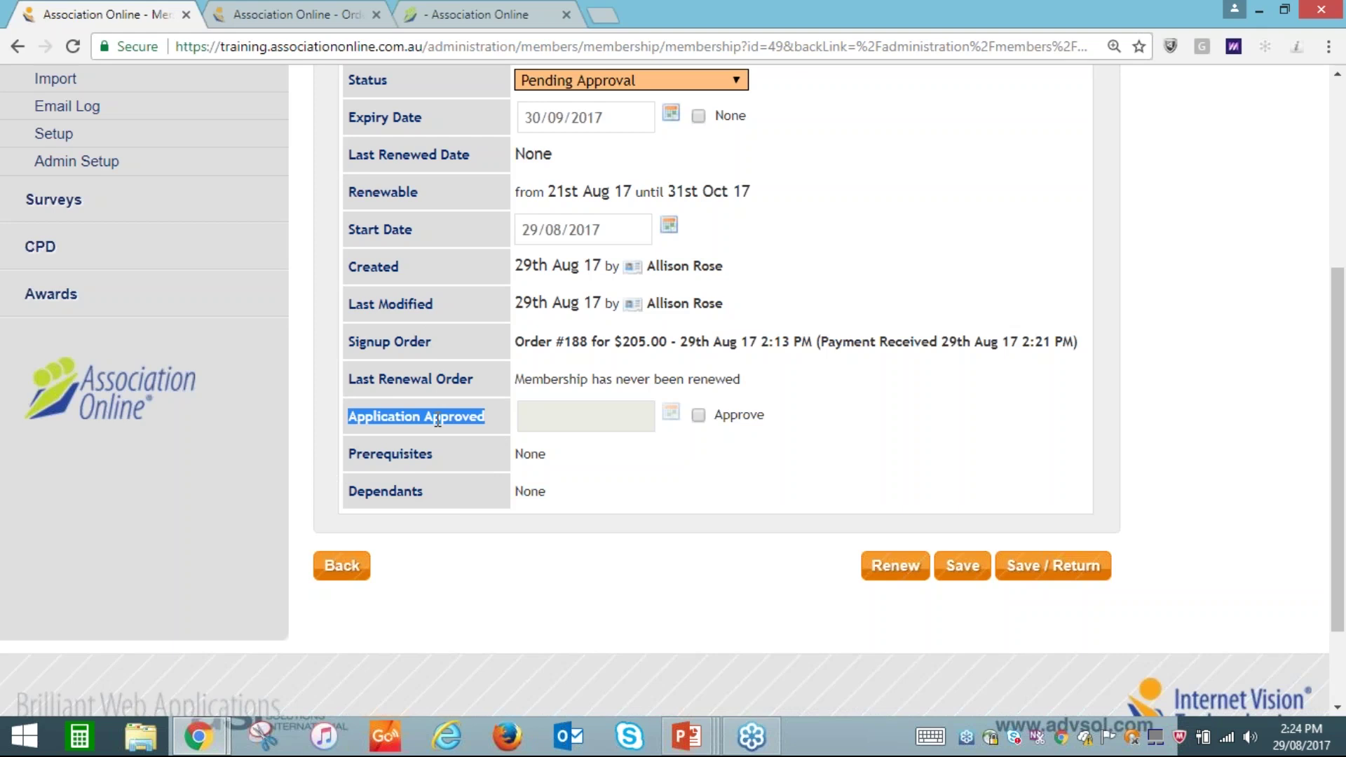
left_click(698, 416)
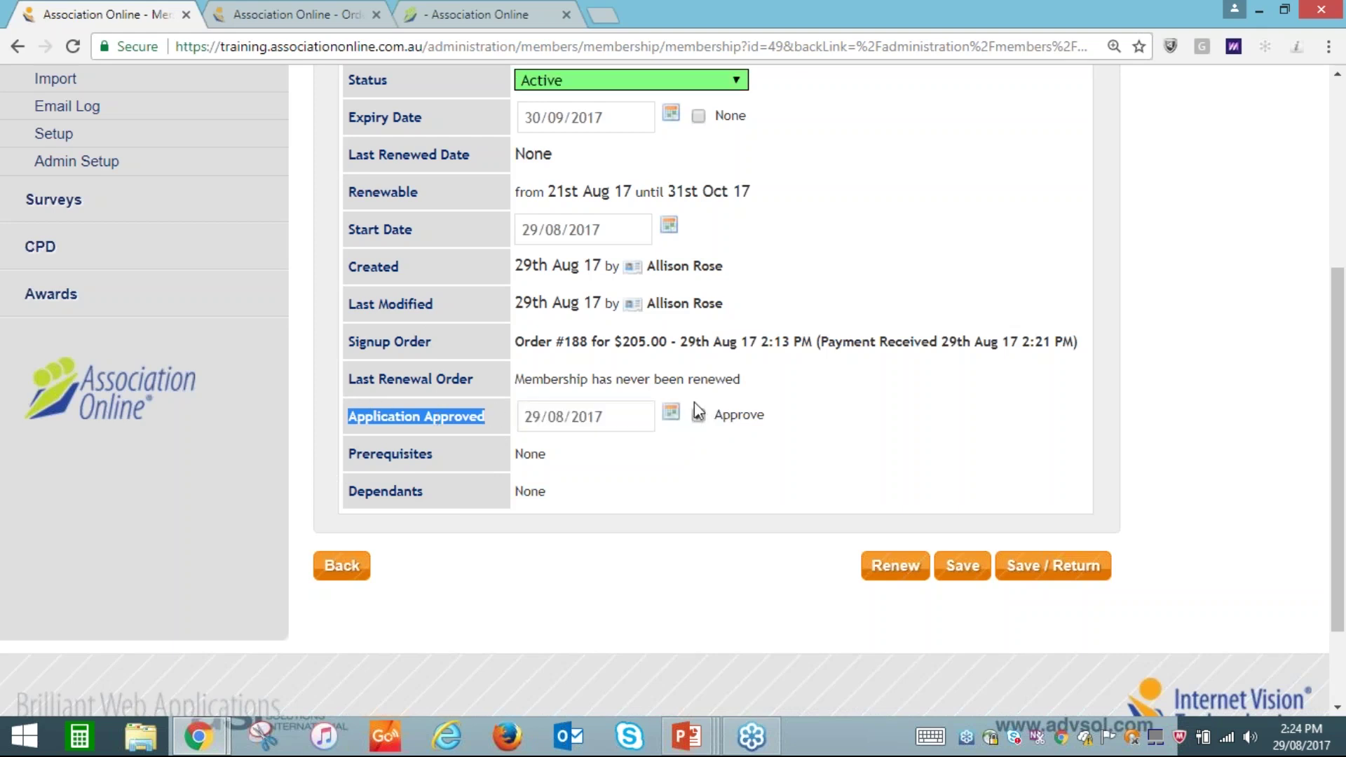
left_click(631, 416)
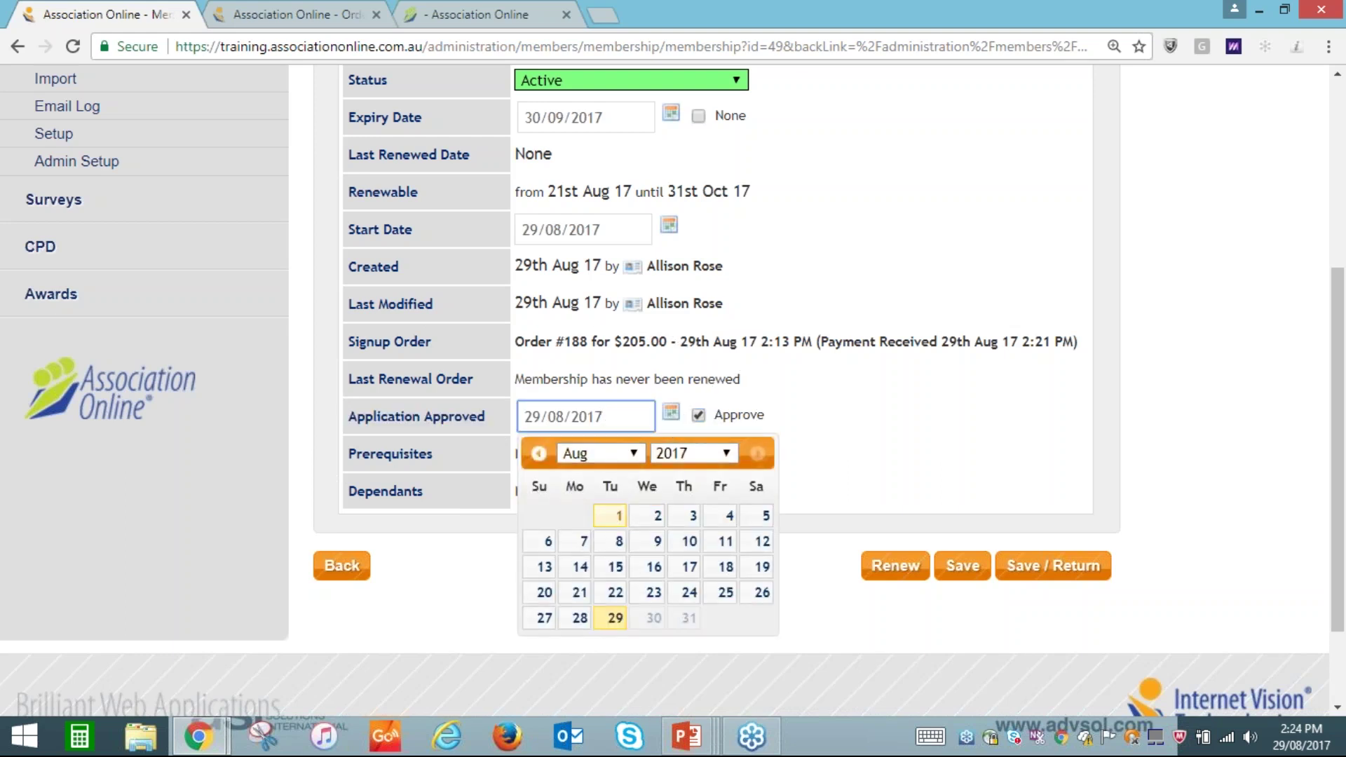
left_click(616, 592)
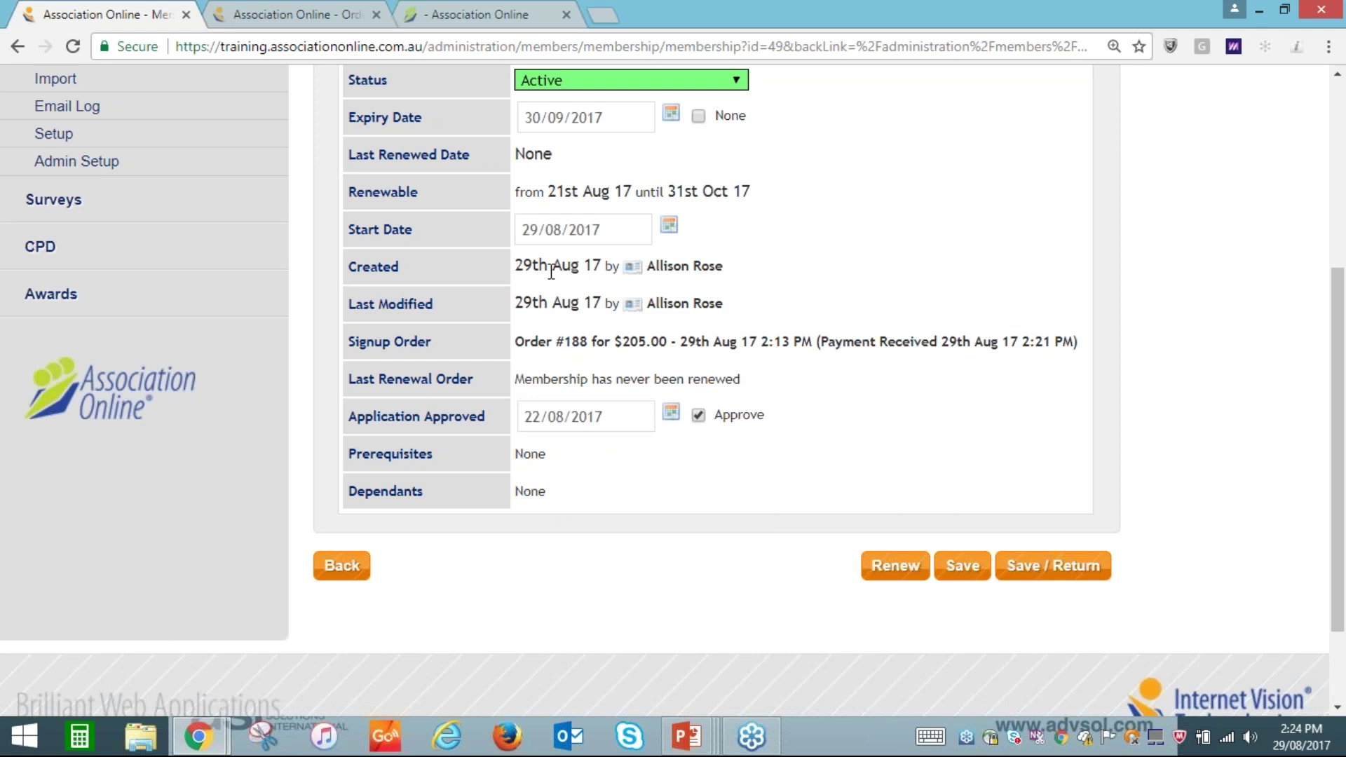
Set the Application Approved date to 29/08/2017, then withdraw the application's approval.
left_click_drag(515, 267, 578, 267)
left_click(671, 421)
left_click(615, 619)
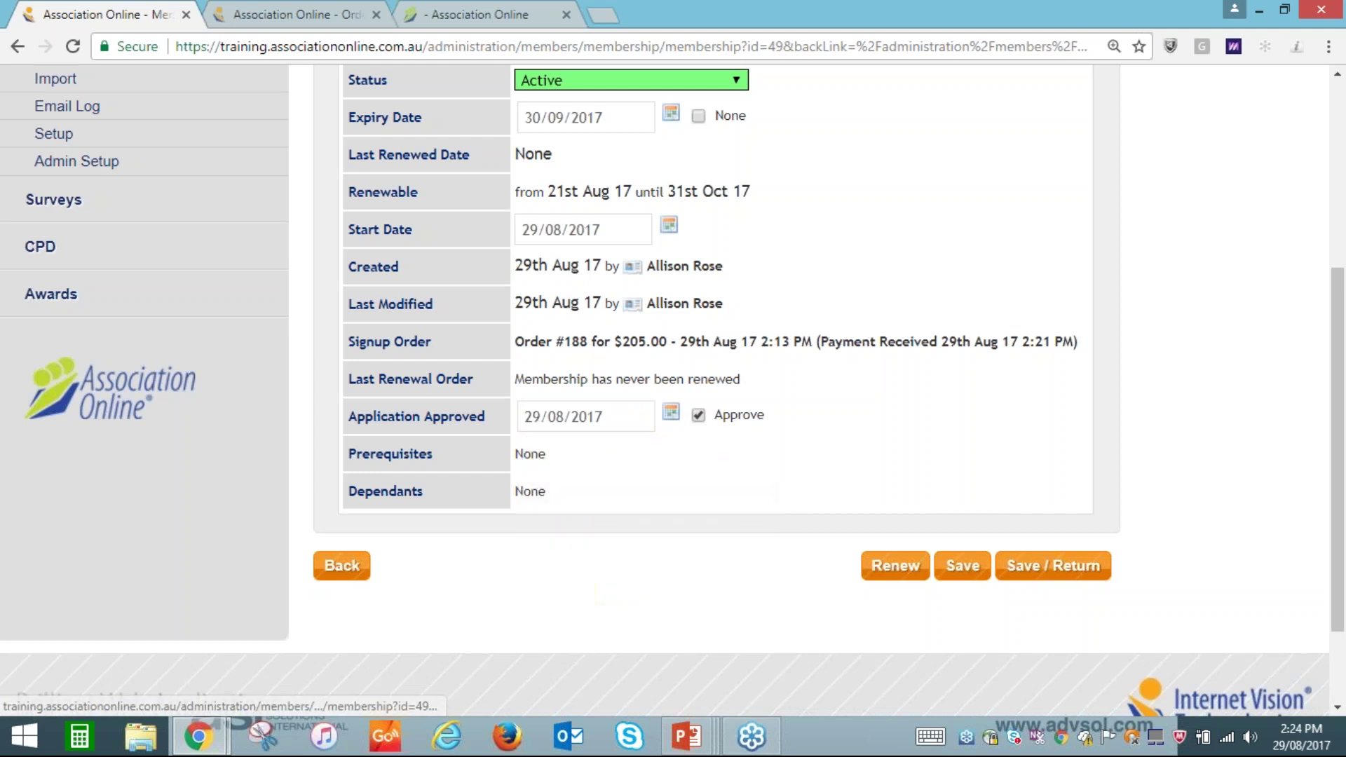
left_click(699, 416)
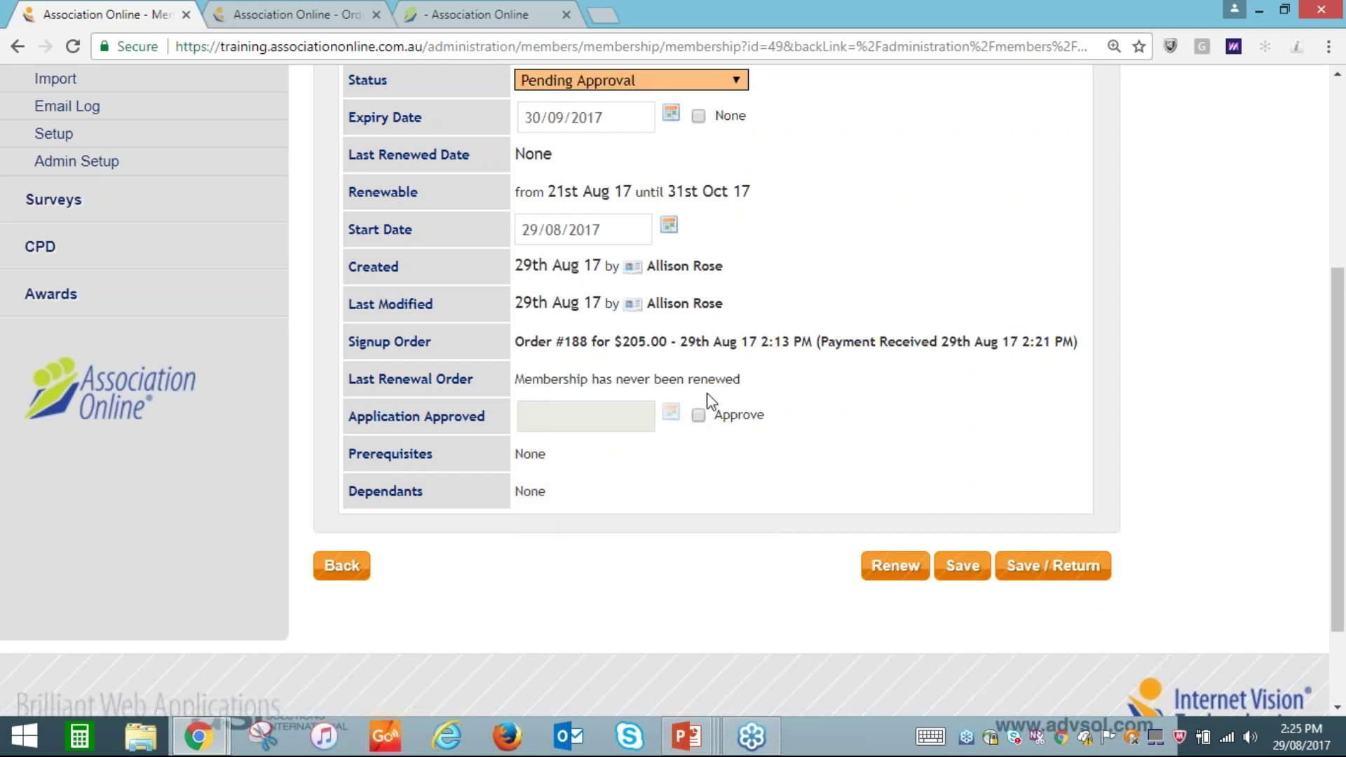
Approve the Full Membership application again in the membership details.
scroll(708, 401, "up", 2)
left_click(699, 514)
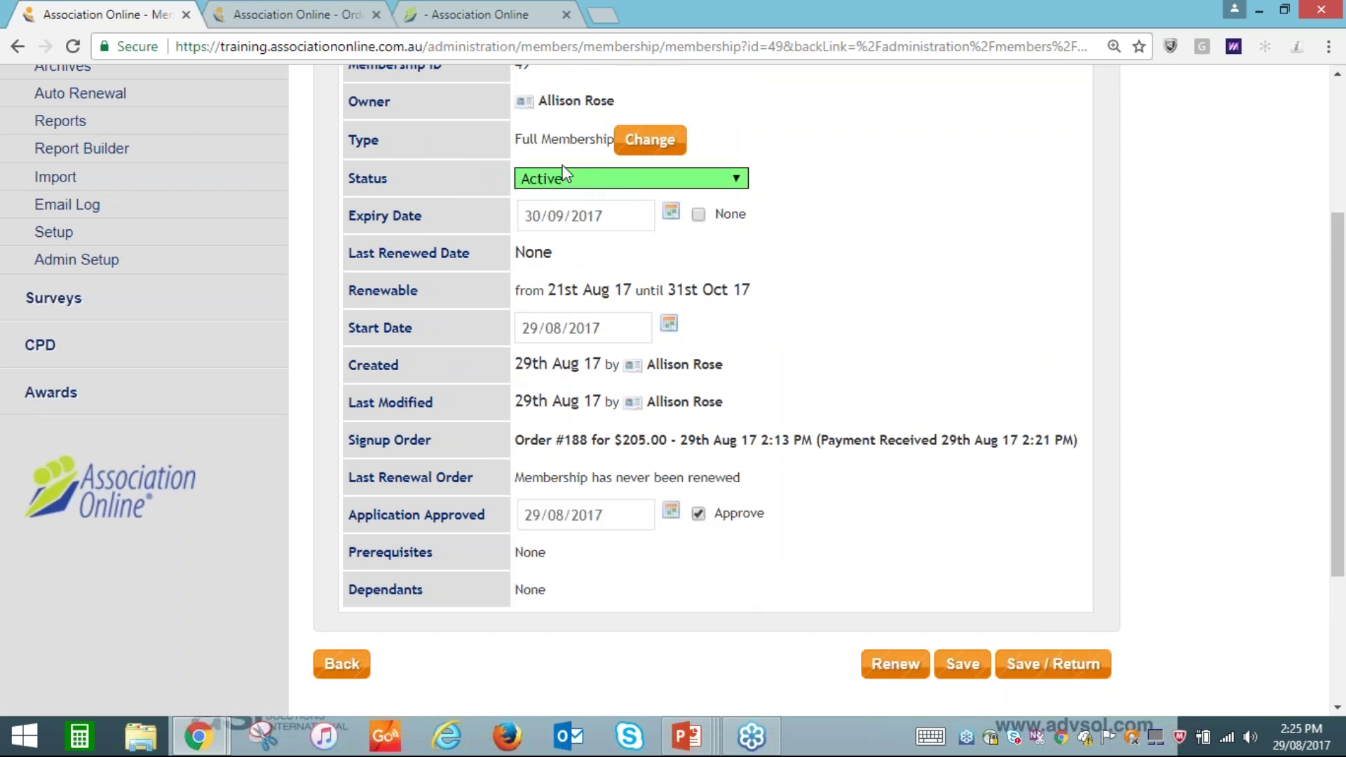
left_click(700, 515)
left_click(699, 513)
key("ctrl")
Try Pending Payment as the approved membership's status.
left_click(603, 186)
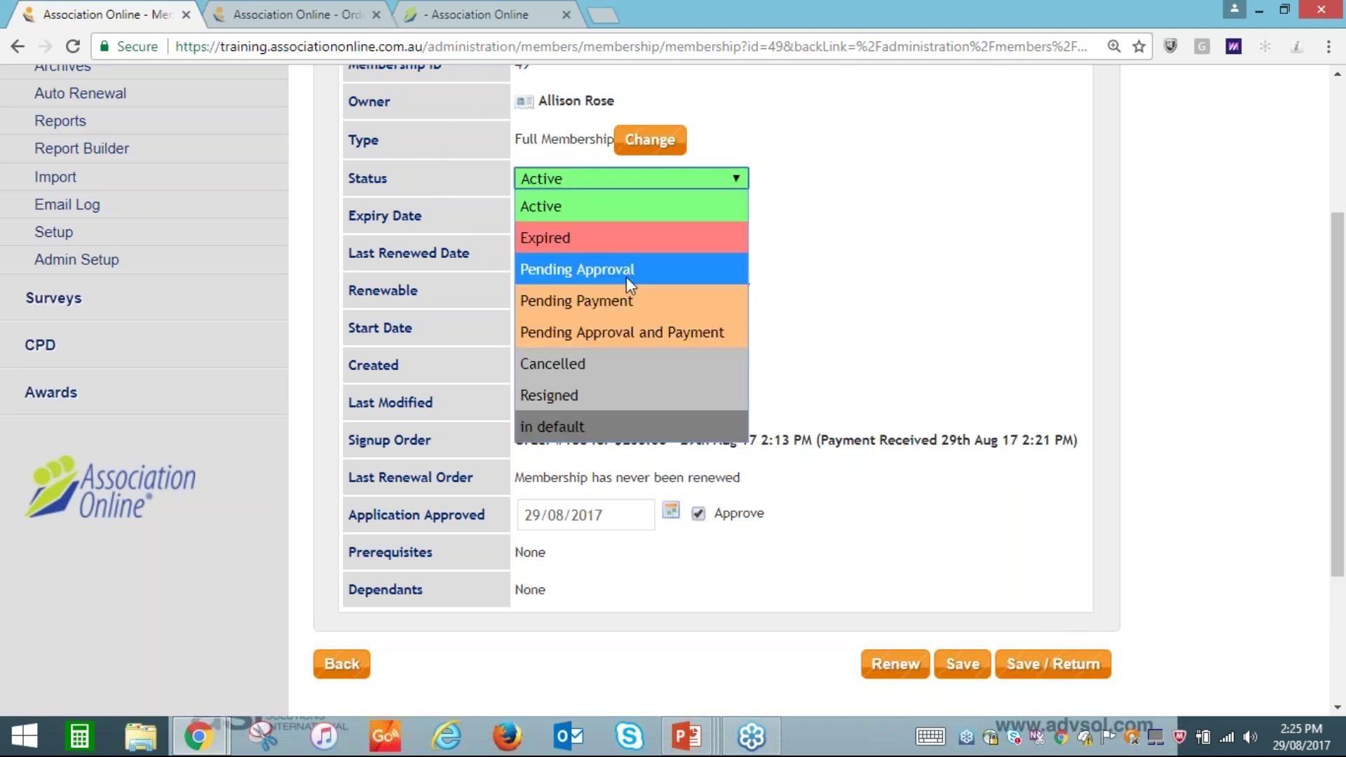
left_click(623, 300)
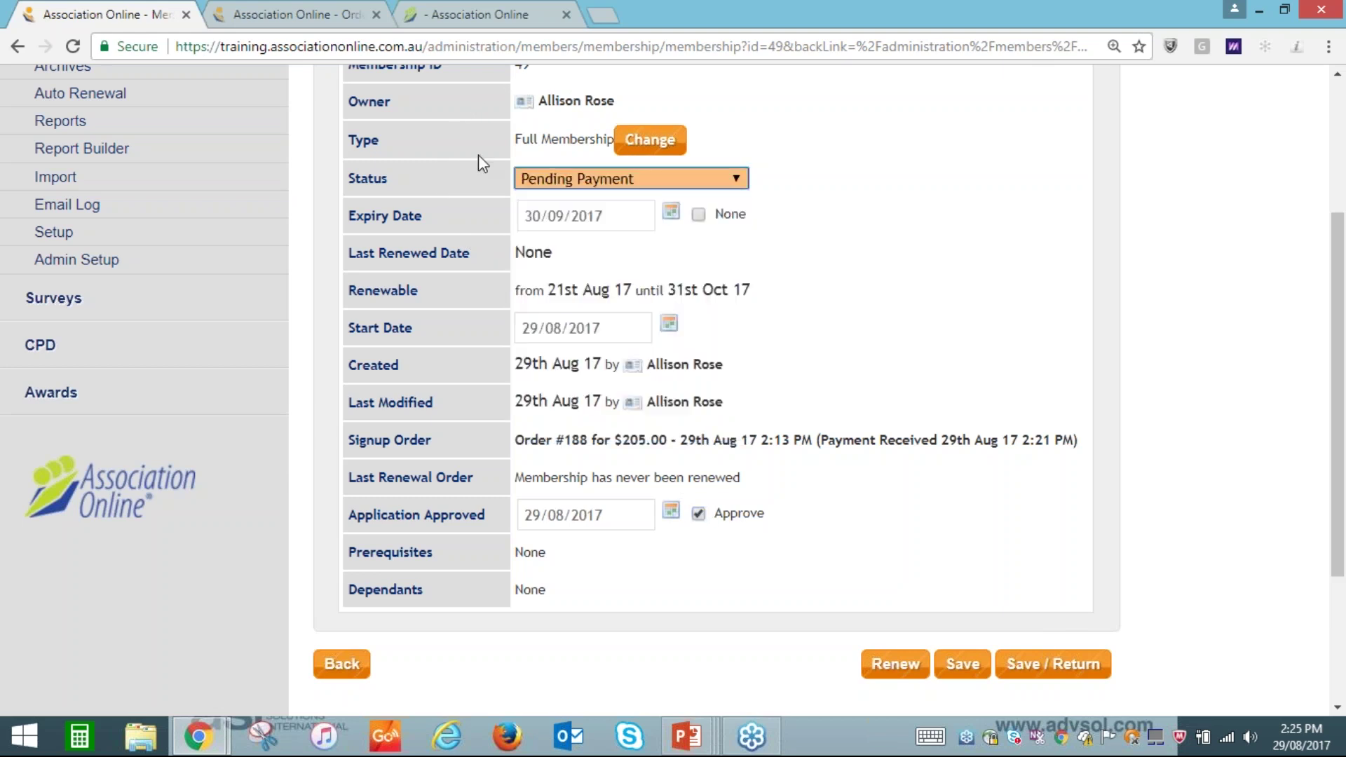
left_click(722, 172)
left_click(631, 302)
Set the membership's status to Active, save the record and return to the Memberships list.
left_click(654, 184)
left_click(654, 200)
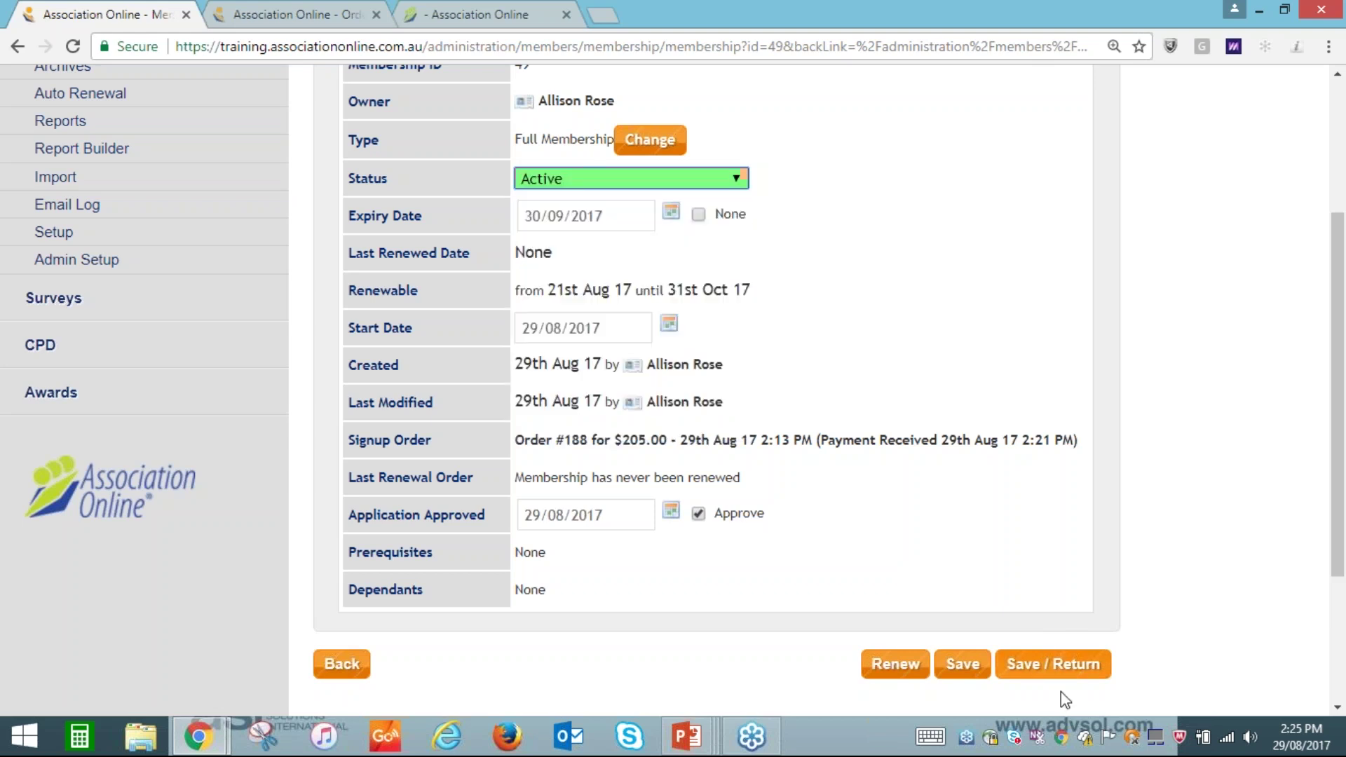
left_click(1039, 666)
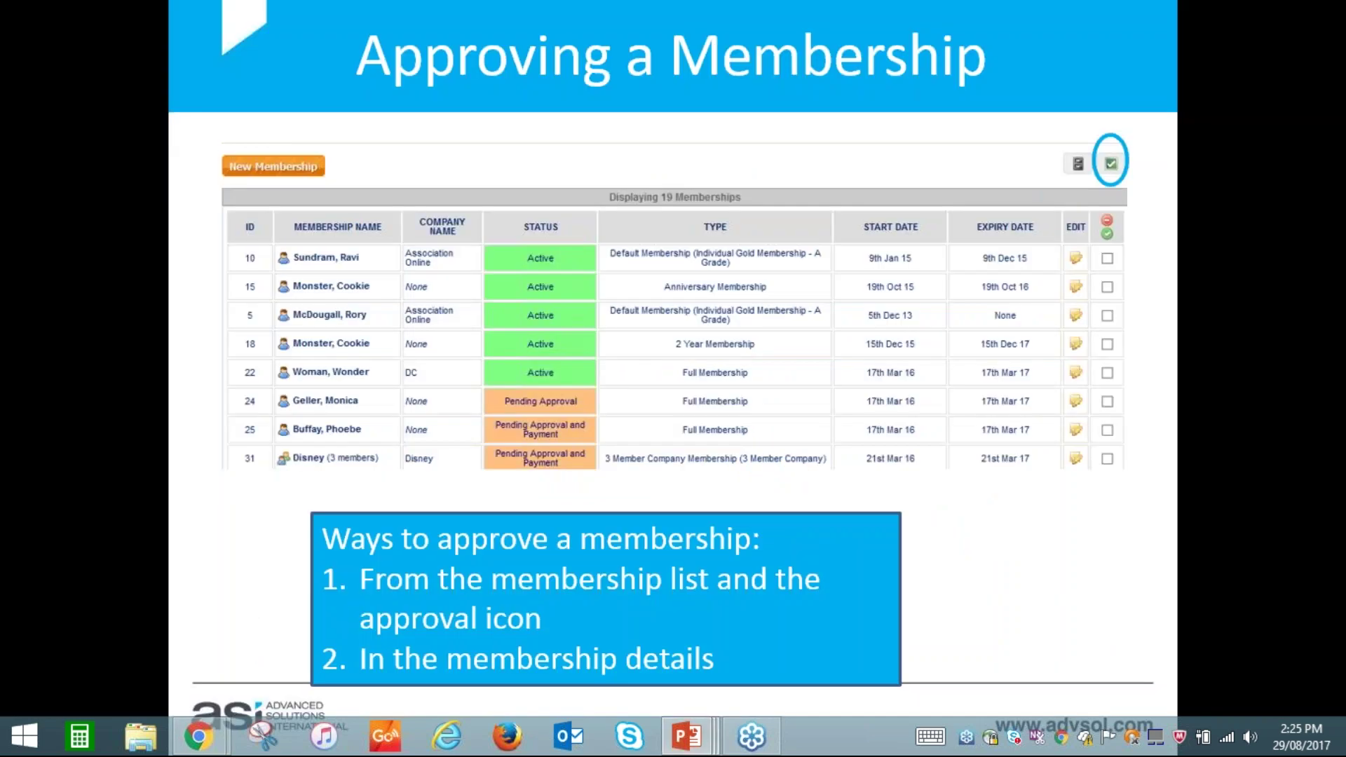
key("Right")
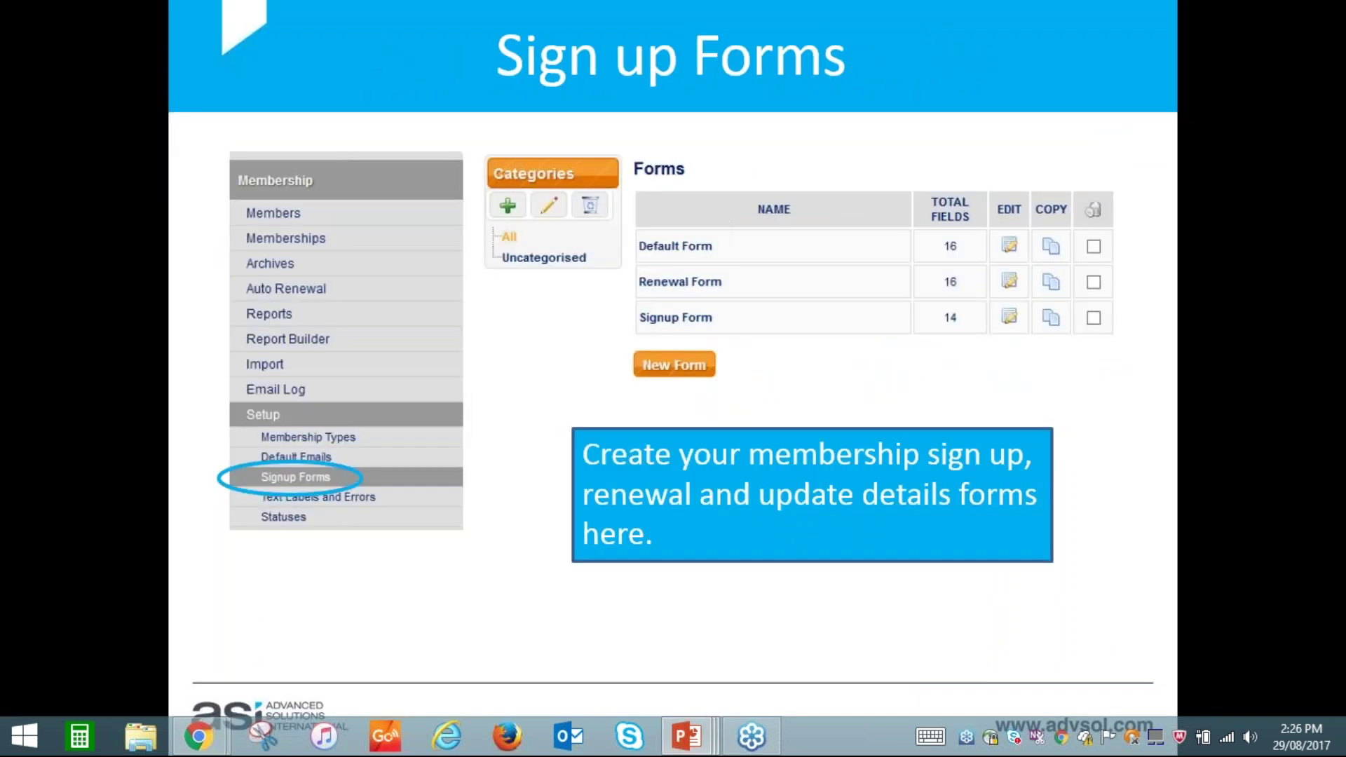